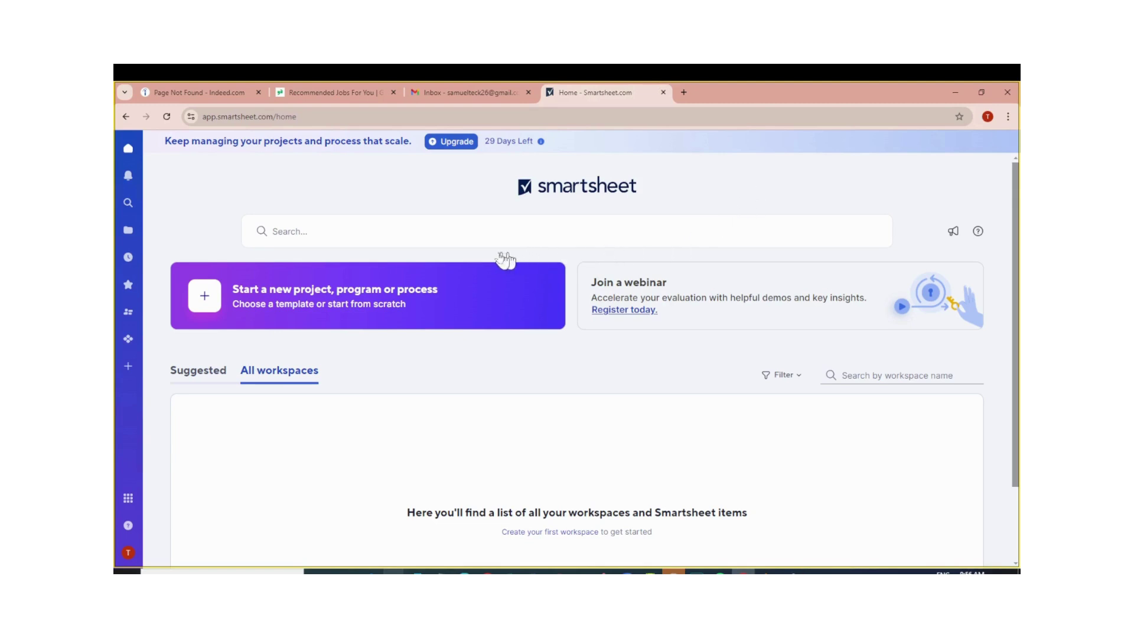
Start a new project and choose a blank Grid in a new workspace.
click(244, 311)
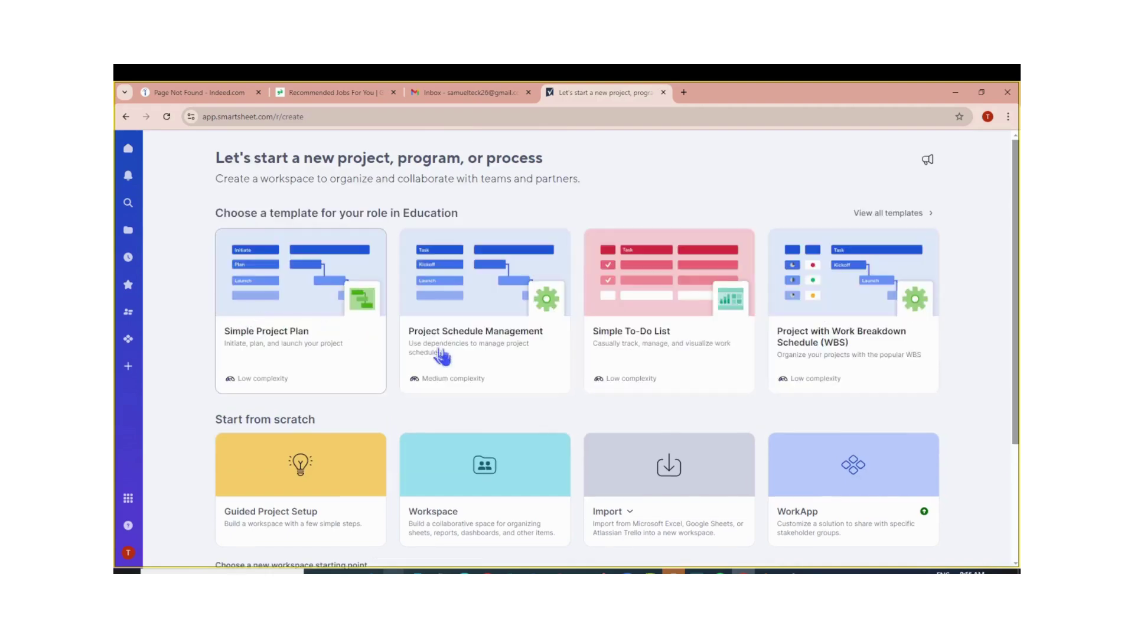
scroll(473, 361, down, 3)
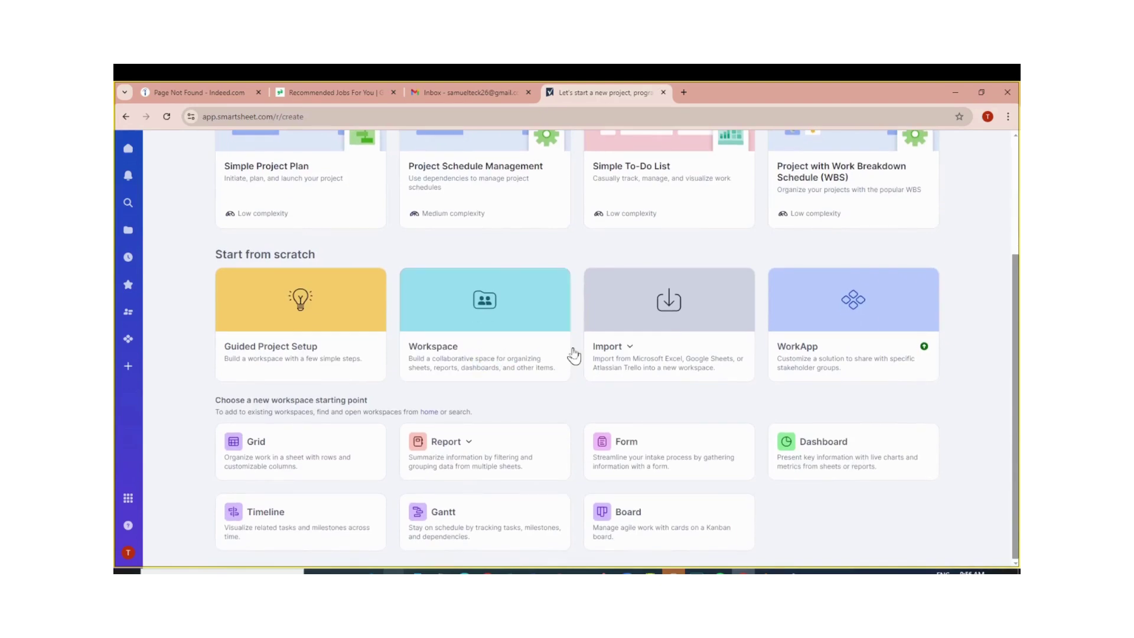
scroll(571, 354, up, 3)
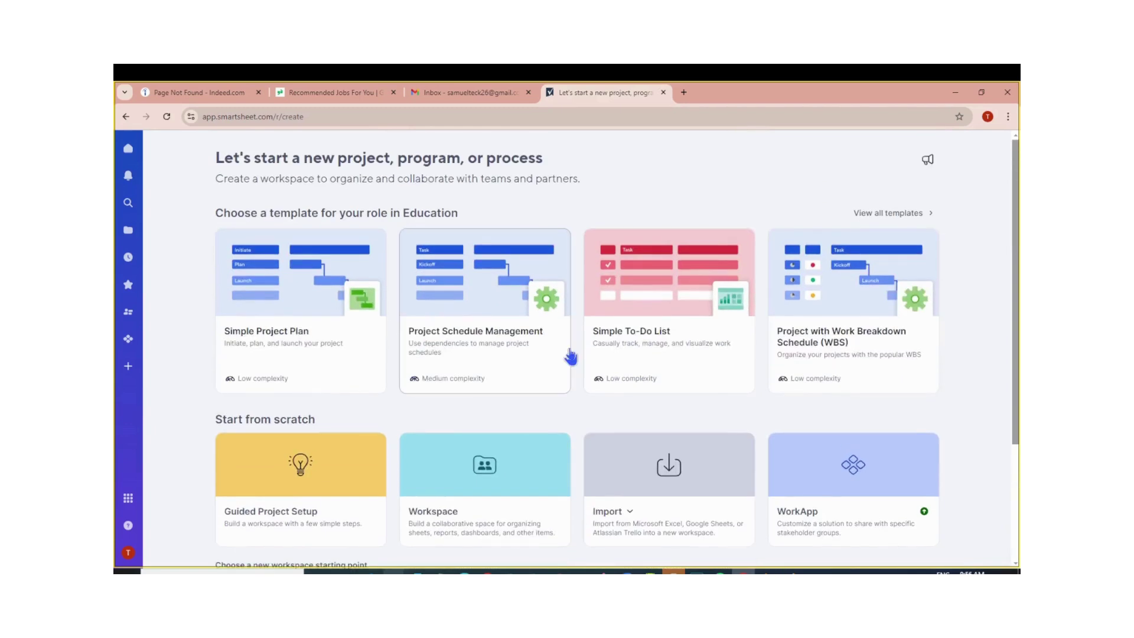
scroll(570, 356, down, 3)
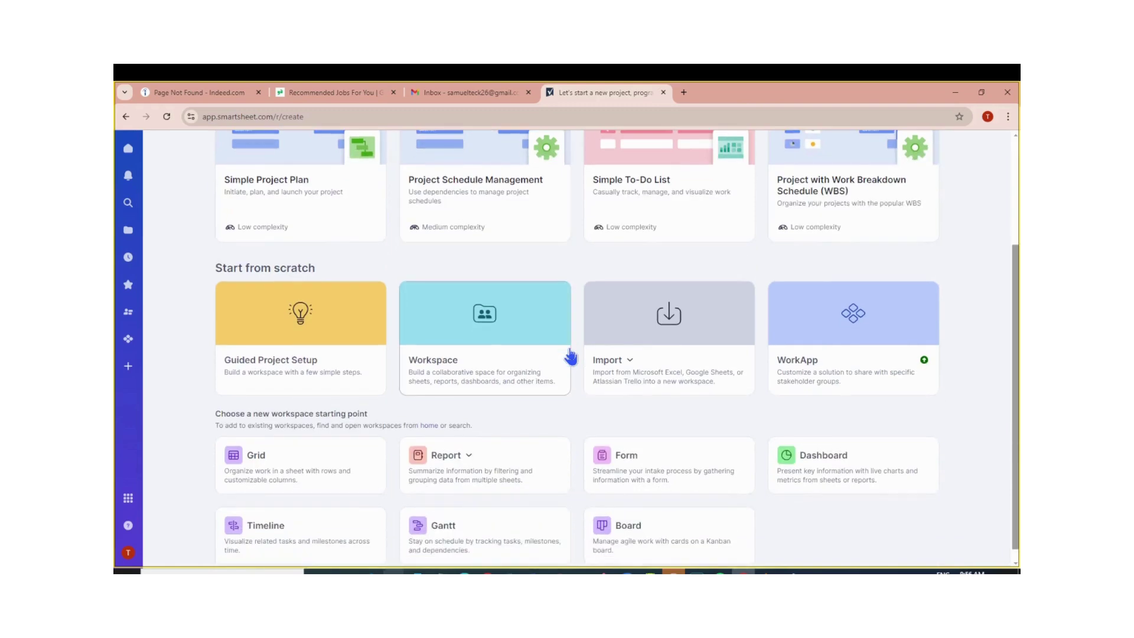
scroll(570, 356, up, 3)
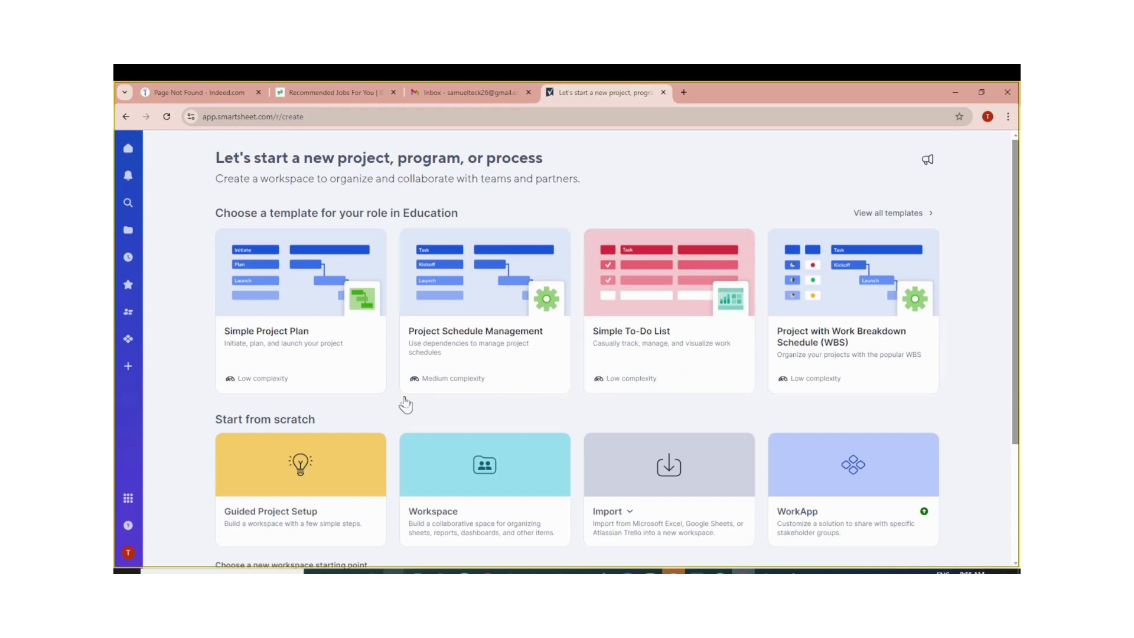
scroll(402, 402, down, 3)
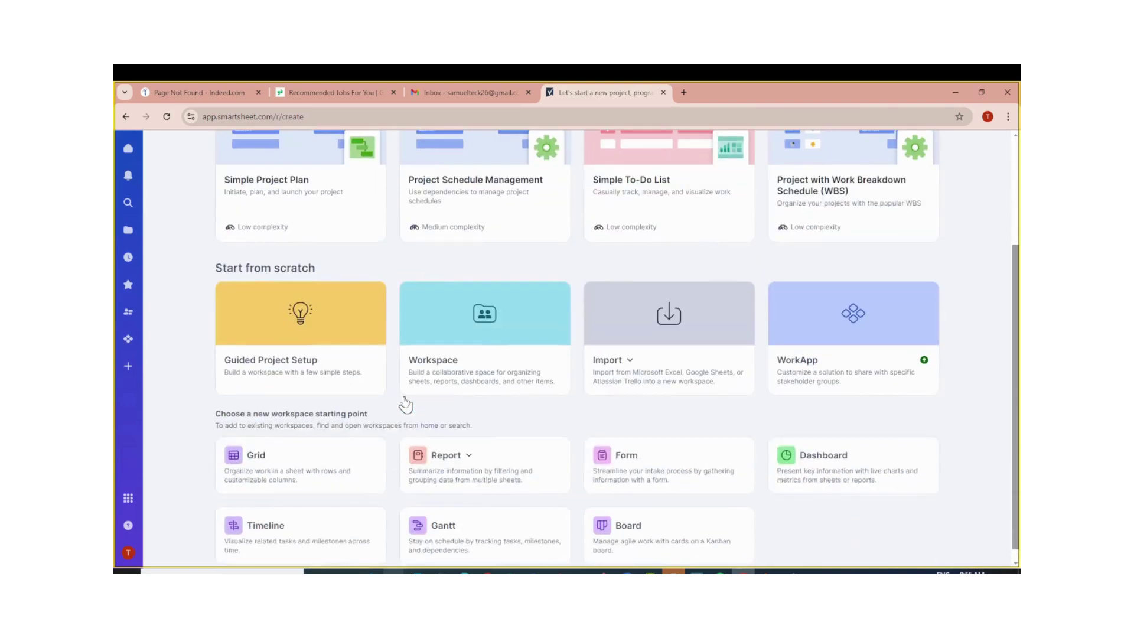
click(282, 465)
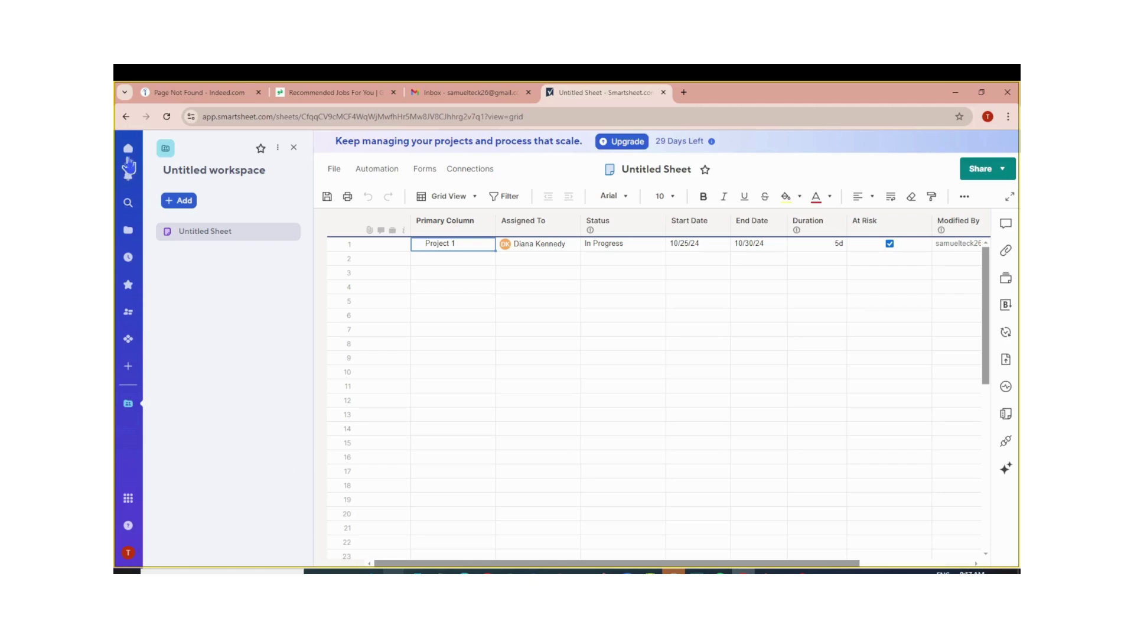
Go Home without saving the untitled sheet, then begin a new project again.
click(128, 155)
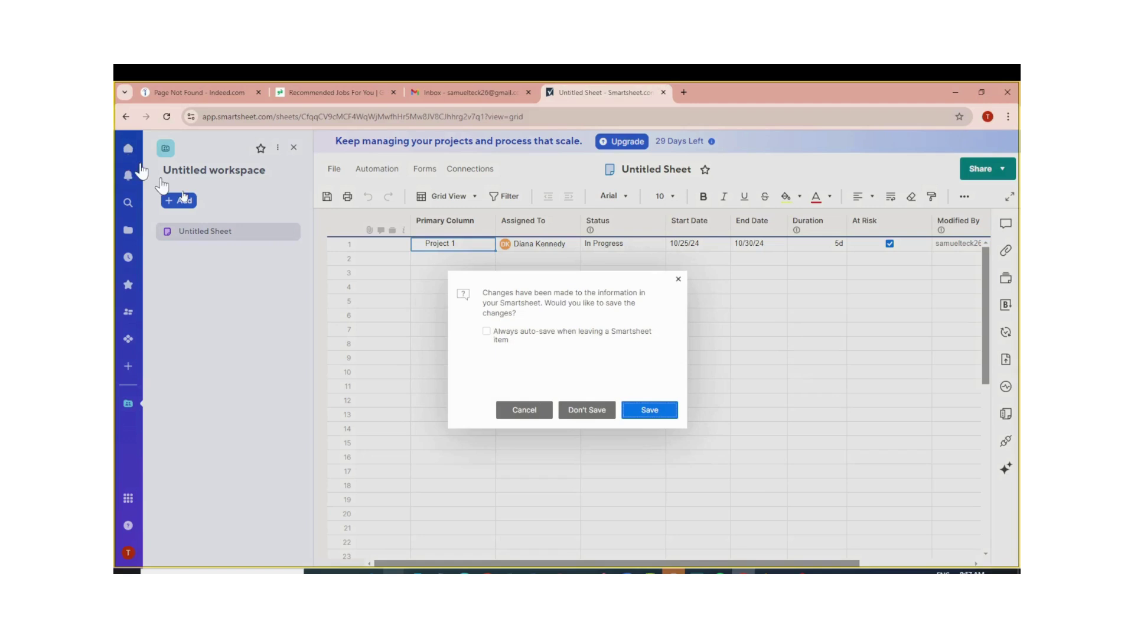
click(606, 410)
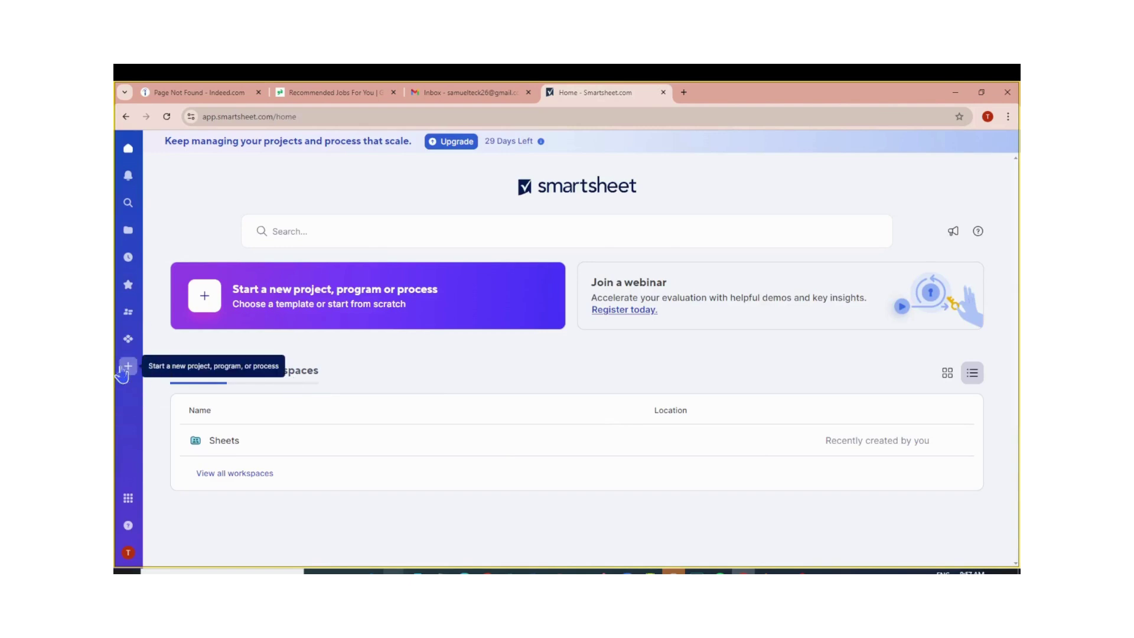
click(126, 367)
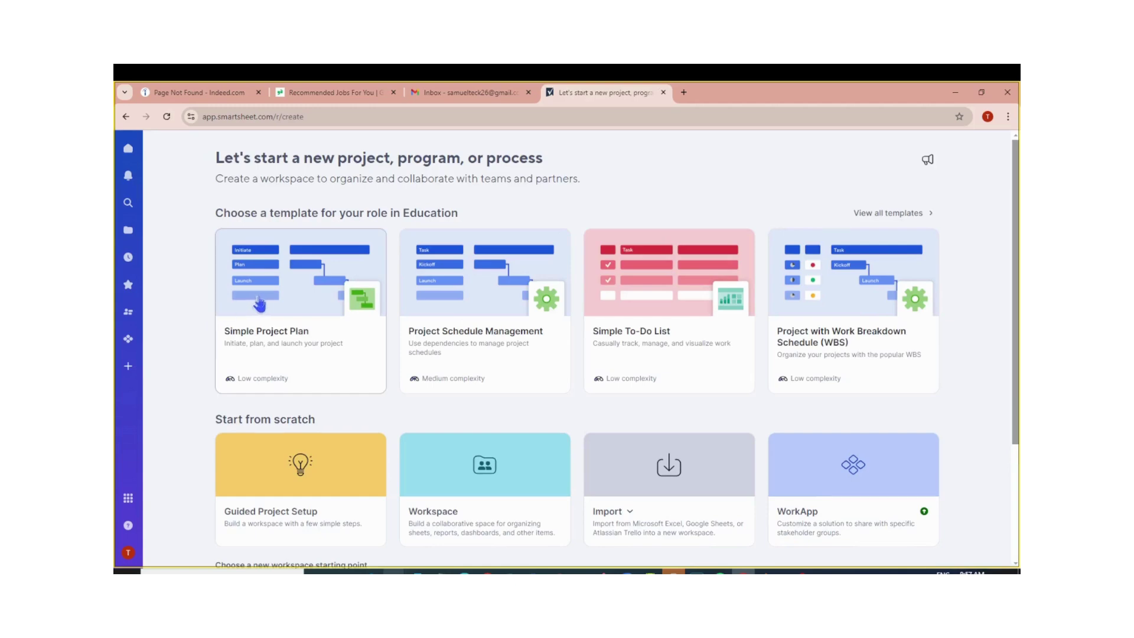
Open the empty personal Sheets folder in the Browse view.
scroll(290, 321, down, 3)
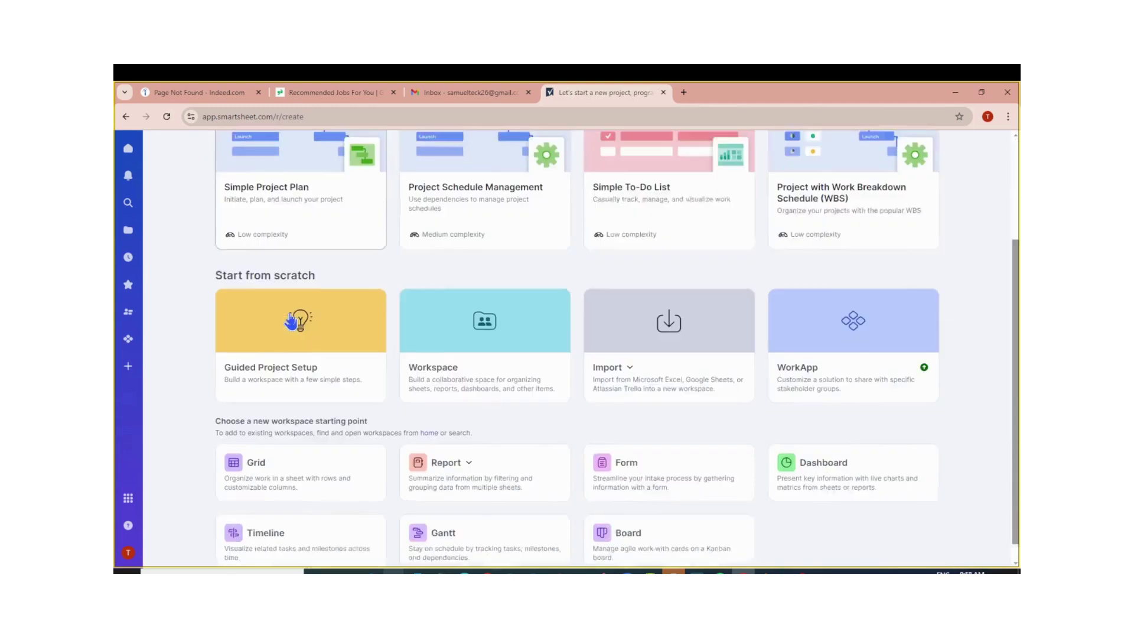
scroll(291, 321, up, 3)
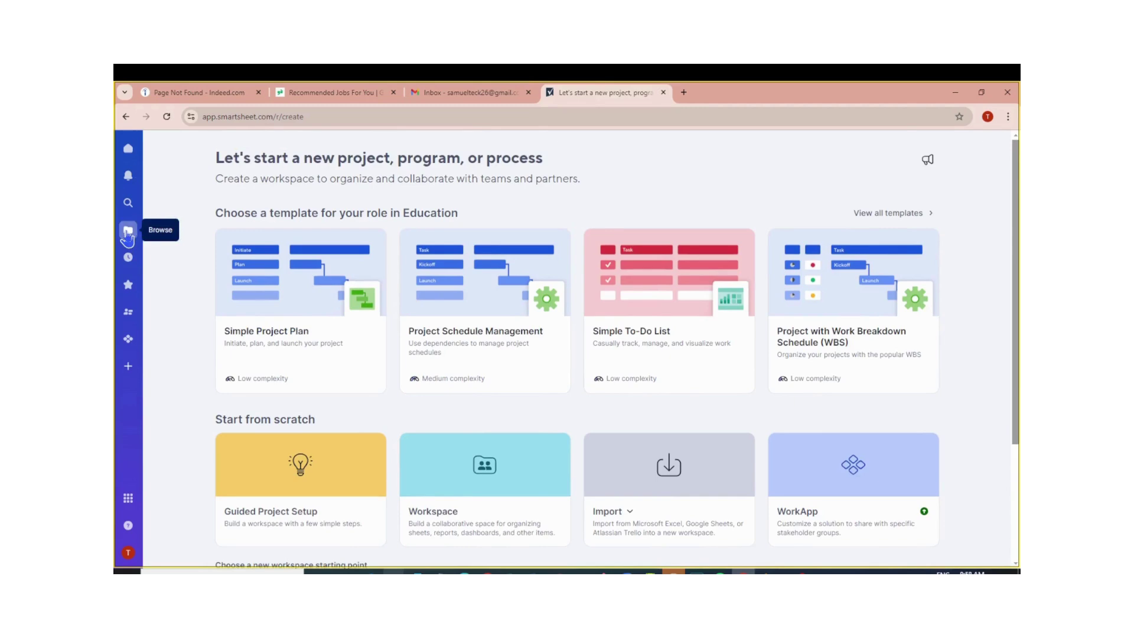
click(127, 233)
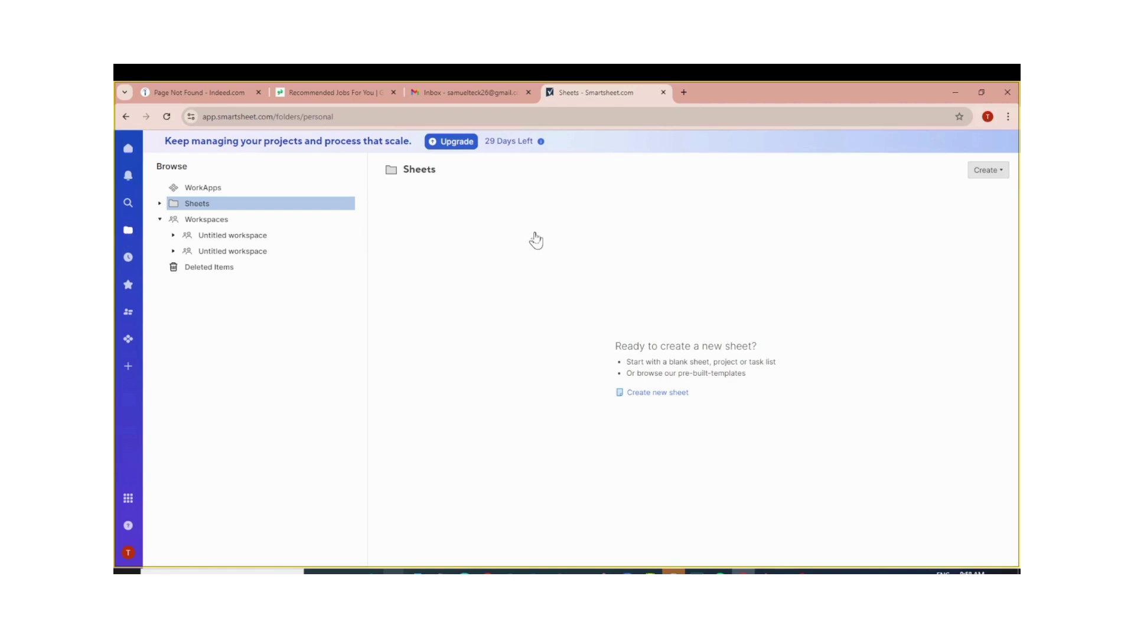
Show the Create menu's Grid, Report, Folder and Workspace choices for the Sheets folder.
click(996, 173)
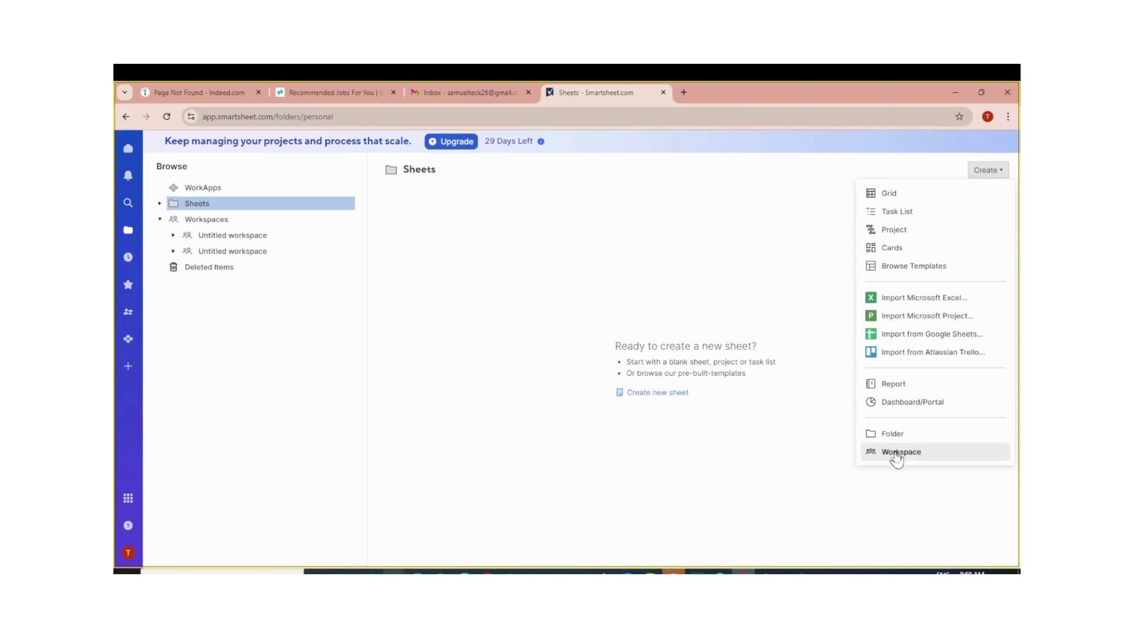
Create a Grid sheet named 'Project Plan' and open it.
click(917, 201)
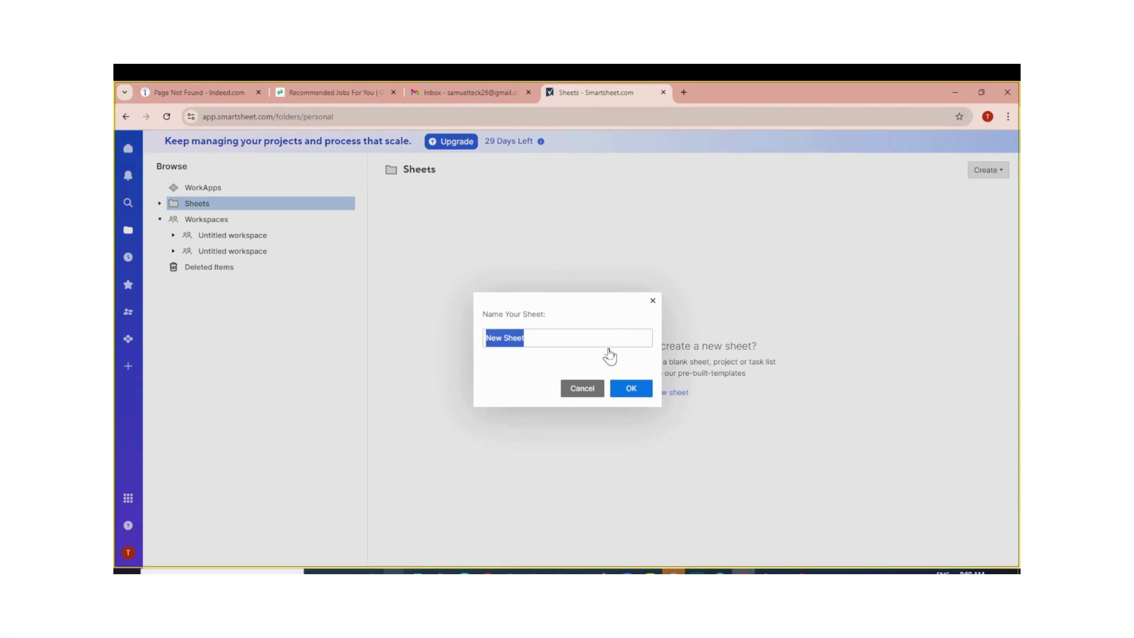
text(Proj)
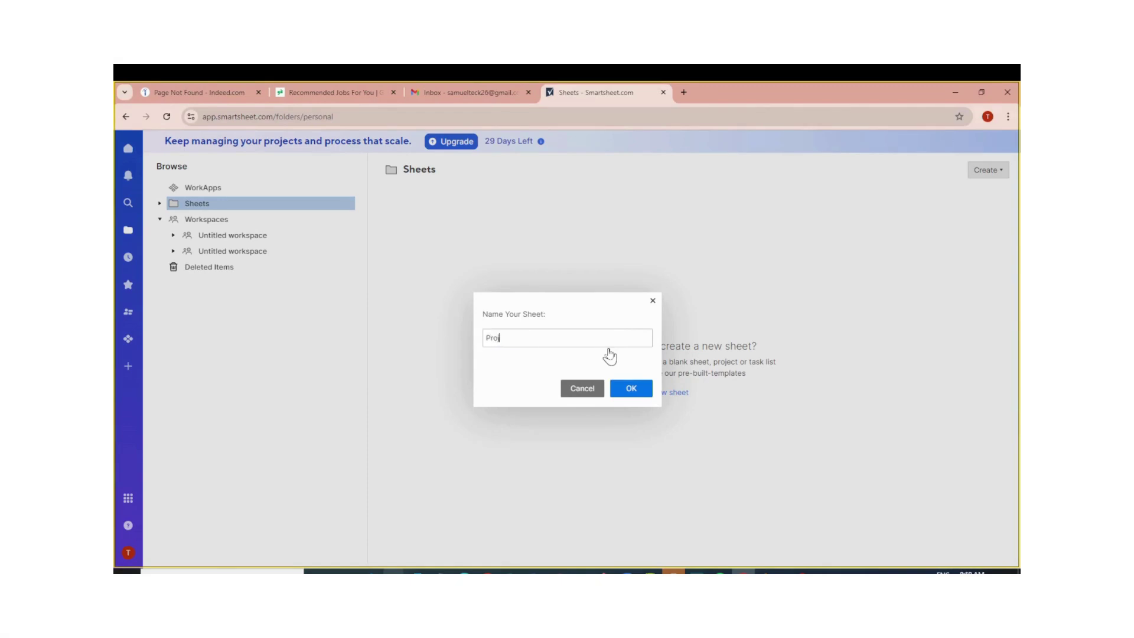
text(ect Plan)
click(629, 390)
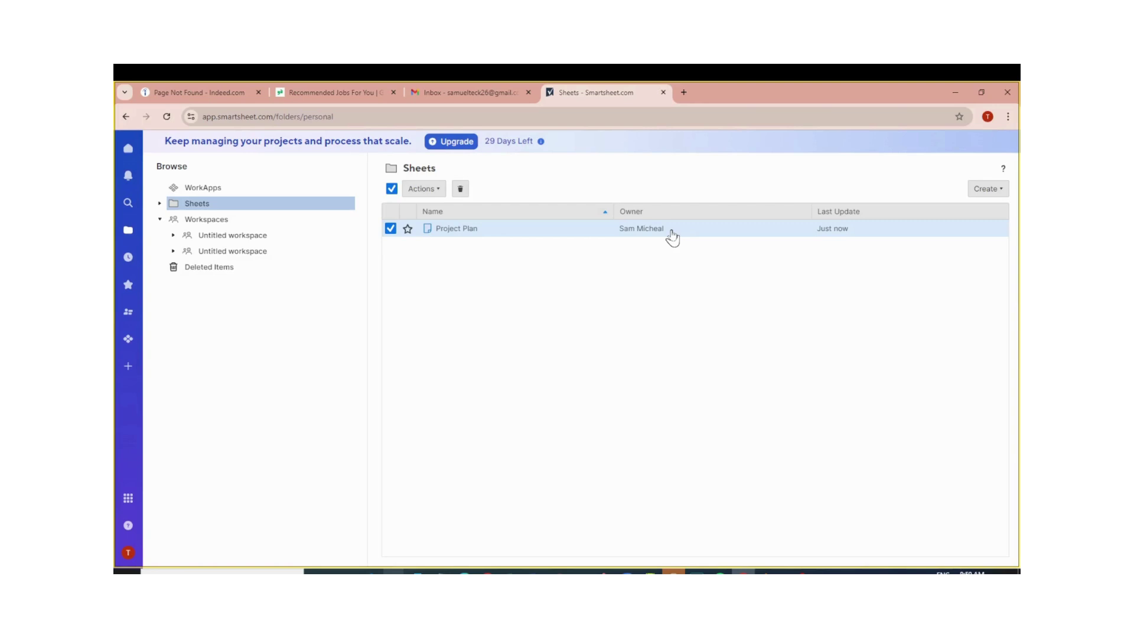
click(672, 238)
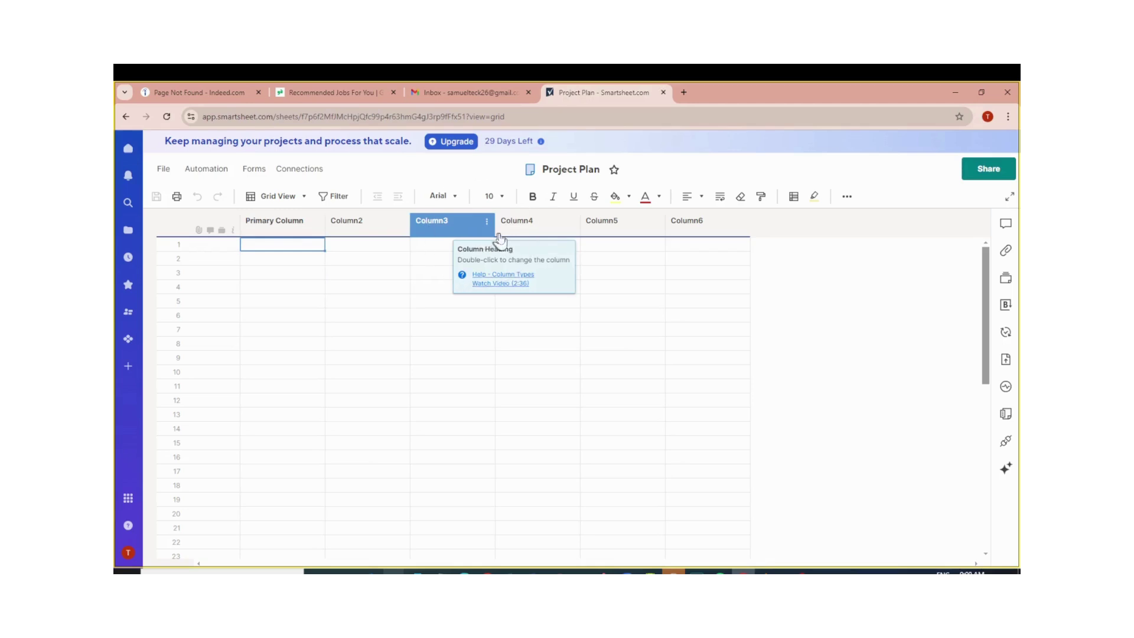
Select Column4 and Column5, then bring up the Primary Column's options menu.
click(530, 231)
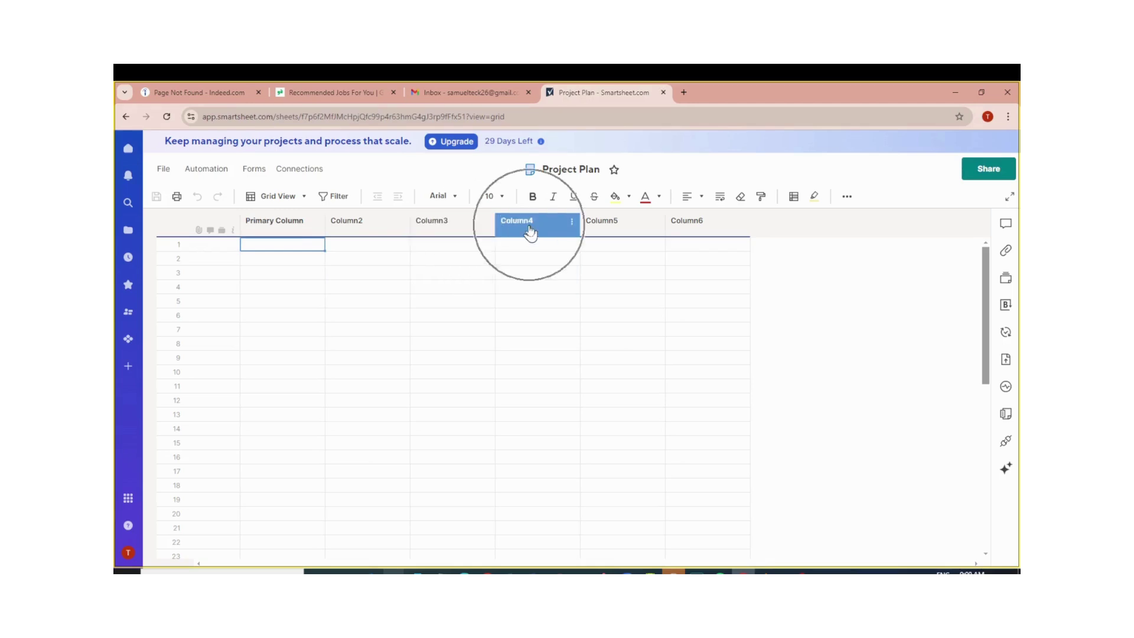
click(607, 229)
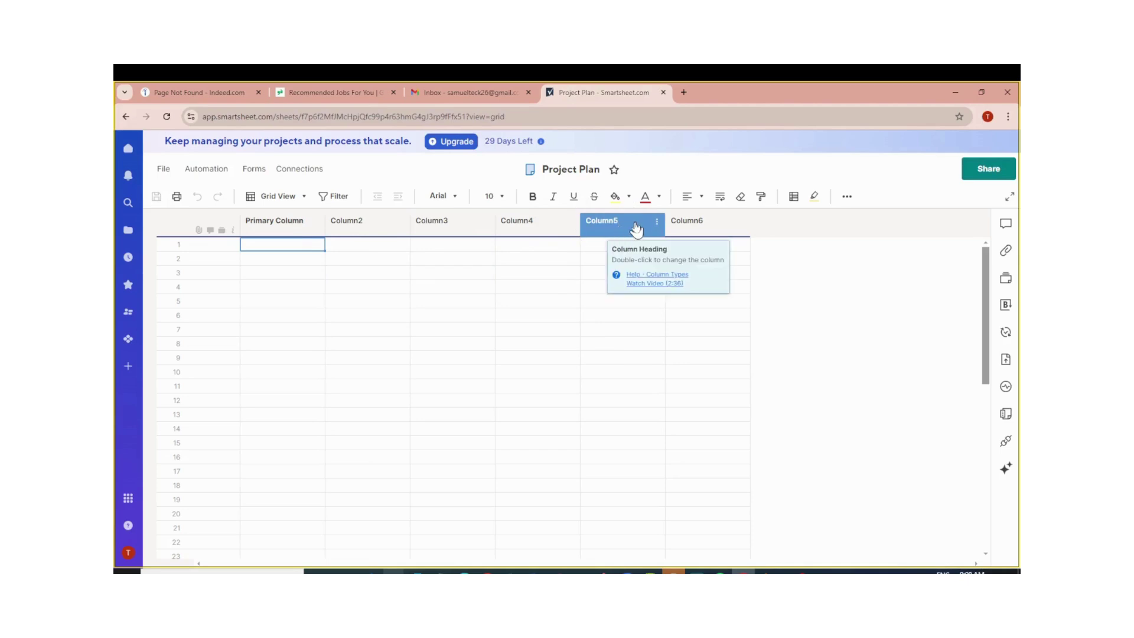
click(636, 228)
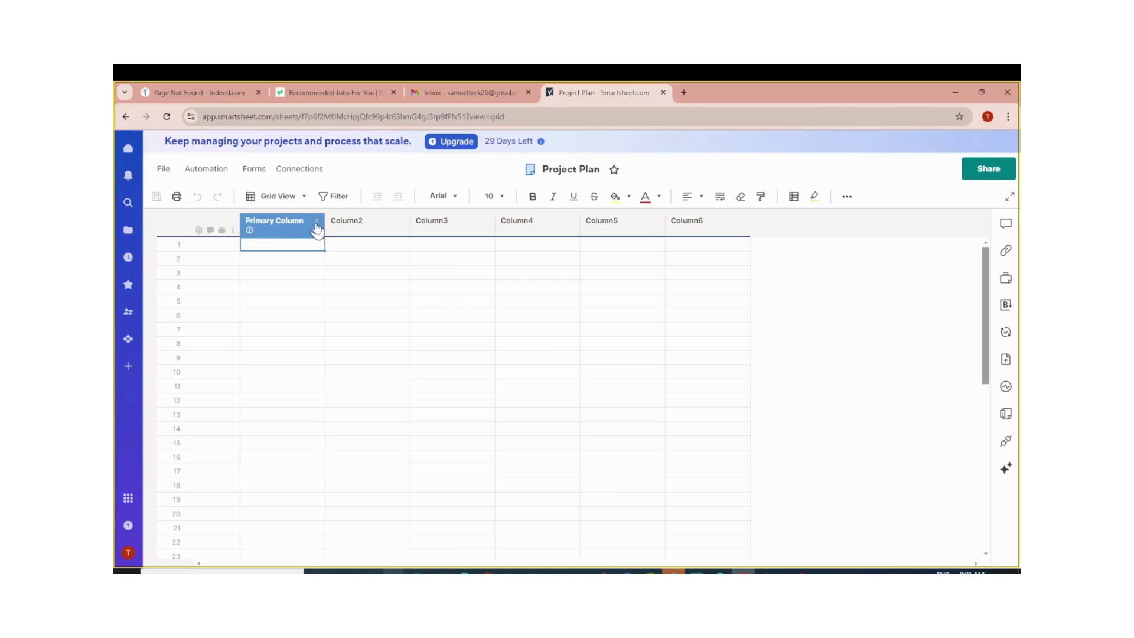
click(317, 222)
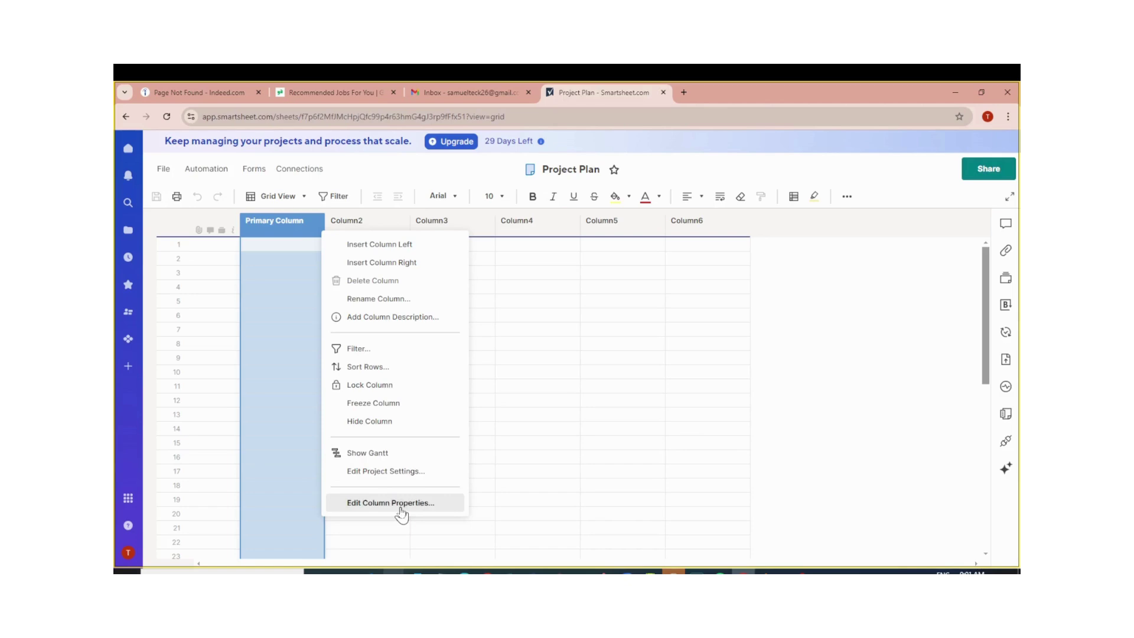
Rename the Primary Column to 'Task Name'.
click(399, 299)
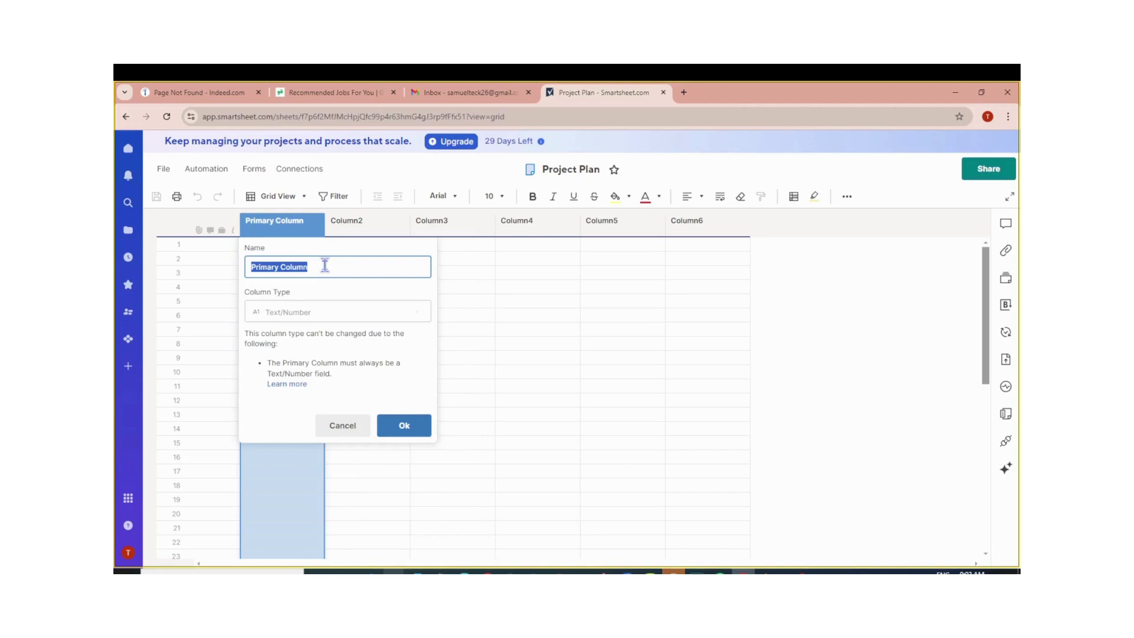
text(Task Name)
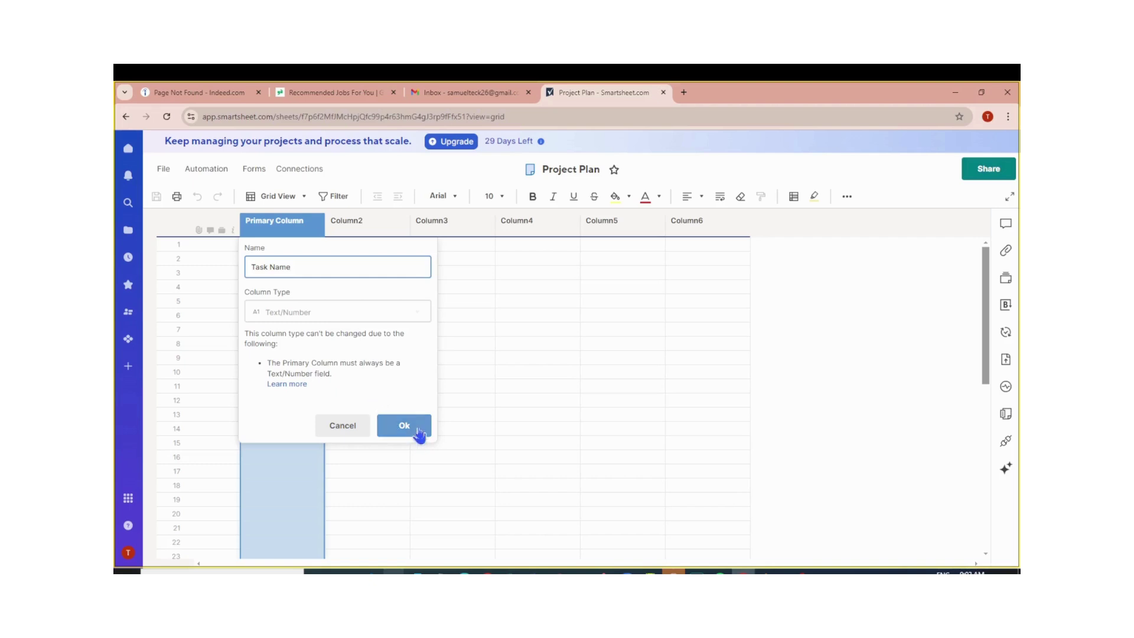
click(418, 431)
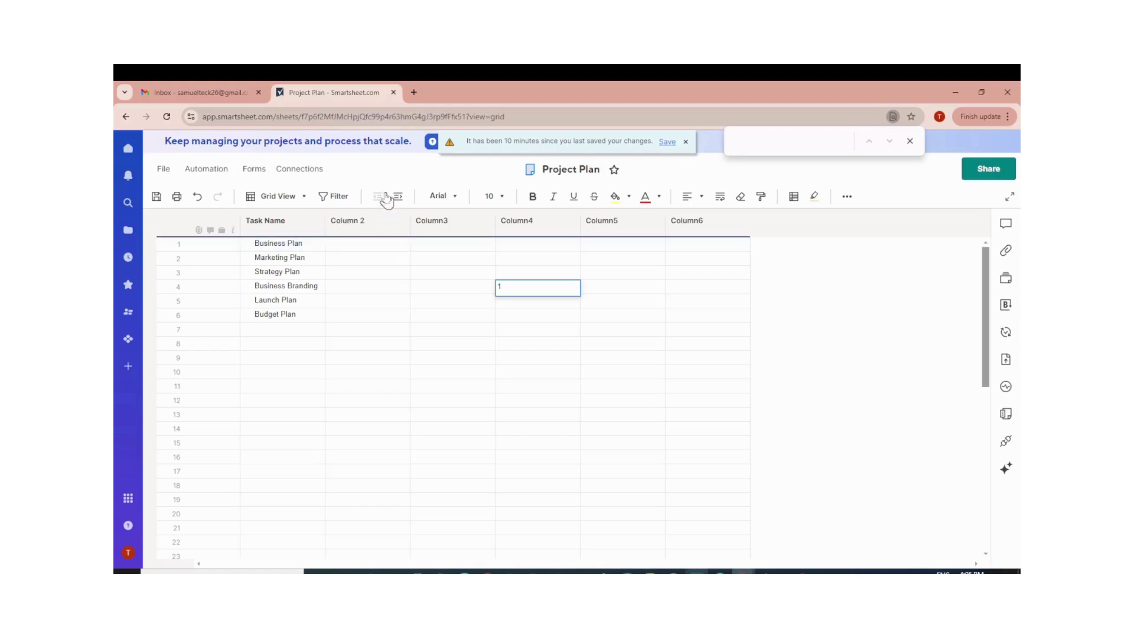
click(380, 225)
Rename Column 2 to 'Assign To' and change its type to Contact list.
click(401, 223)
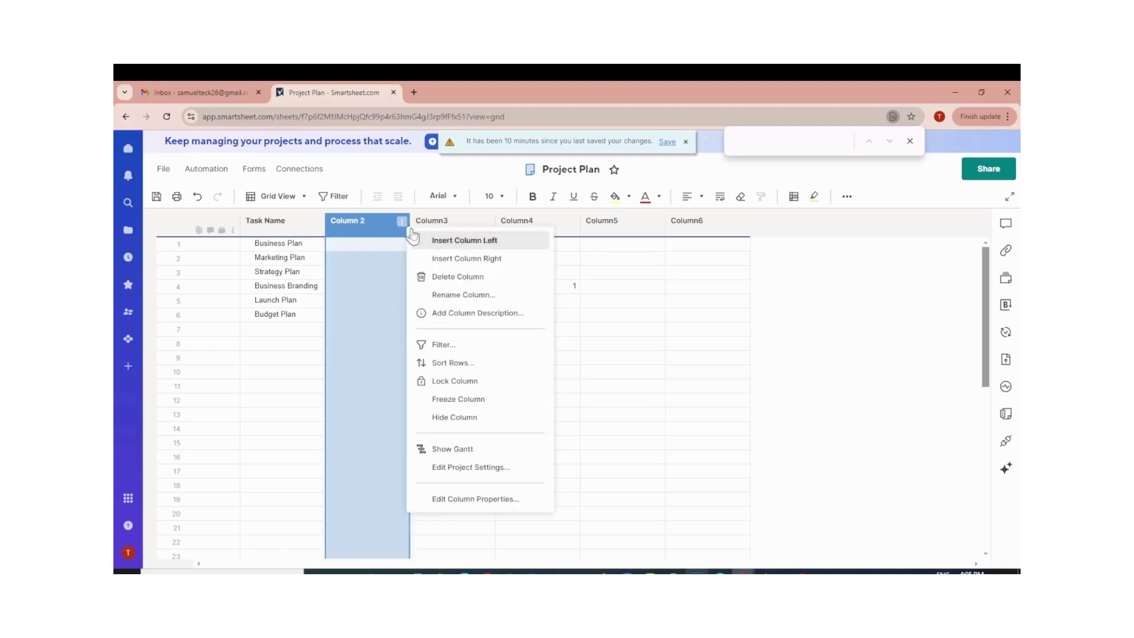
click(460, 297)
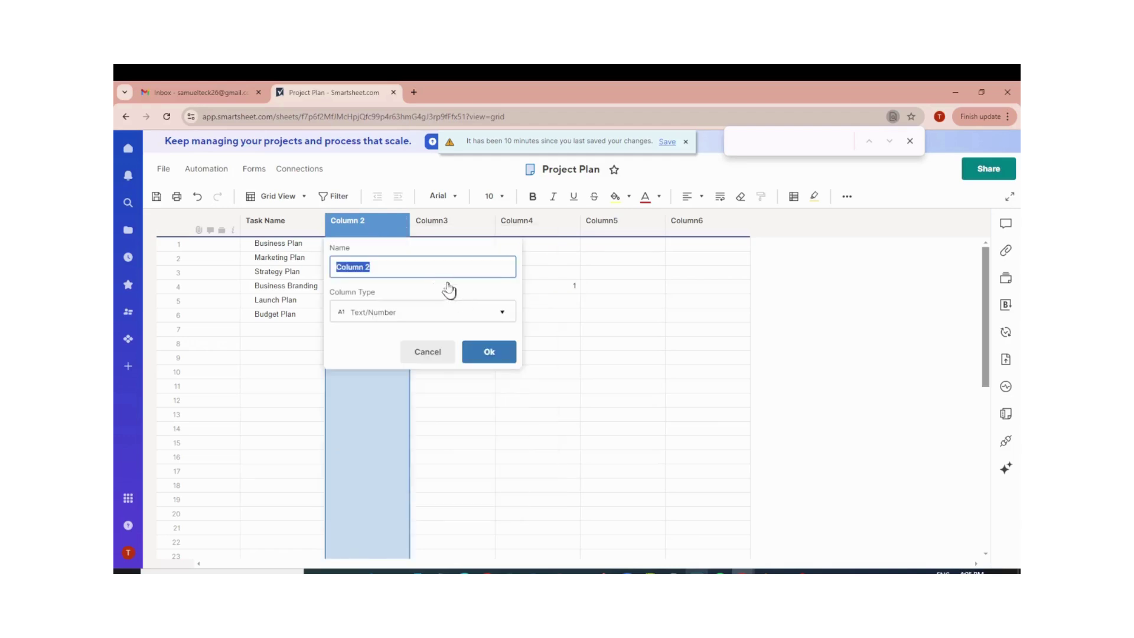
text(Assign To)
click(495, 316)
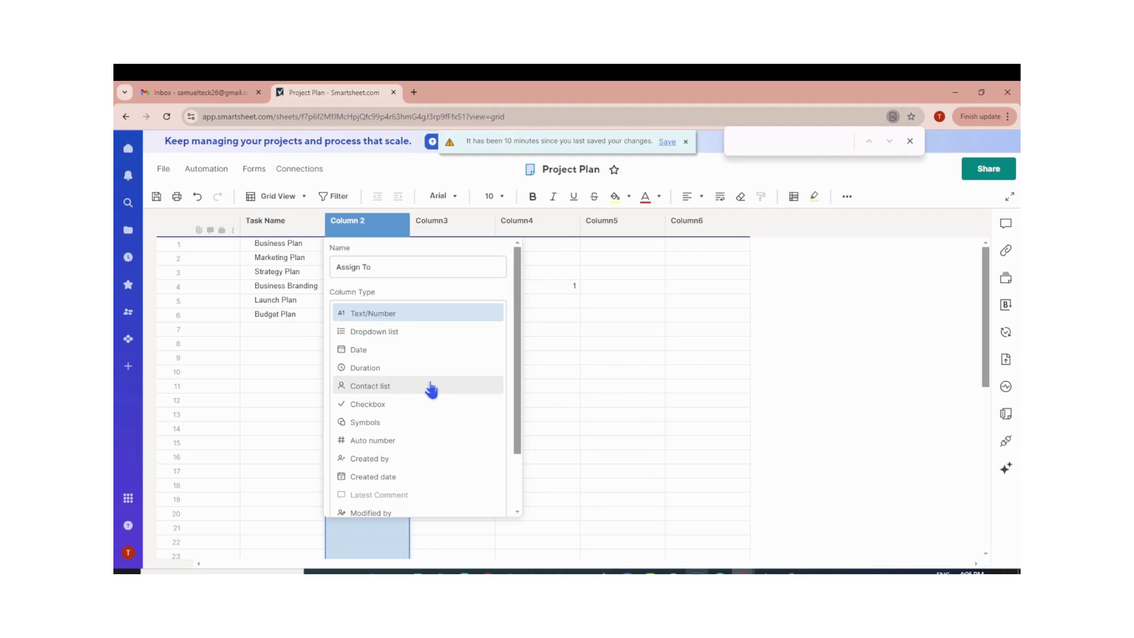
click(431, 387)
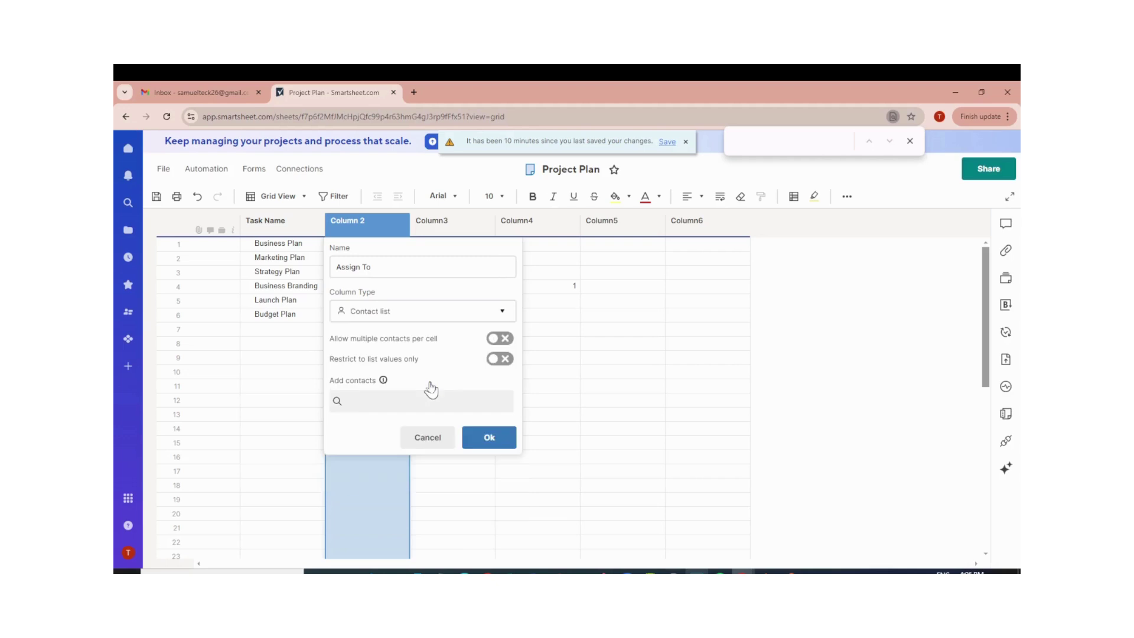
click(490, 441)
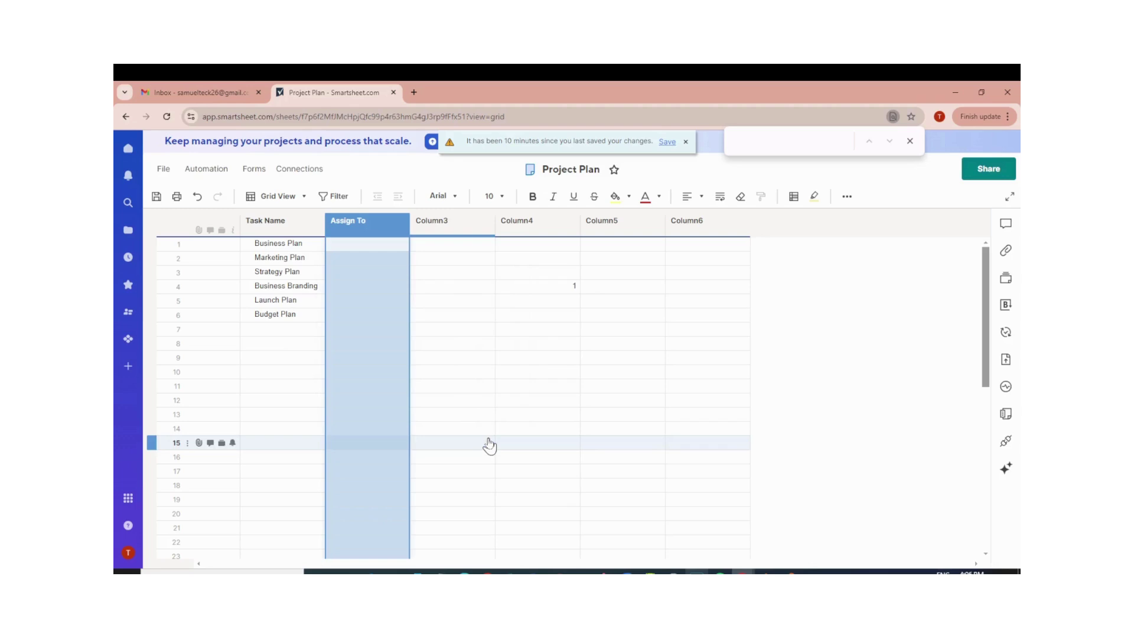
click(386, 241)
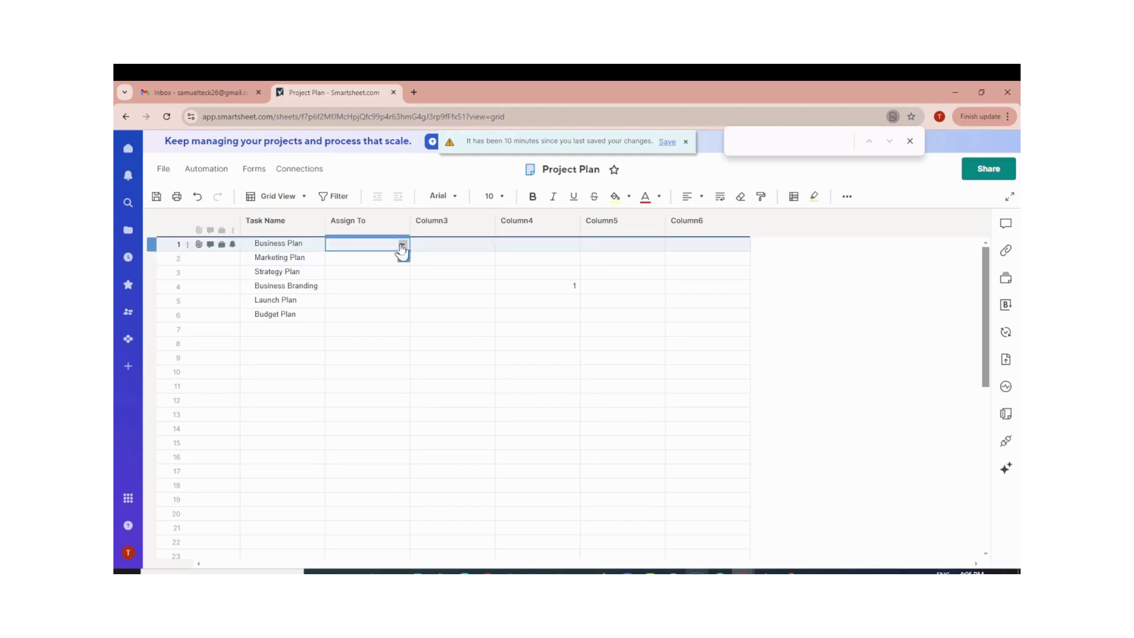
Assign the listed contact to Business Plan and a newly added contact to Marketing Plan.
click(402, 245)
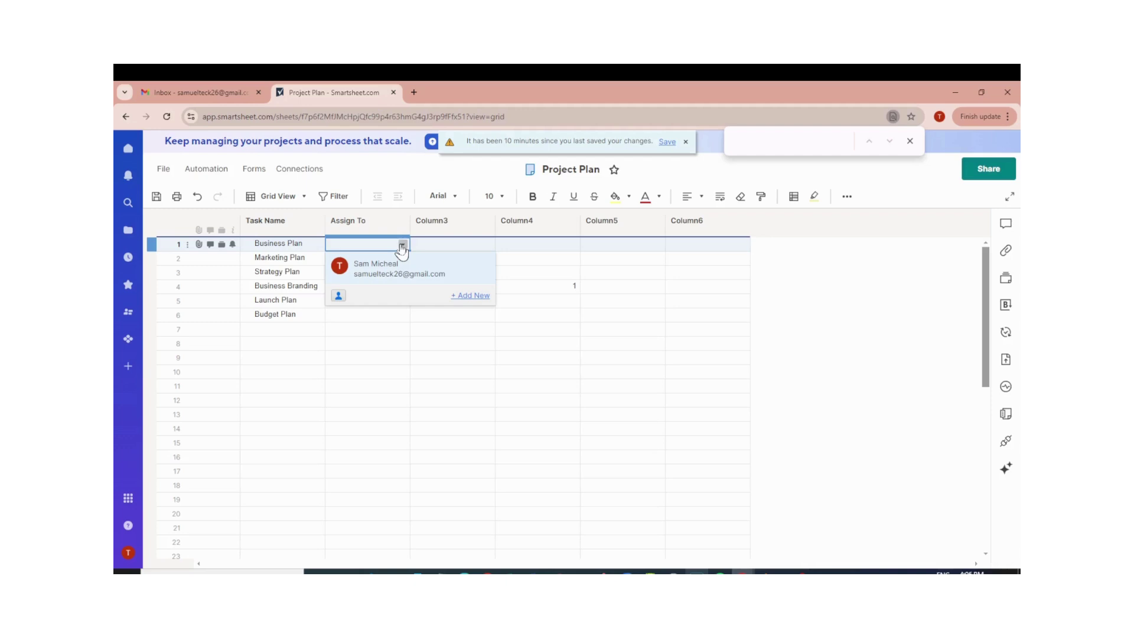
click(424, 275)
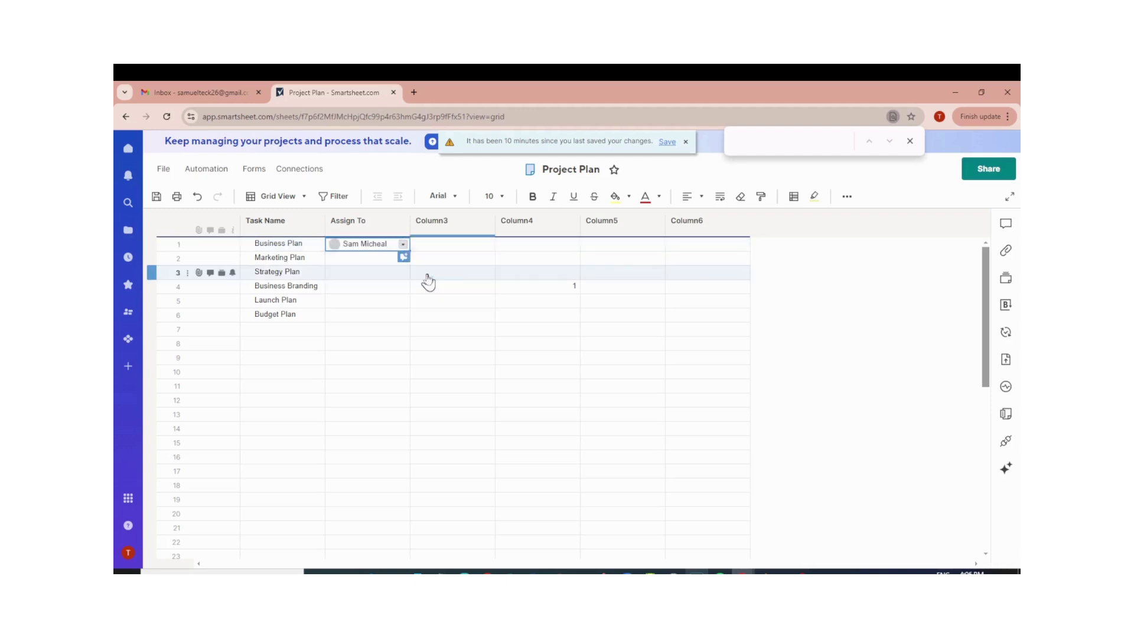
click(380, 264)
click(402, 261)
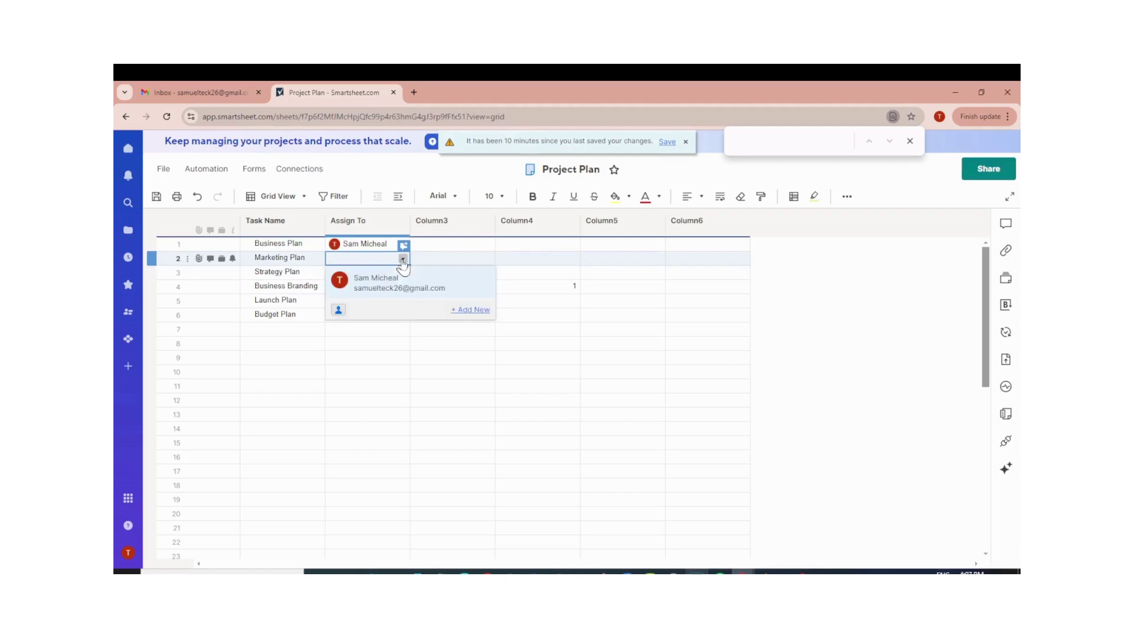
click(466, 310)
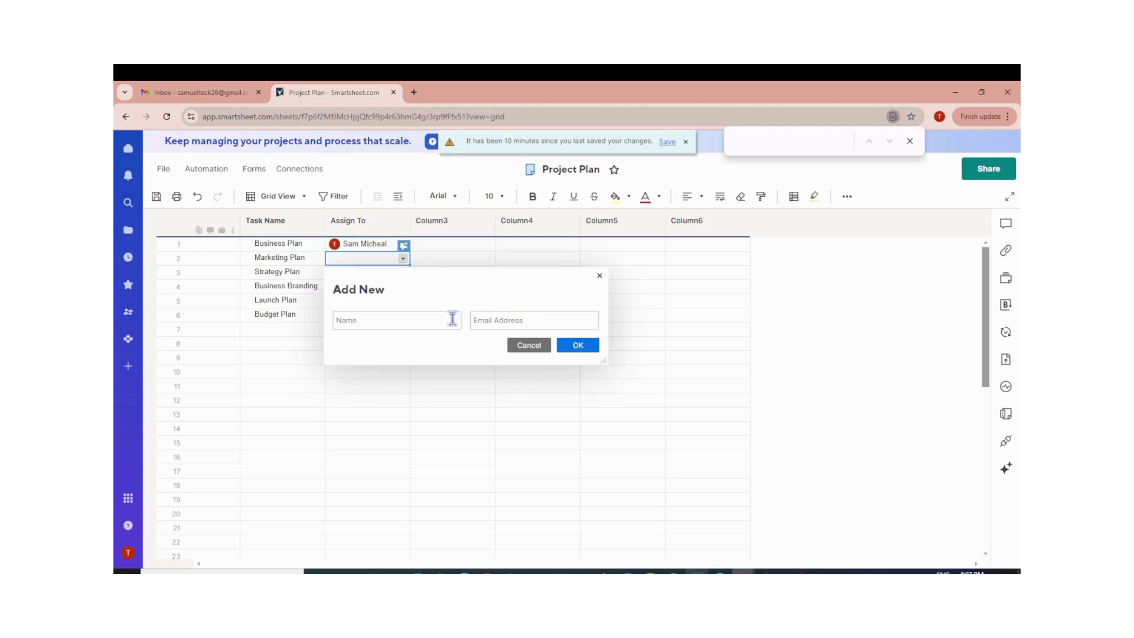
text(geo)
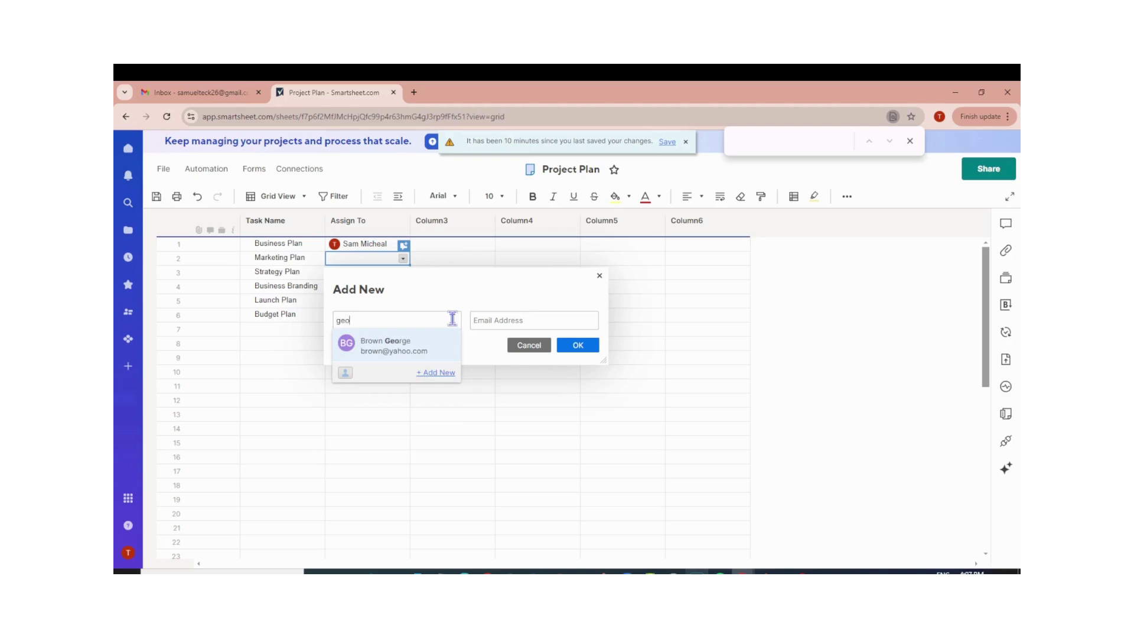
text(rge)
key(BackSpace)
key(BackSpace)
key(BackSpace)
key(BackSpace)
key(BackSpace)
key(BackSpace)
key(BackSpace)
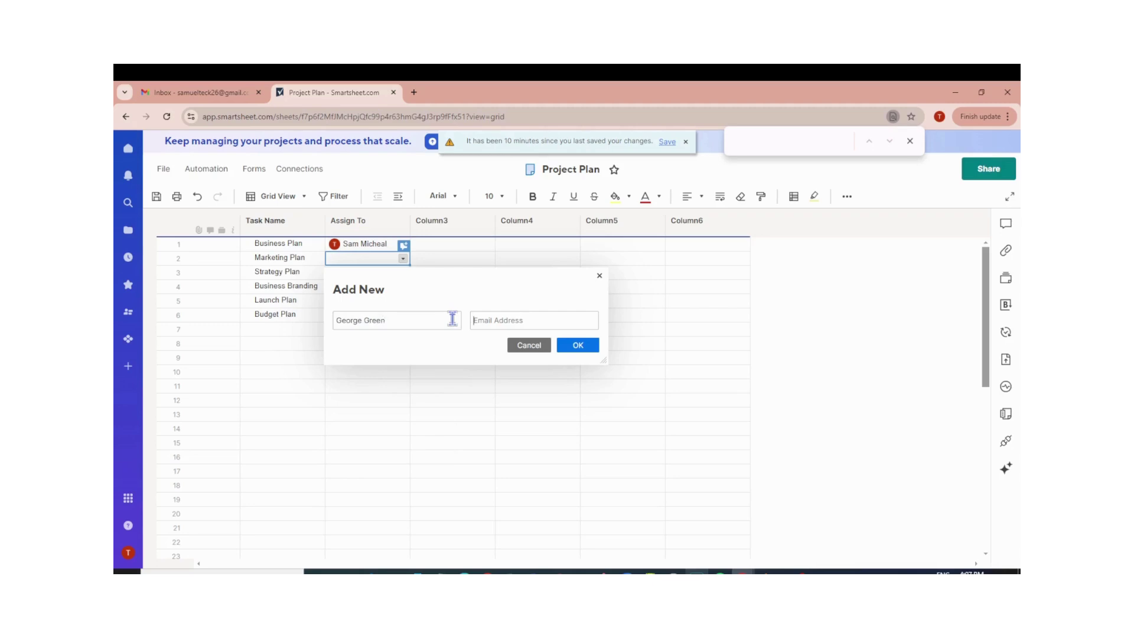
key(Tab)
text(G)
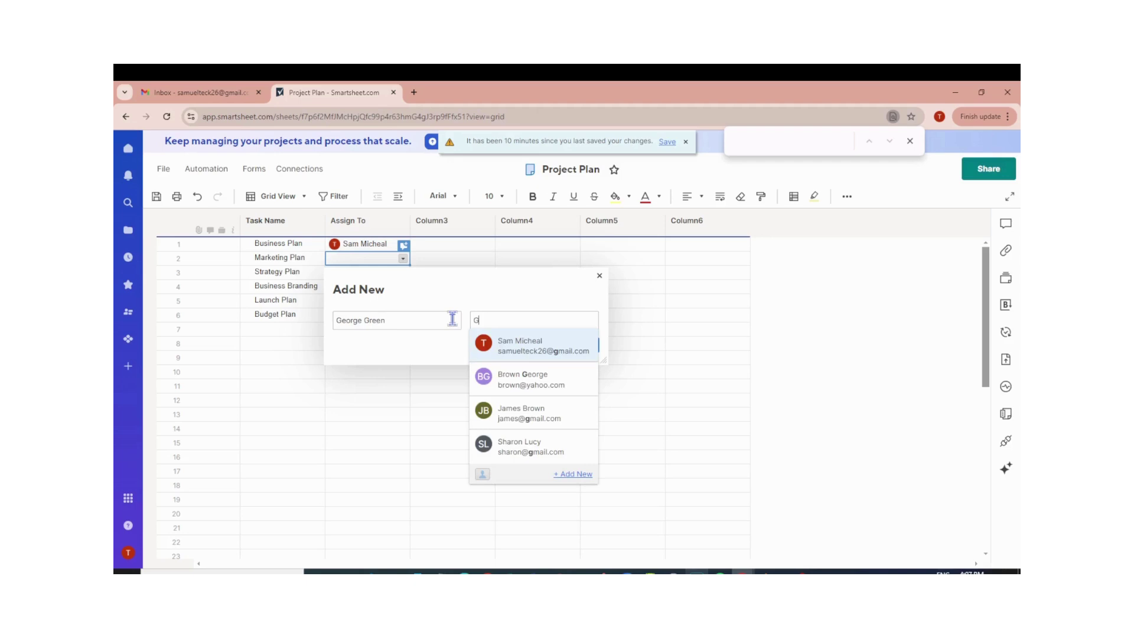
key(BackSpace)
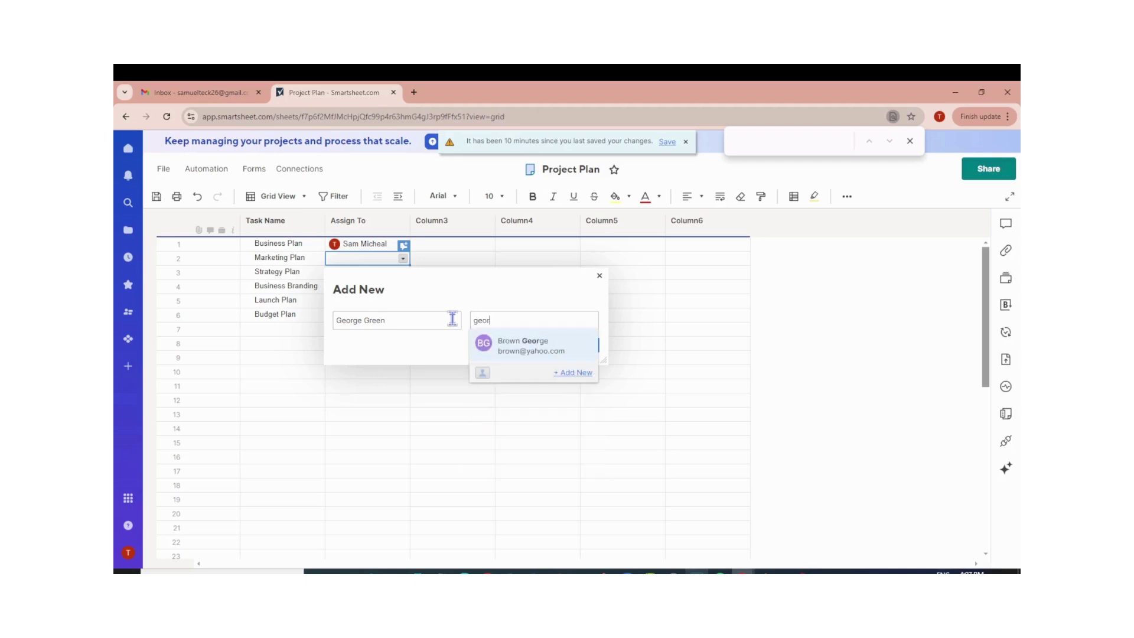
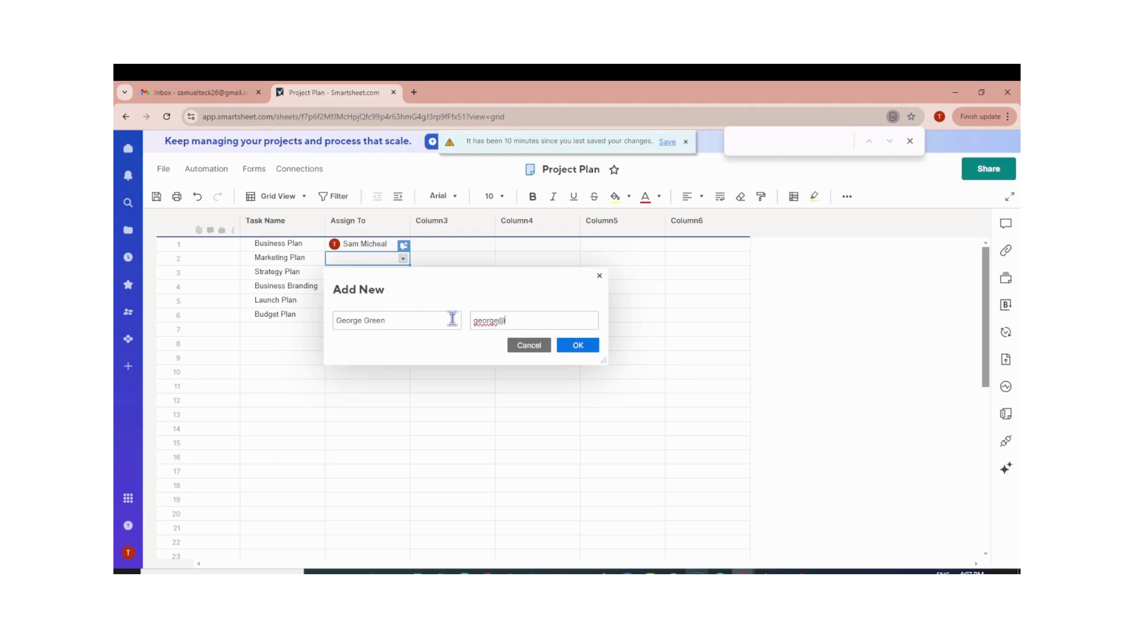
click(585, 347)
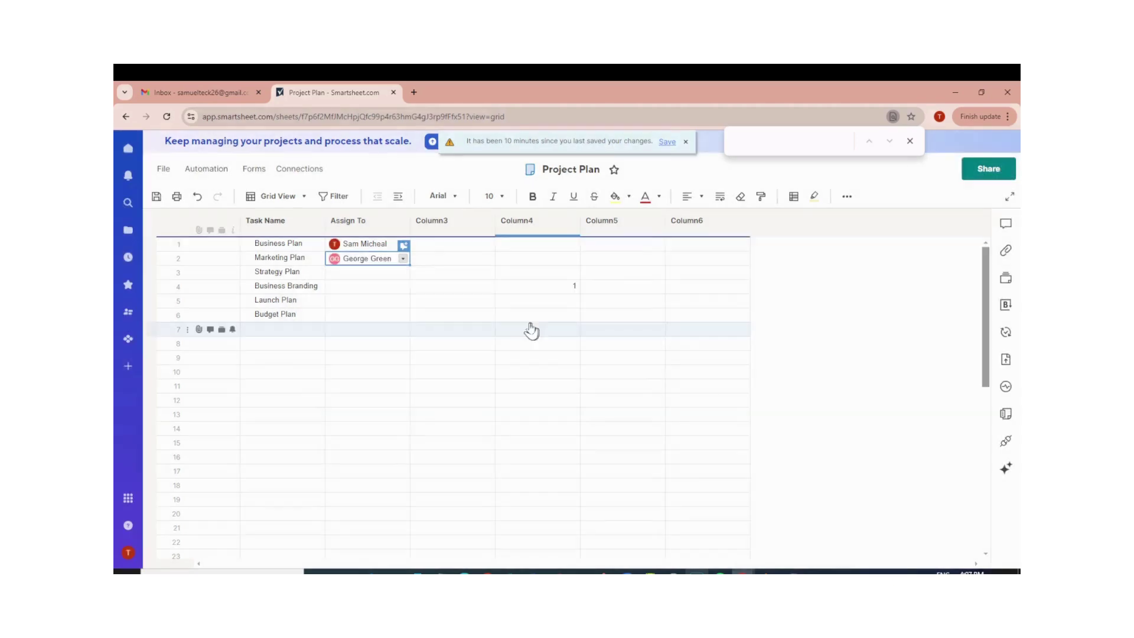
Add another new contact, with name and e-mail, to the saved contact list.
click(398, 273)
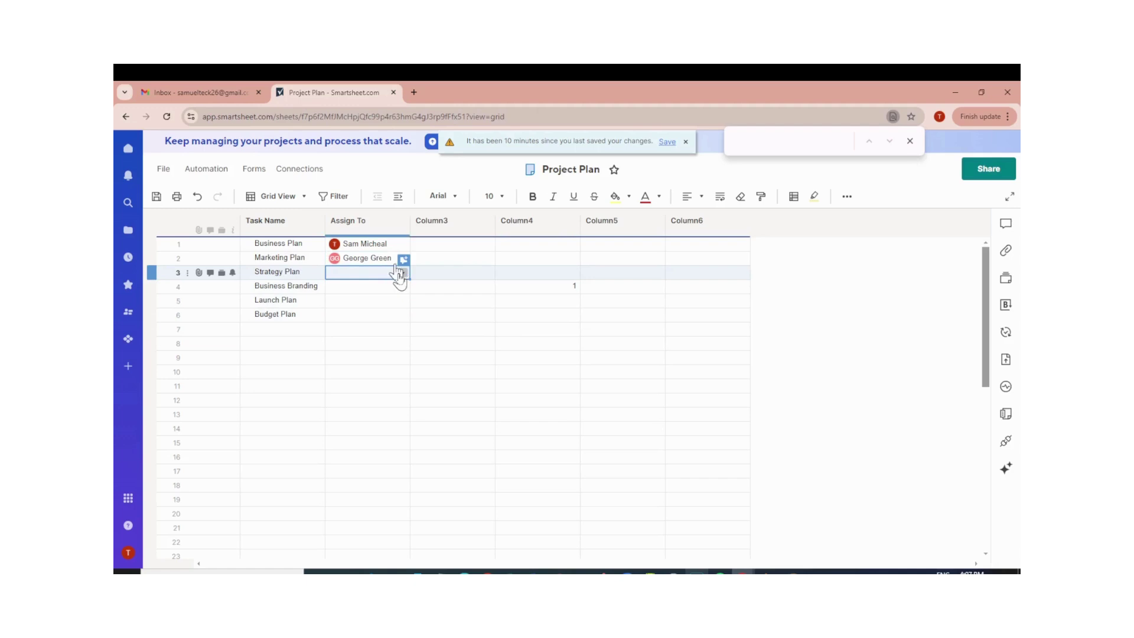
click(401, 273)
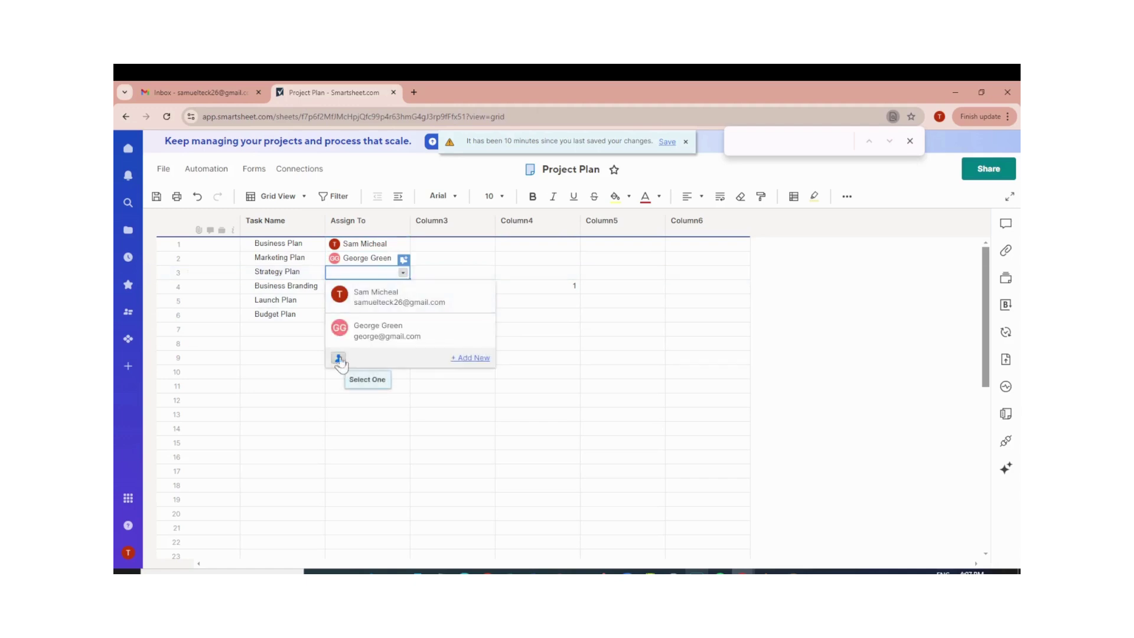
click(338, 360)
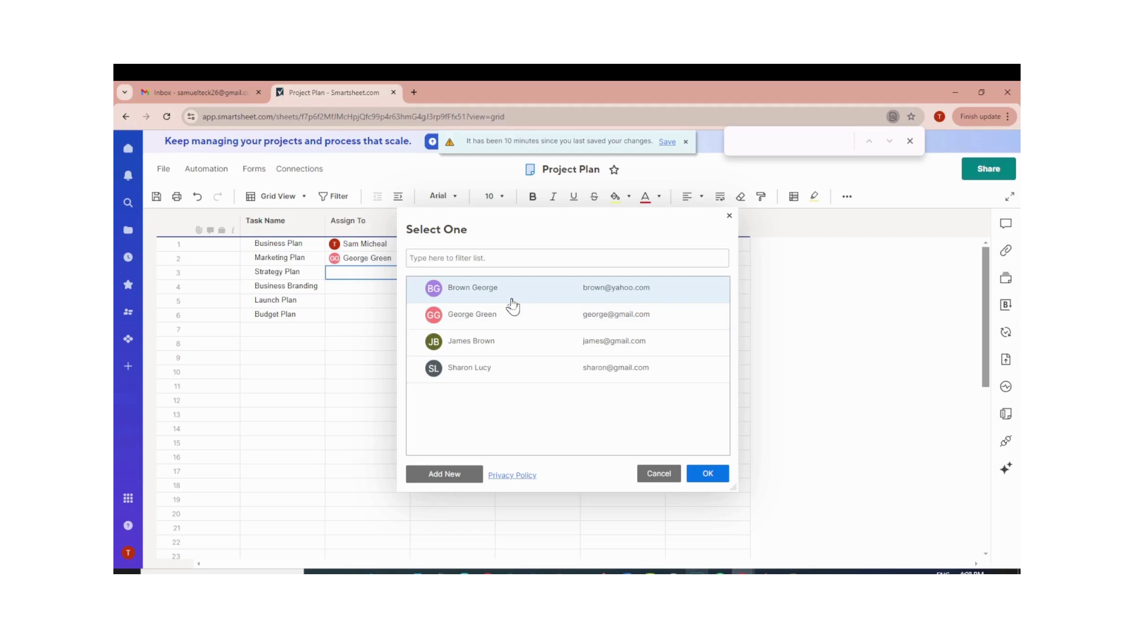
click(459, 476)
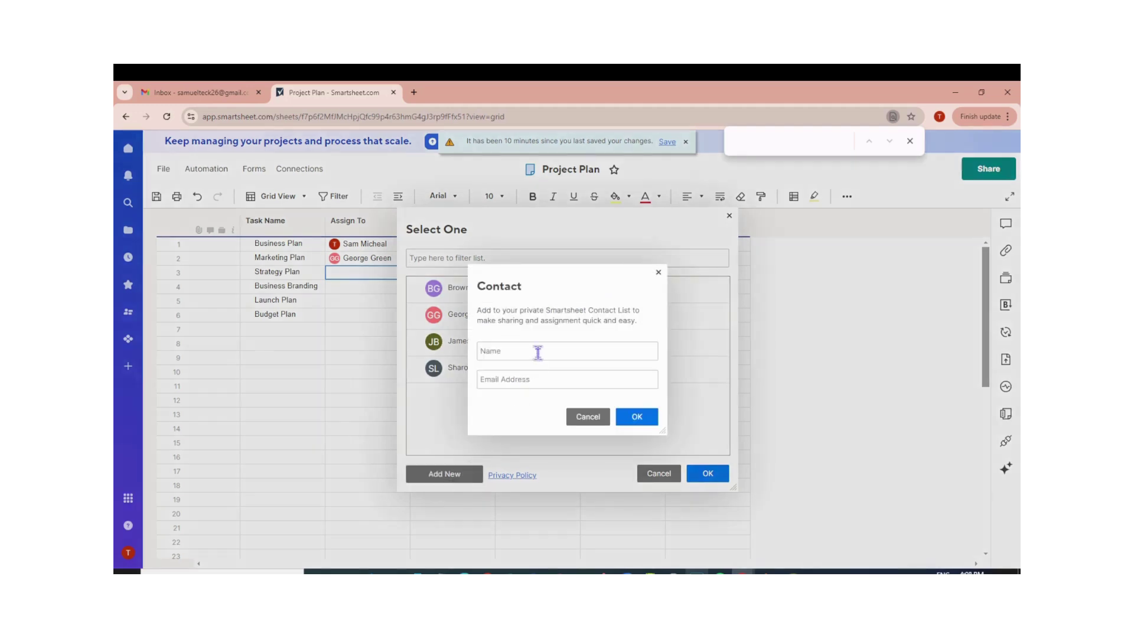
key(Tab)
click(633, 418)
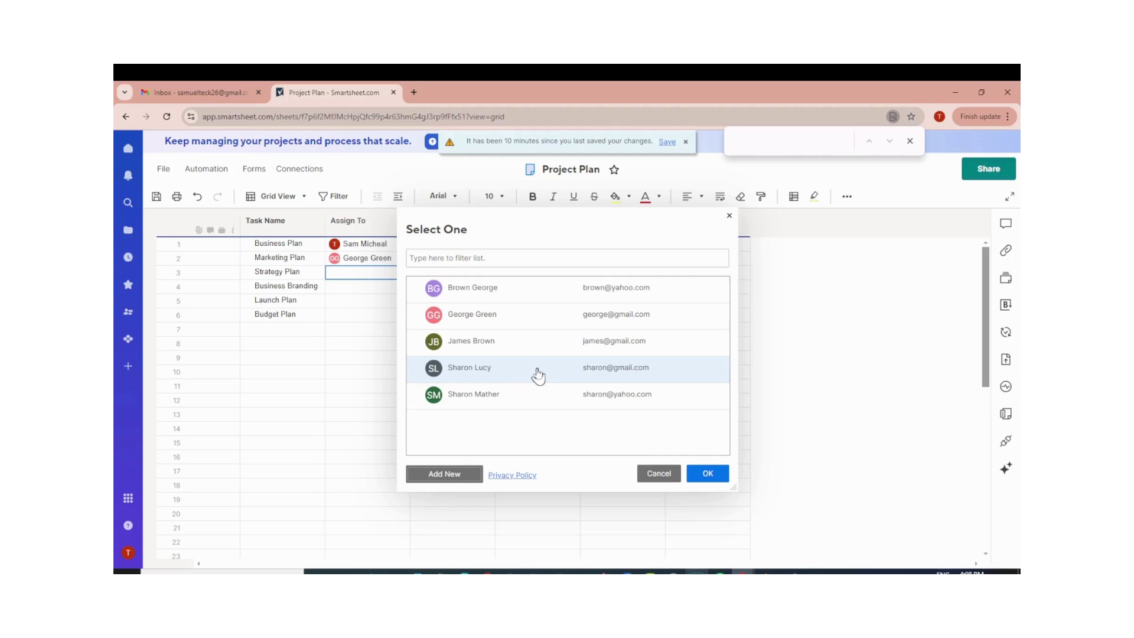
click(720, 473)
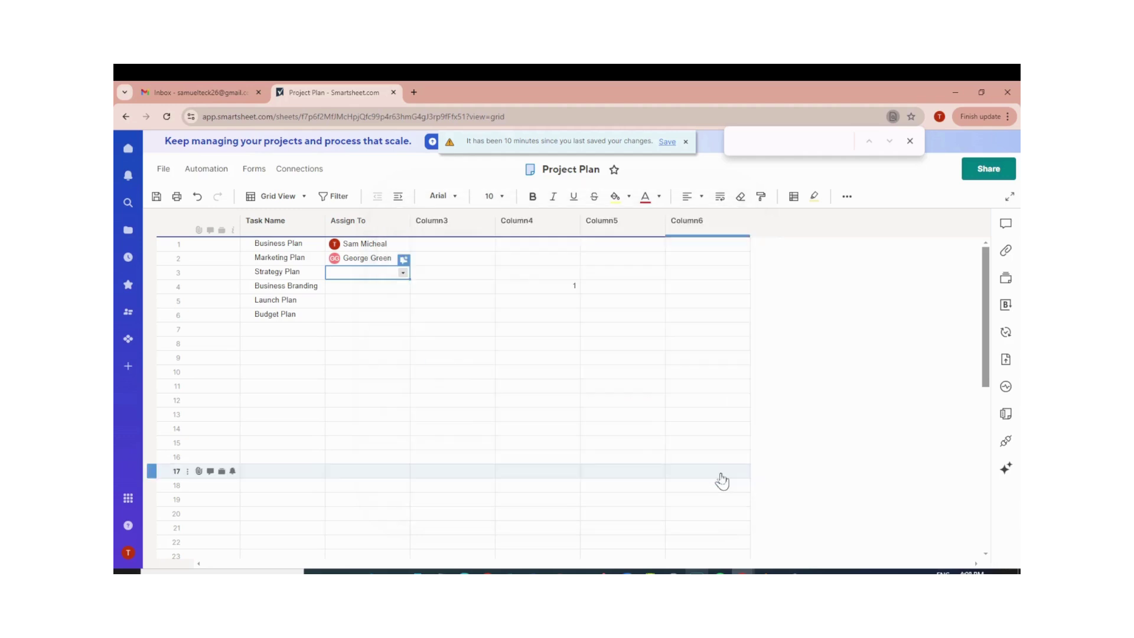
Assign the fourth saved contact to Strategy Plan.
click(402, 272)
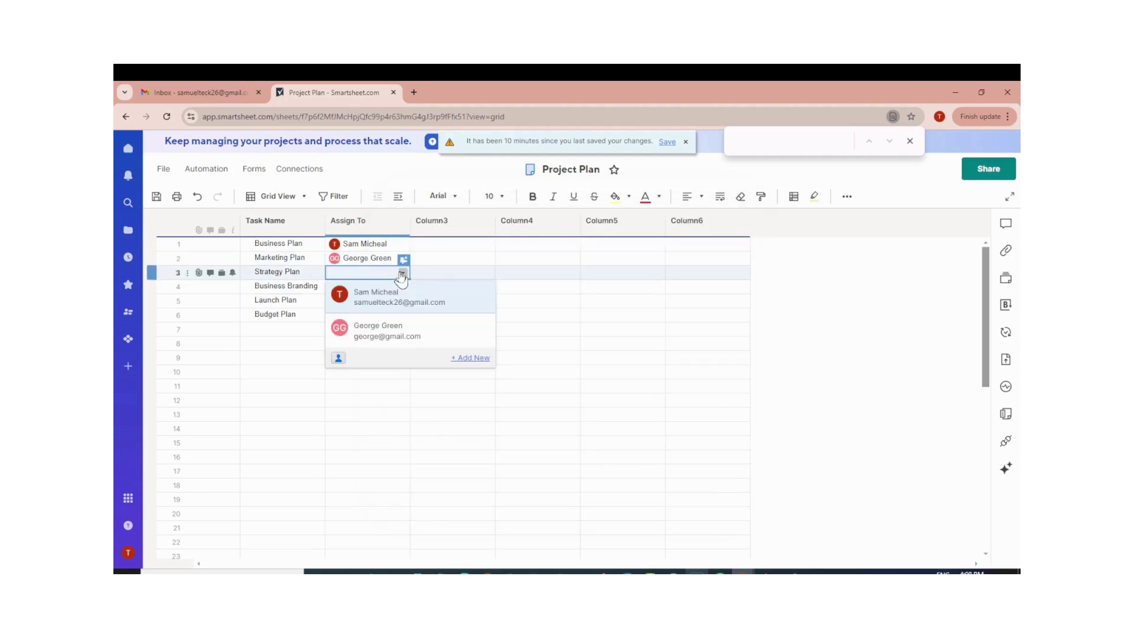
click(339, 359)
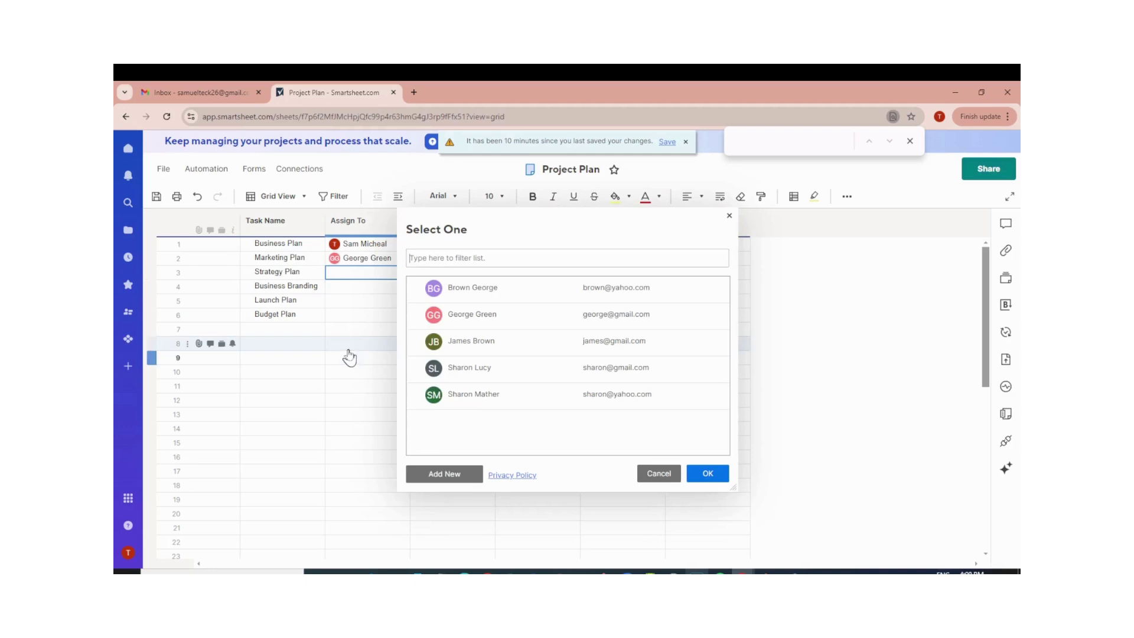
click(504, 369)
click(708, 480)
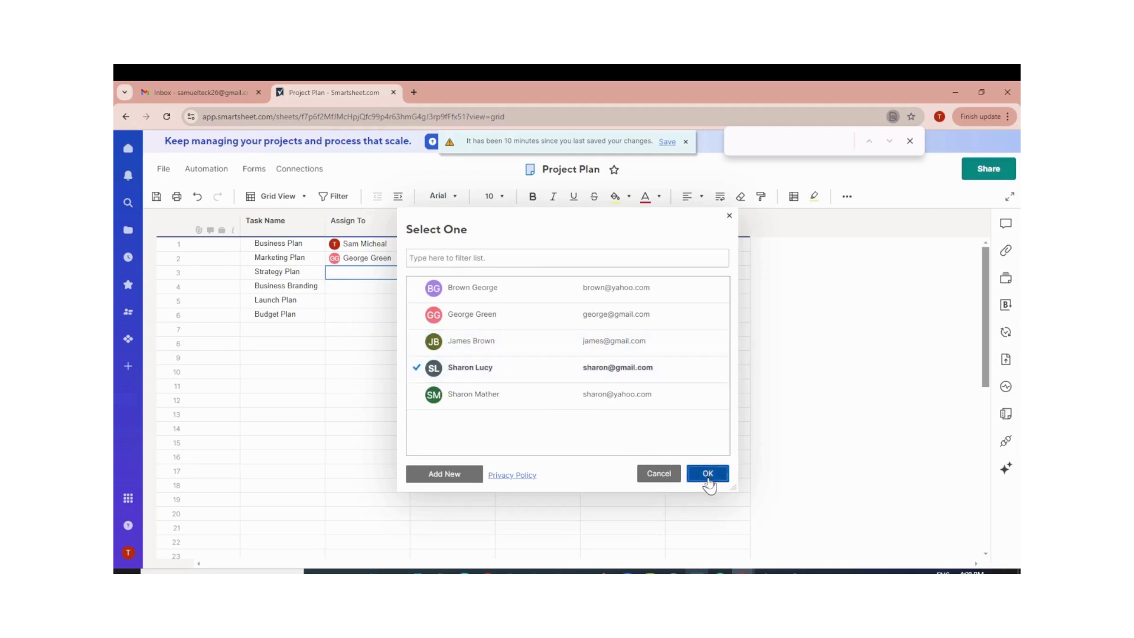
click(403, 287)
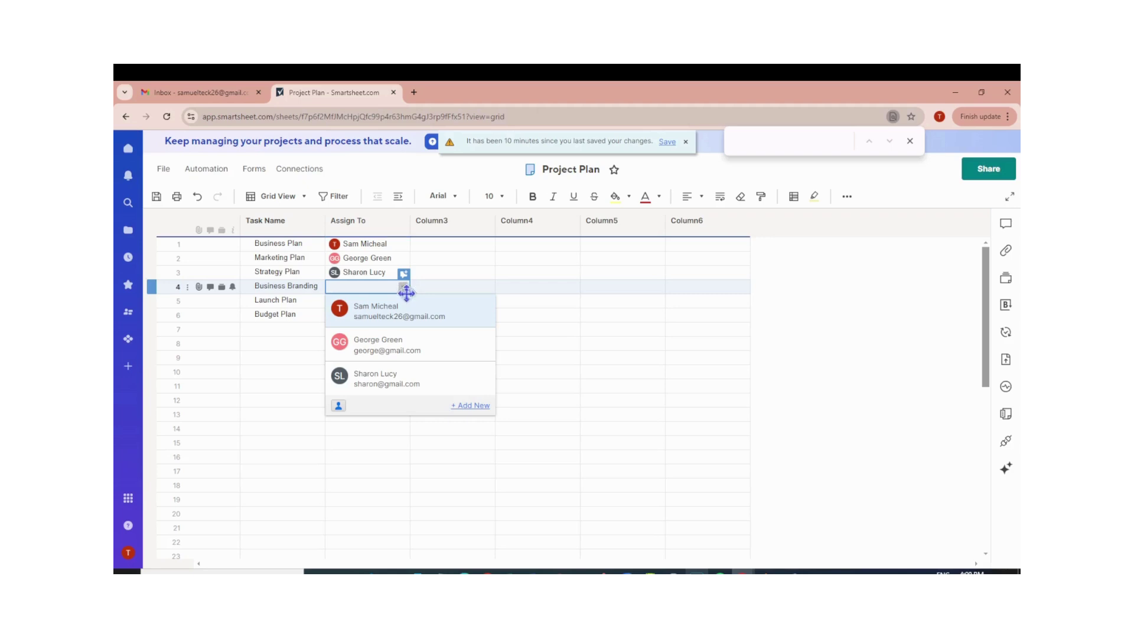
Assign the third saved contact to Business Branding and the first contact to Launch Plan.
click(473, 405)
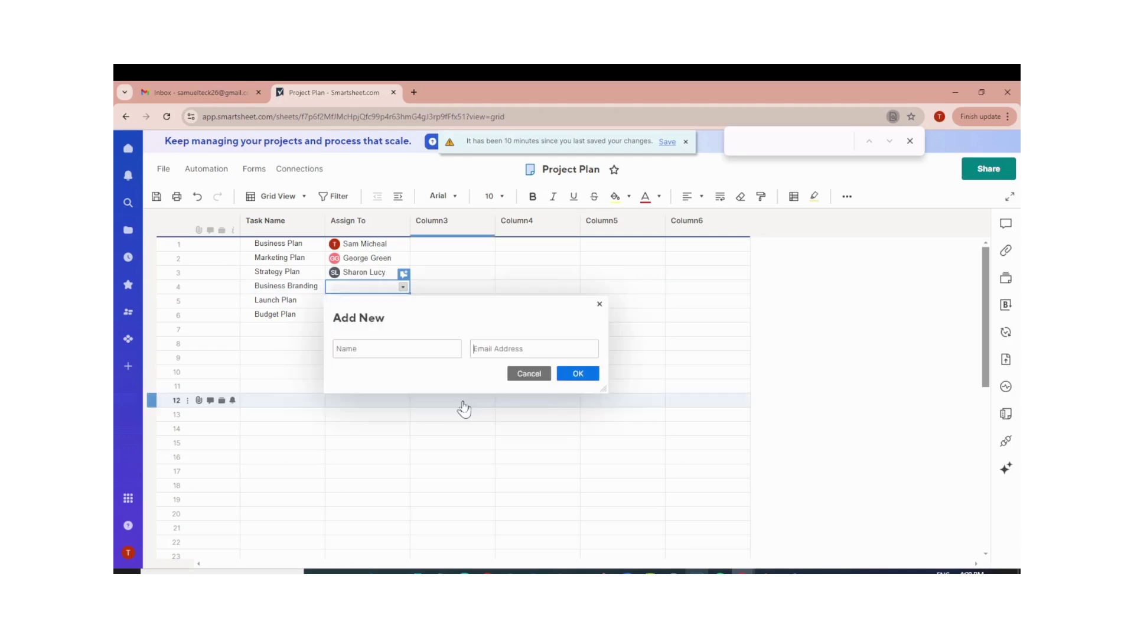
click(599, 305)
click(402, 289)
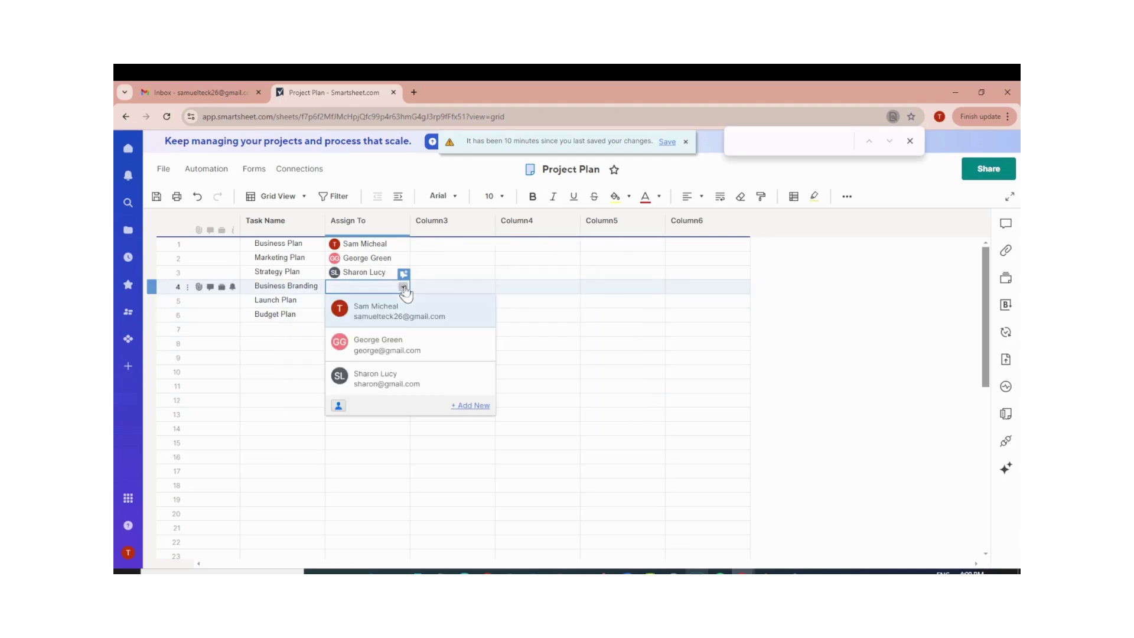
click(342, 408)
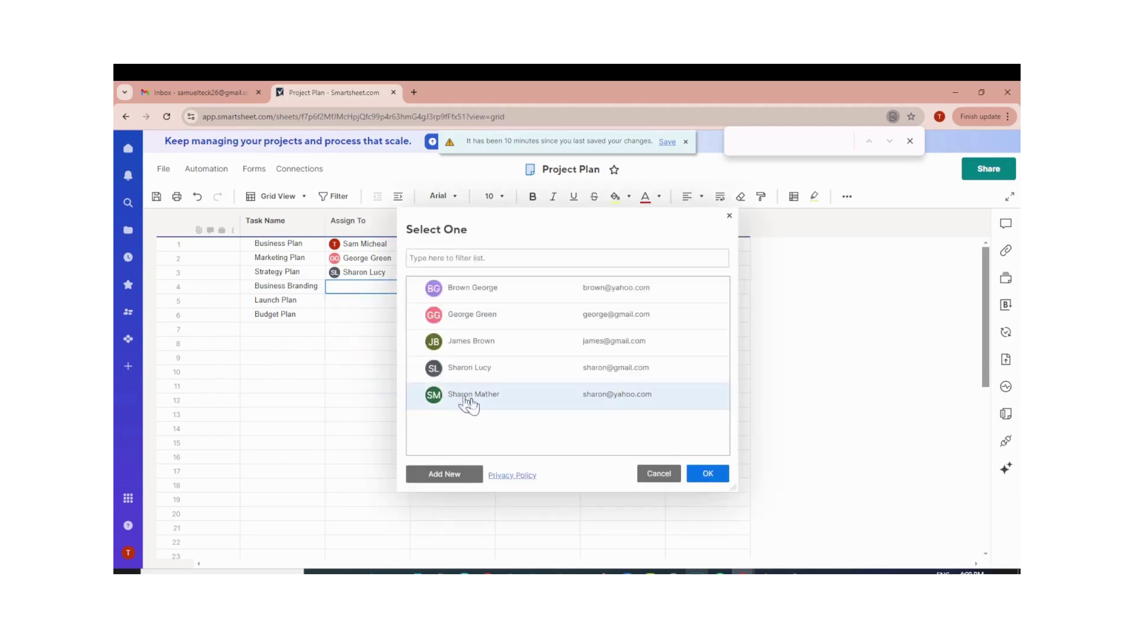
click(483, 350)
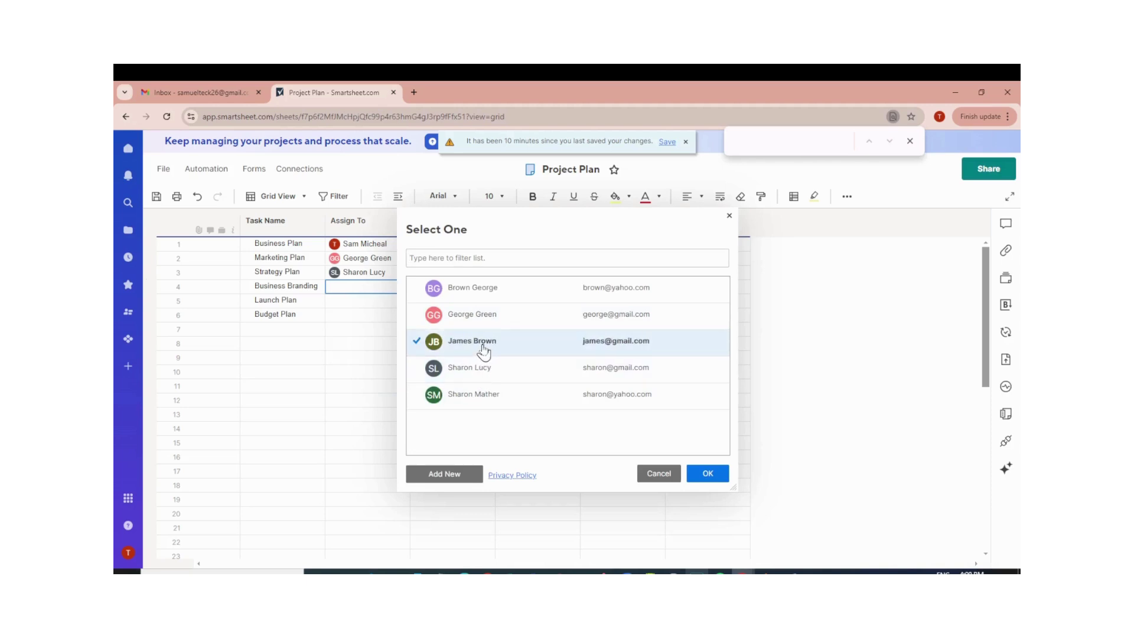
click(707, 474)
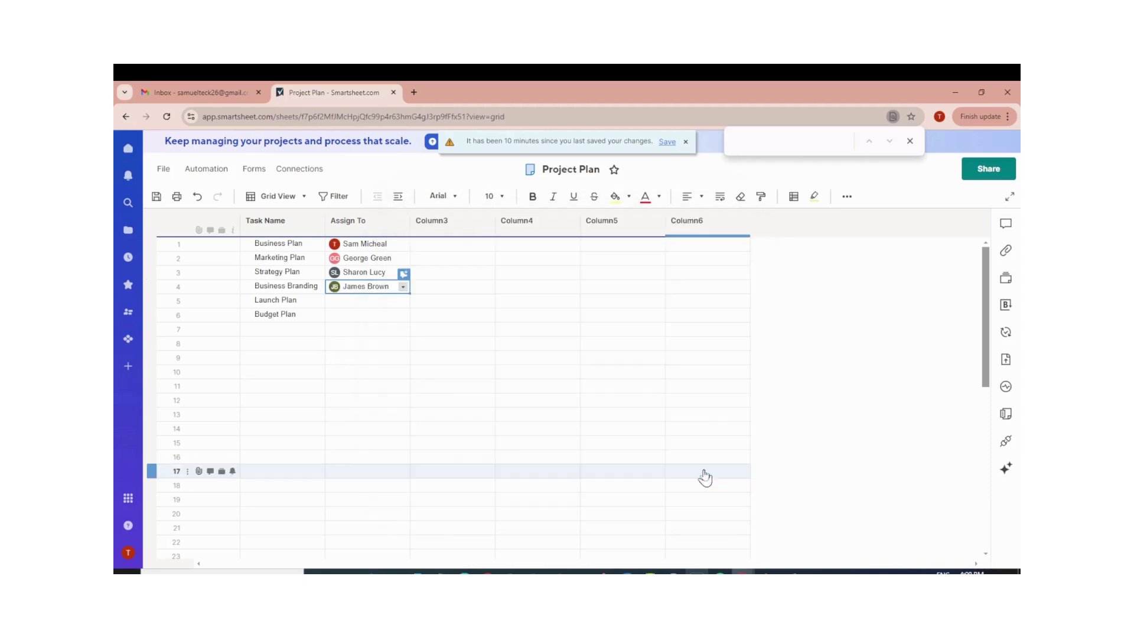
click(389, 302)
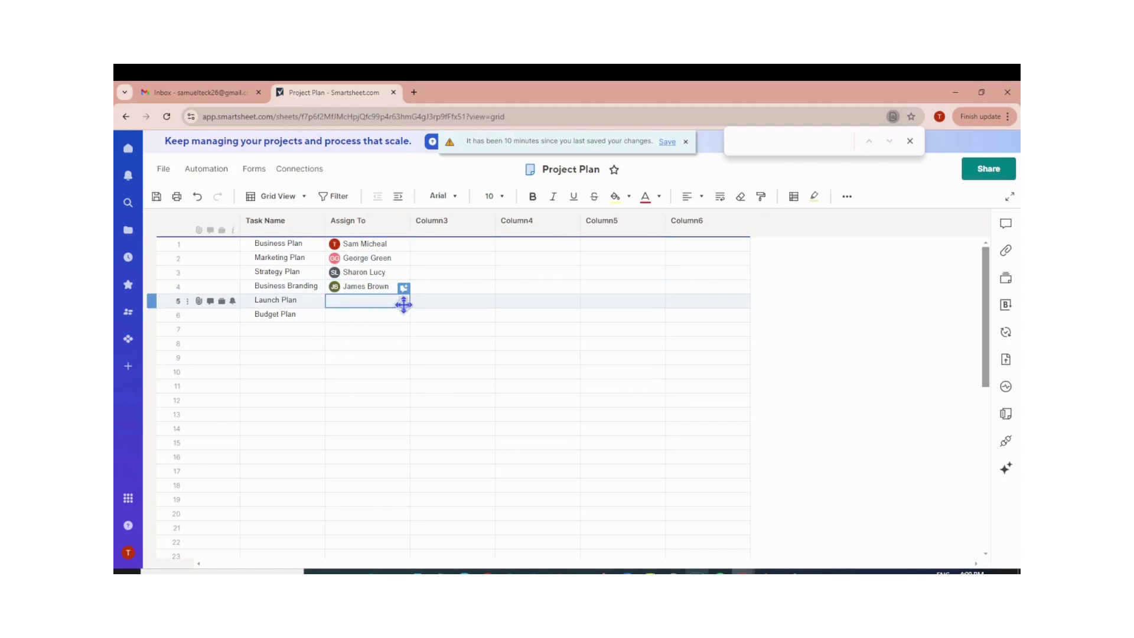
click(403, 301)
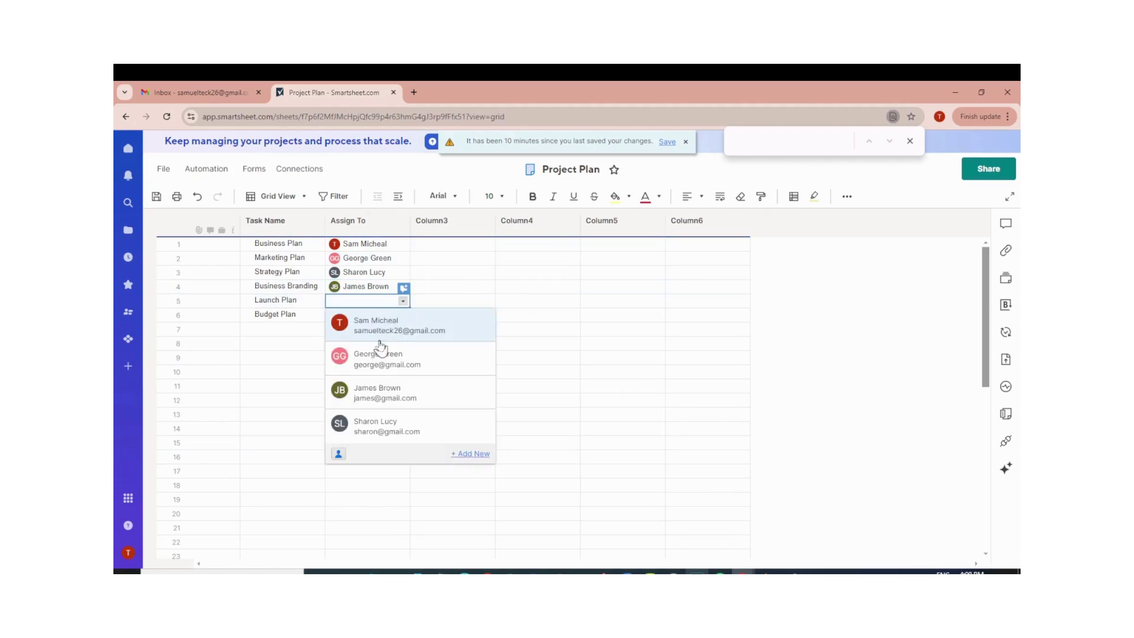
click(379, 331)
Assign Budget Plan to a new contact added by e-mail address.
click(359, 314)
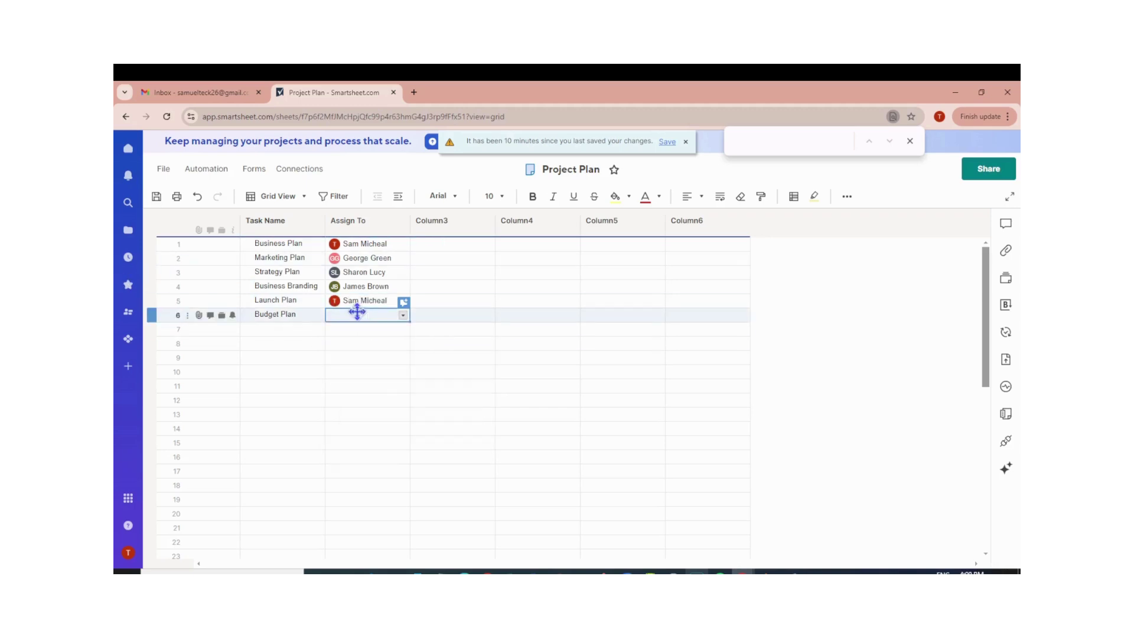
click(402, 316)
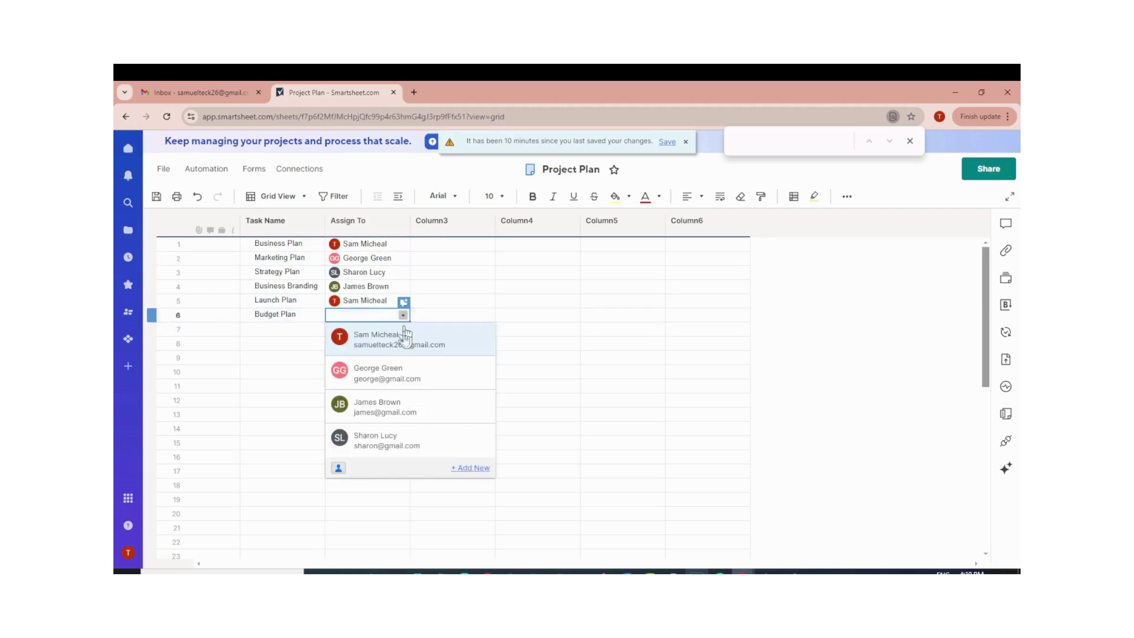
click(476, 468)
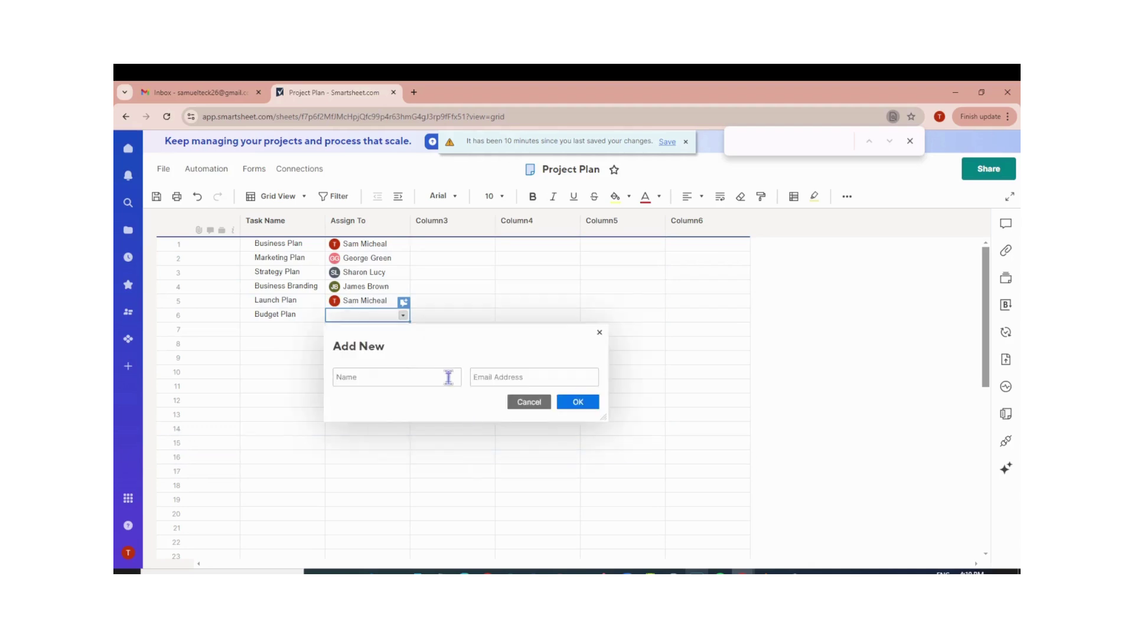
click(578, 402)
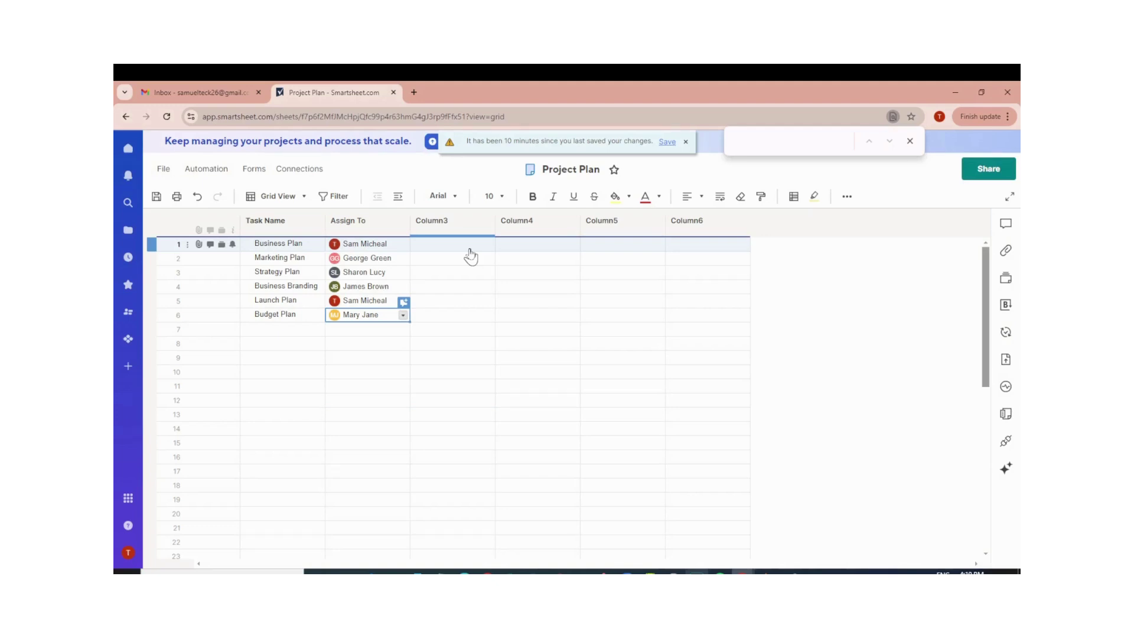
click(487, 221)
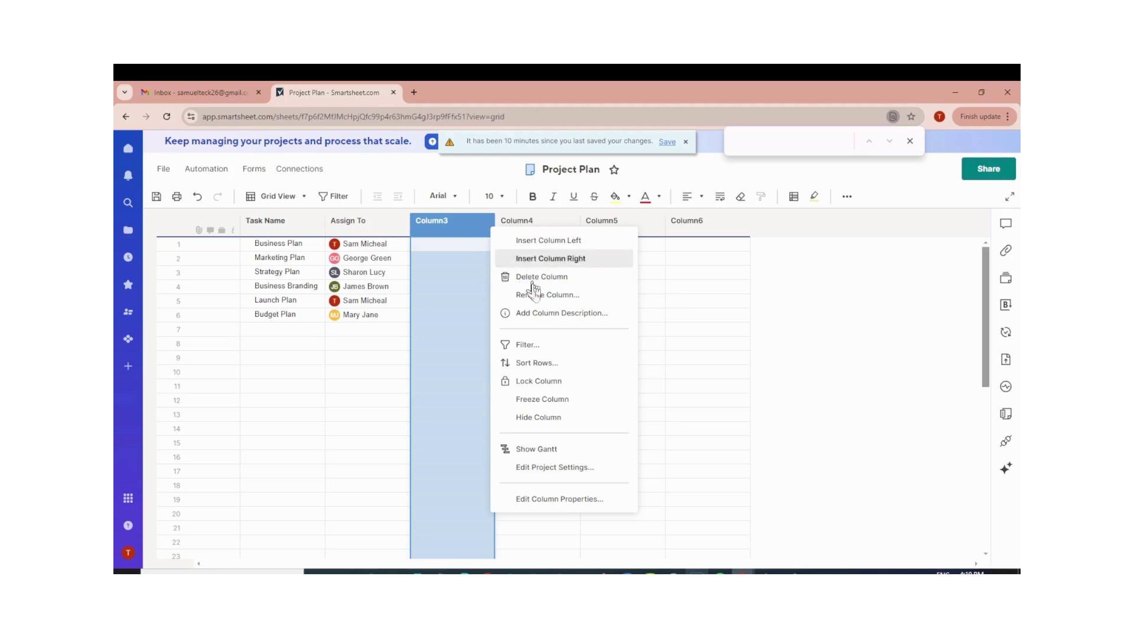
Rename Column3 to Status as a Symbols column using red/yellow/green/blue, restricted to symbol values.
click(543, 499)
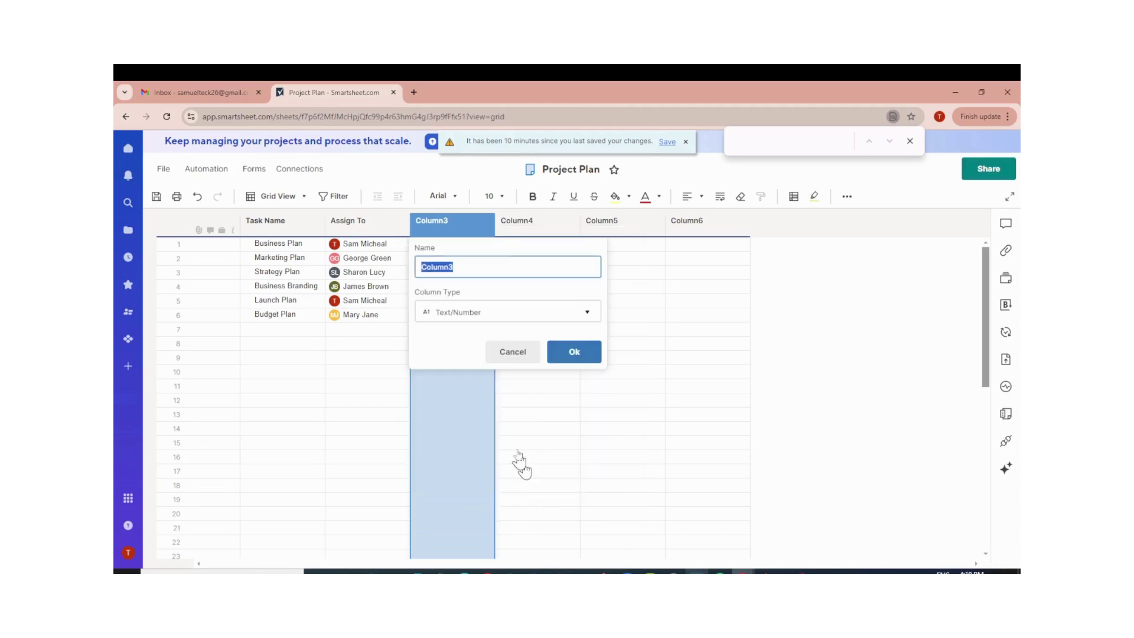
click(506, 266)
key(BackSpace)
key(BackSpace)
key(BackSpace)
key(BackSpace)
key(BackSpace)
key(BackSpace)
text(Stat)
click(519, 313)
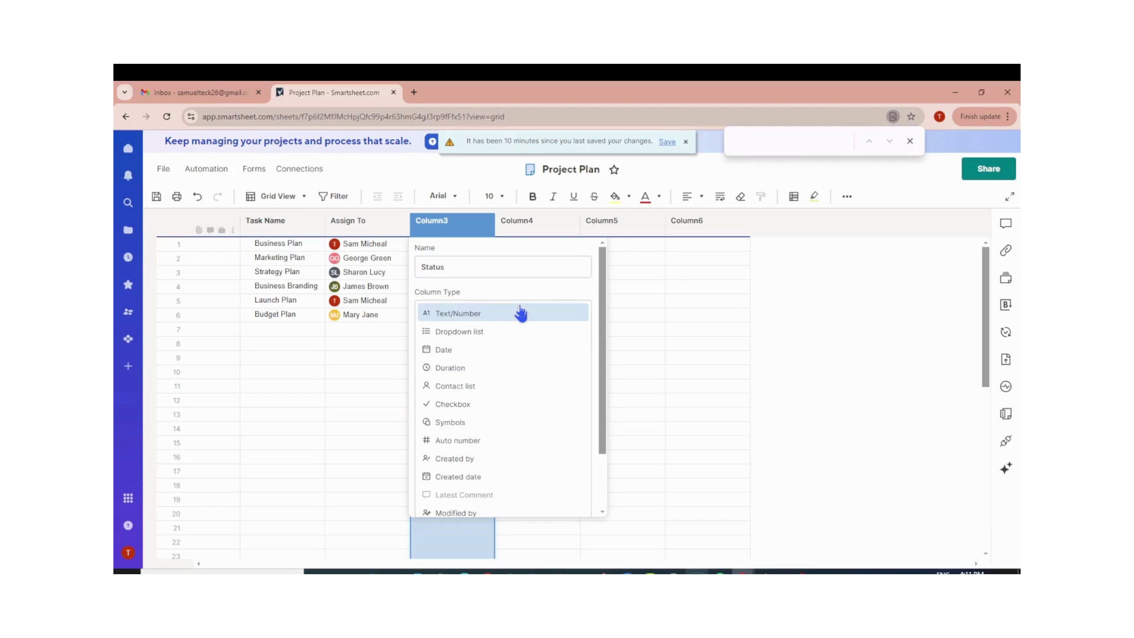
click(472, 424)
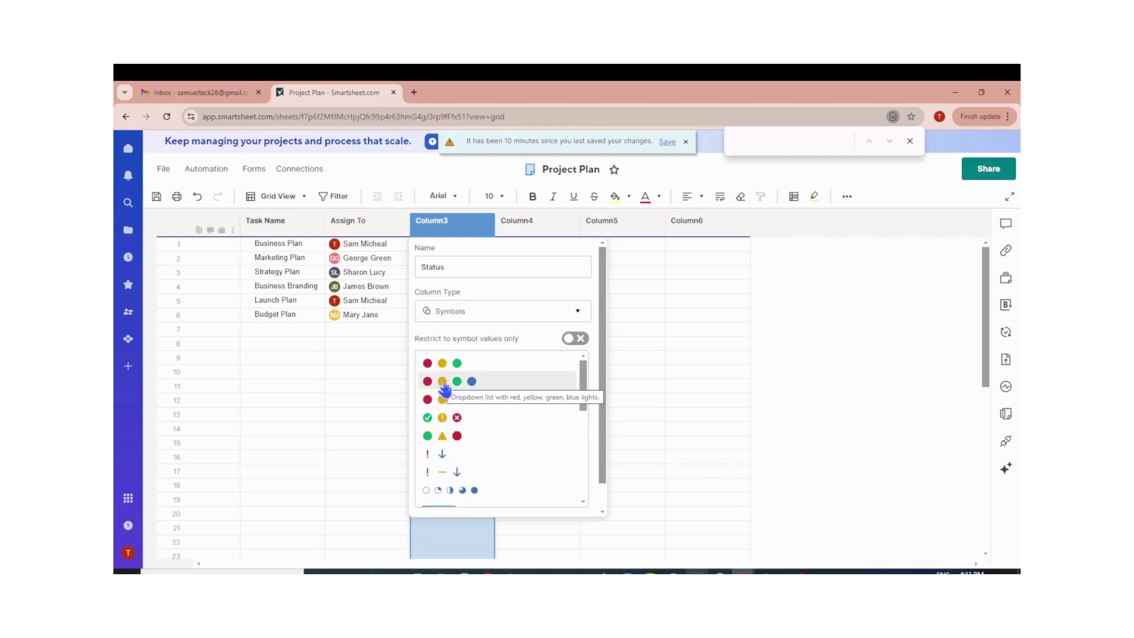
click(467, 385)
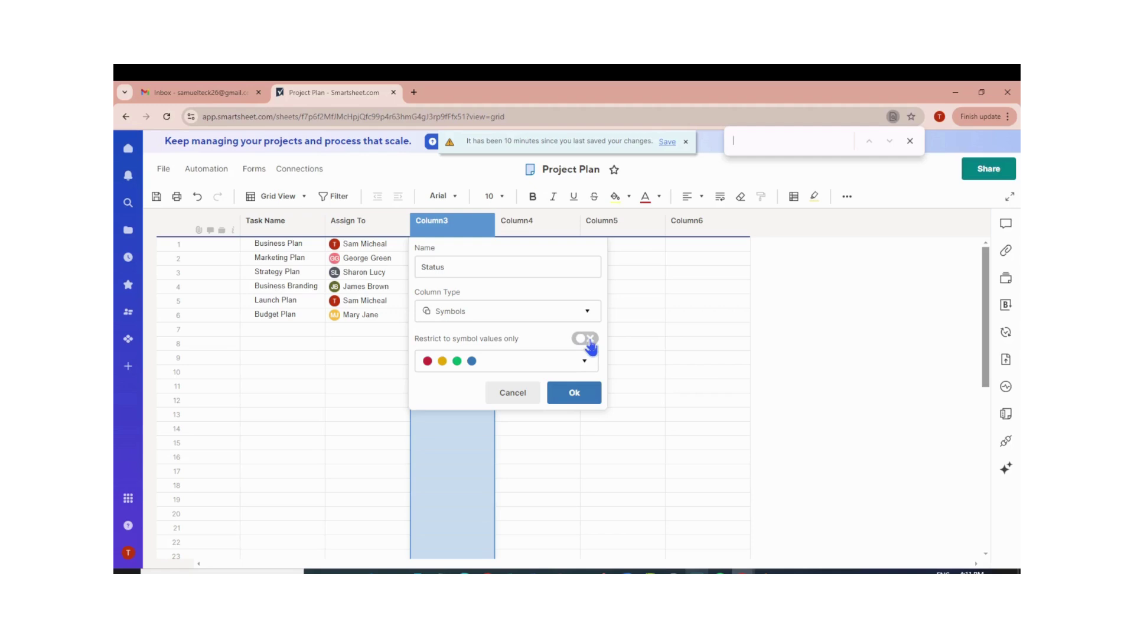
click(587, 340)
click(576, 393)
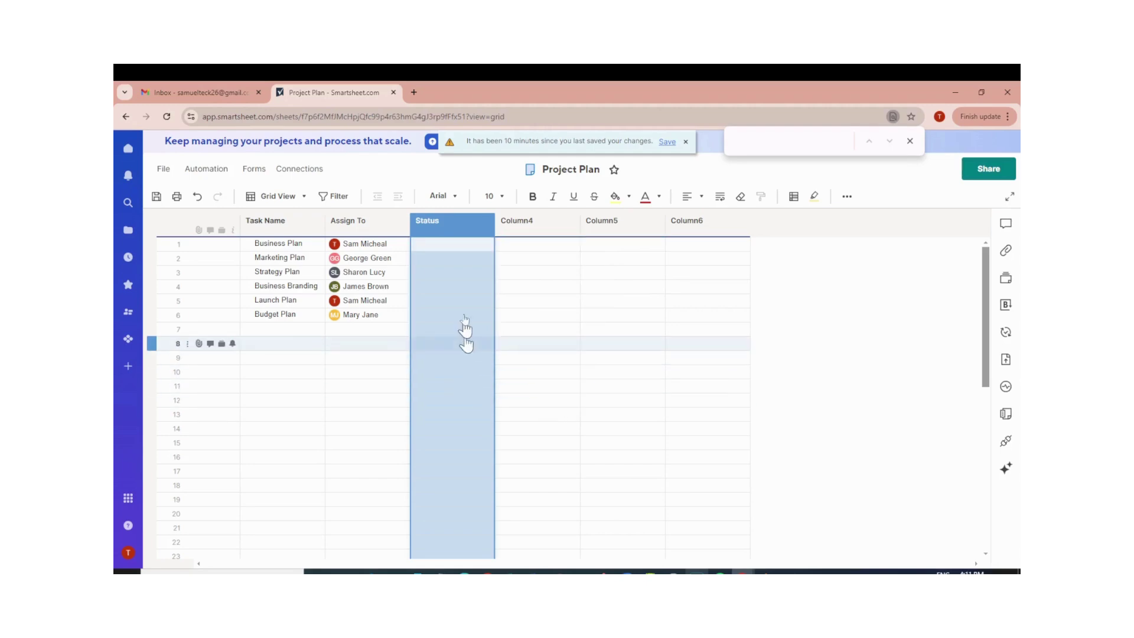
Set Status to Red for Business Plan, Yellow for Marketing Plan and Green for Strategy Plan.
click(479, 247)
click(487, 246)
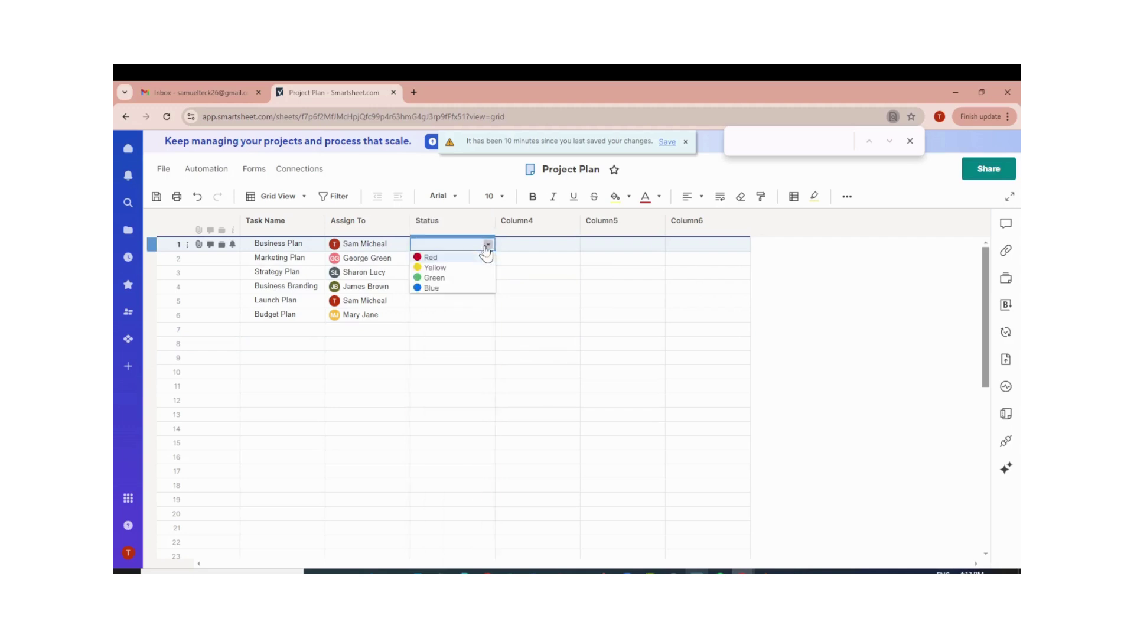
click(459, 259)
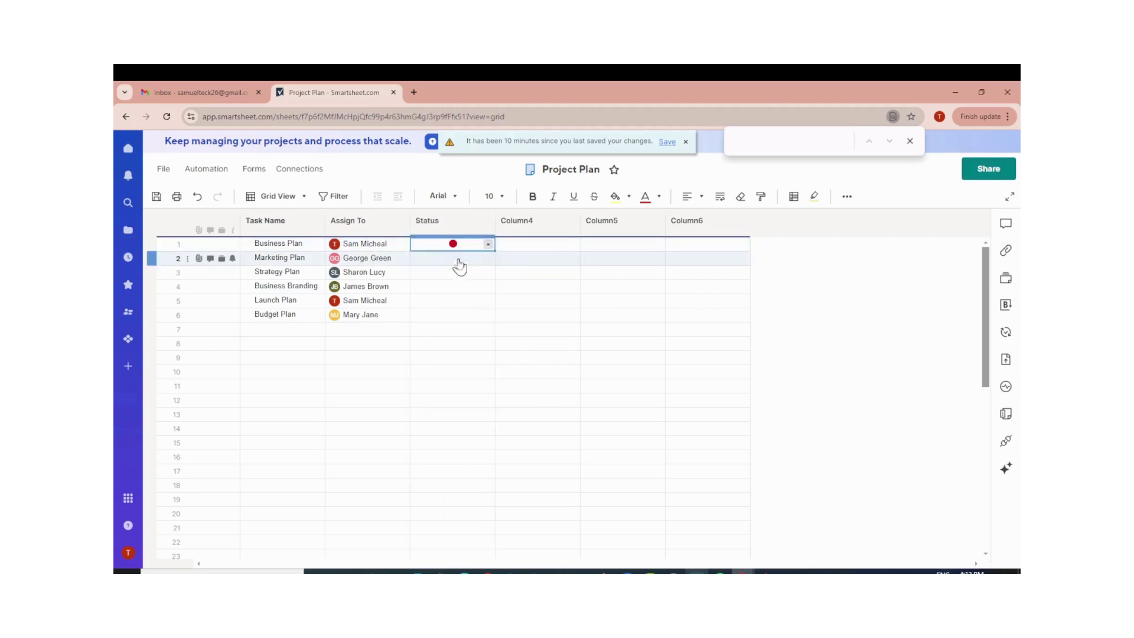
click(482, 260)
click(488, 259)
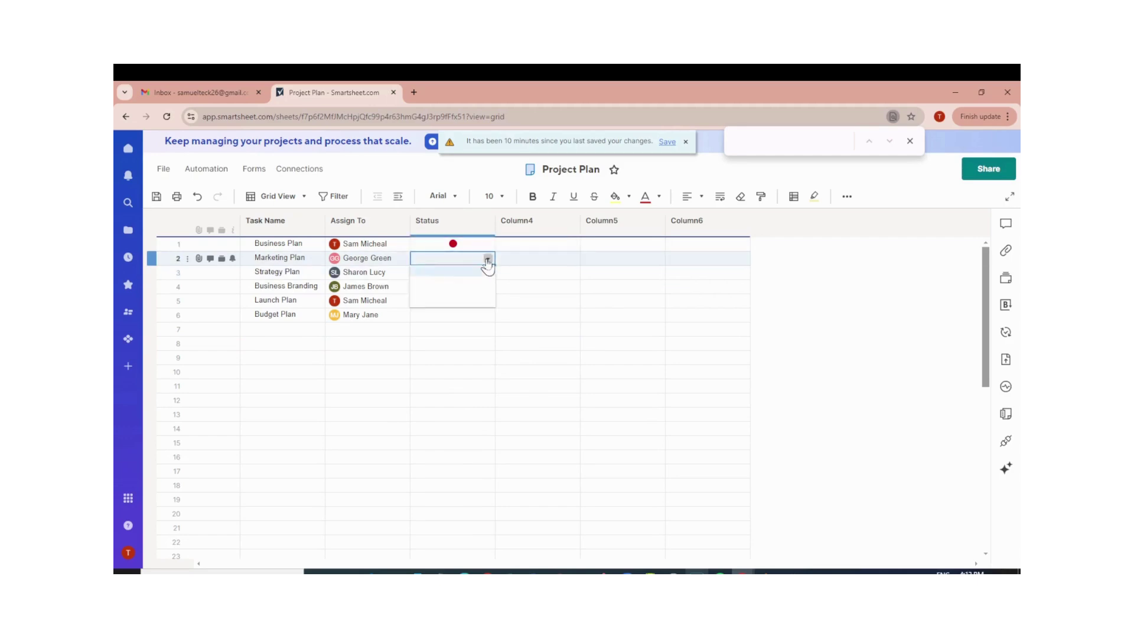
click(471, 281)
click(475, 275)
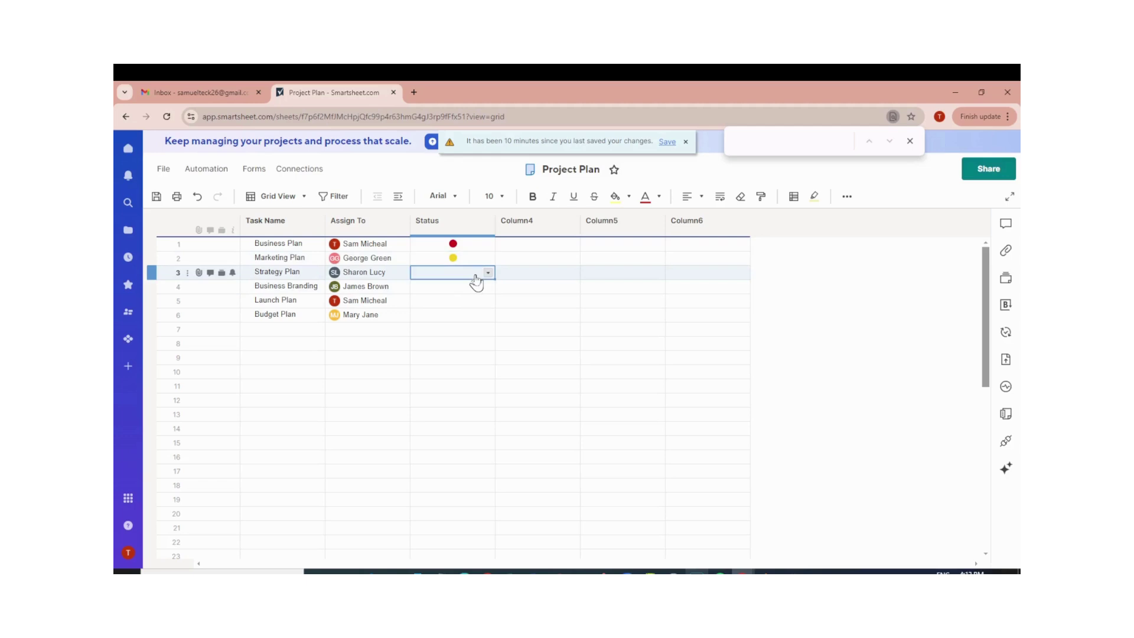
click(488, 273)
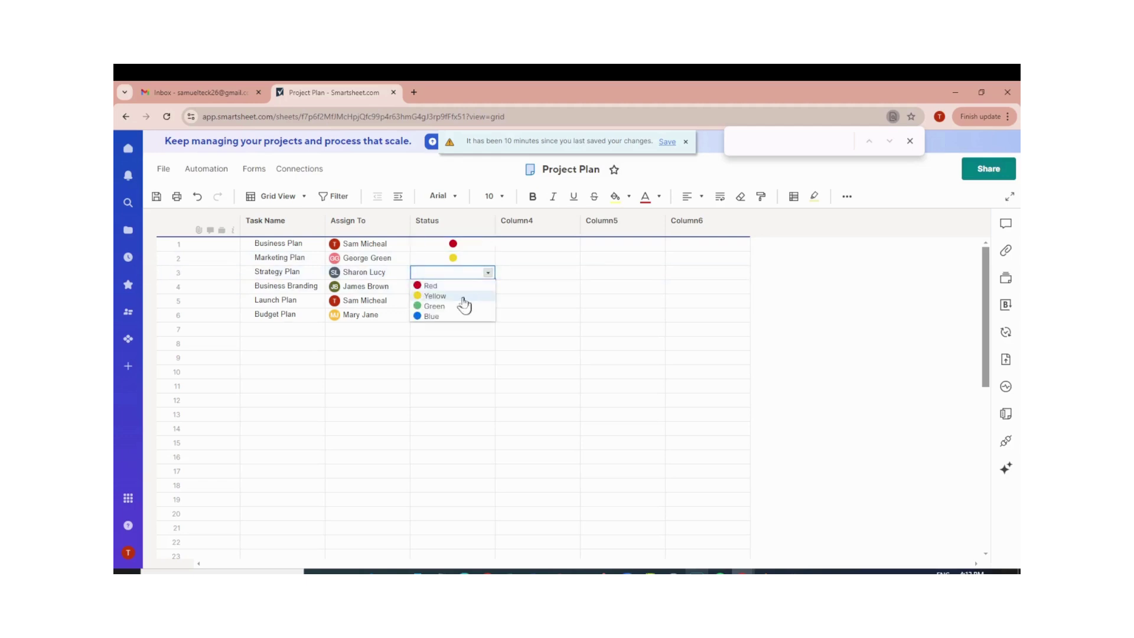
click(450, 306)
Set Status to Blue for Business Branding, Red for Launch Plan and Green for Budget Plan.
click(479, 288)
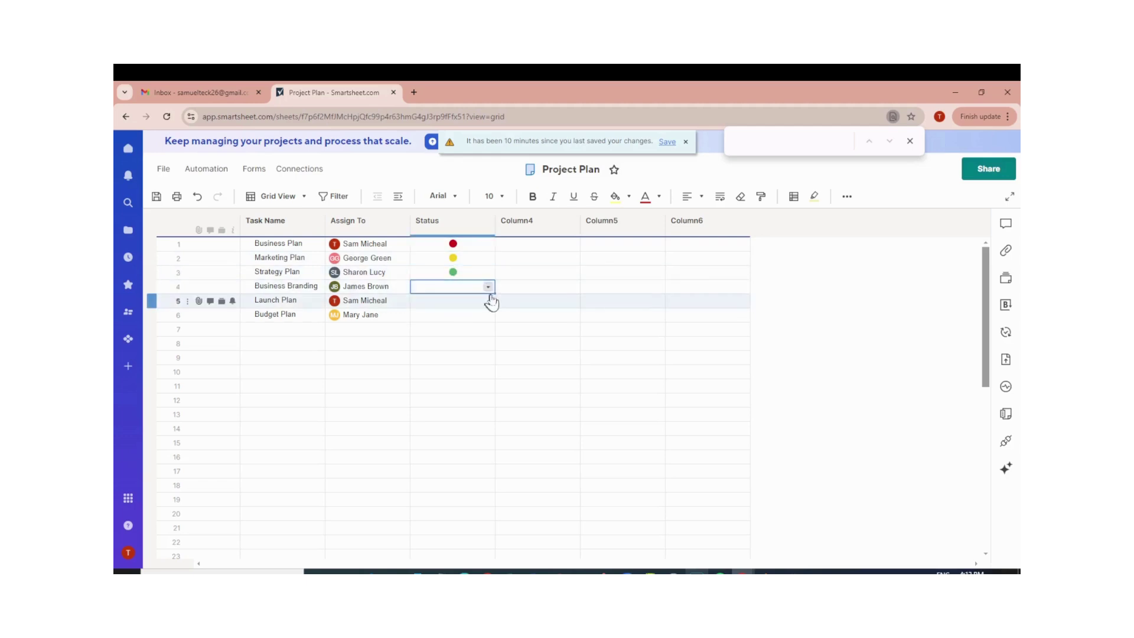
click(488, 287)
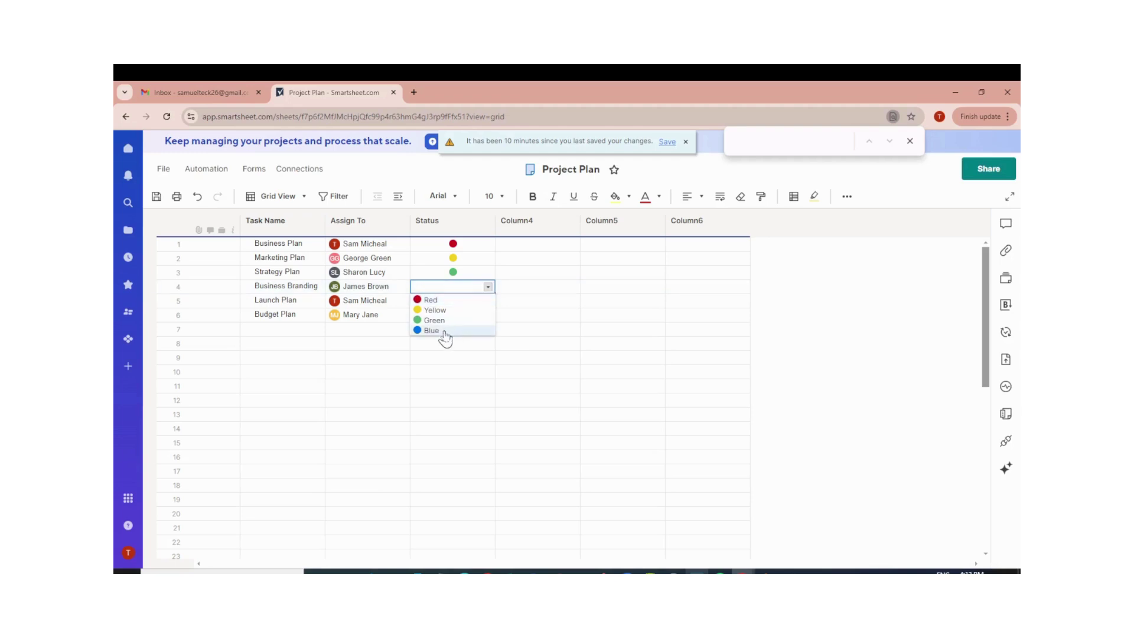
click(449, 330)
click(489, 305)
click(490, 302)
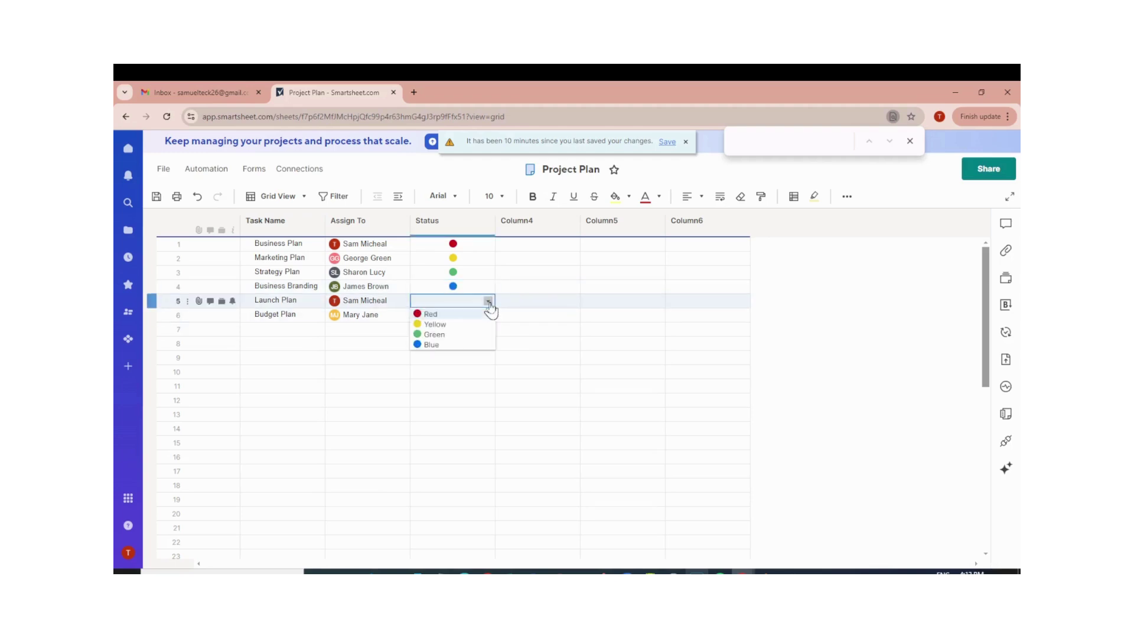
click(450, 314)
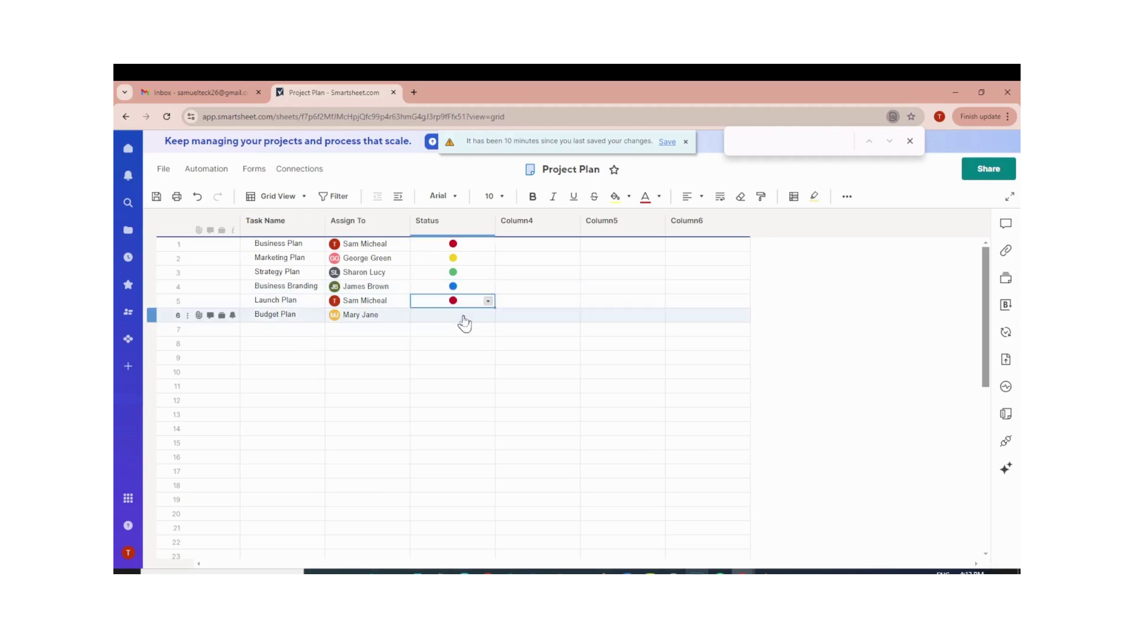
click(464, 320)
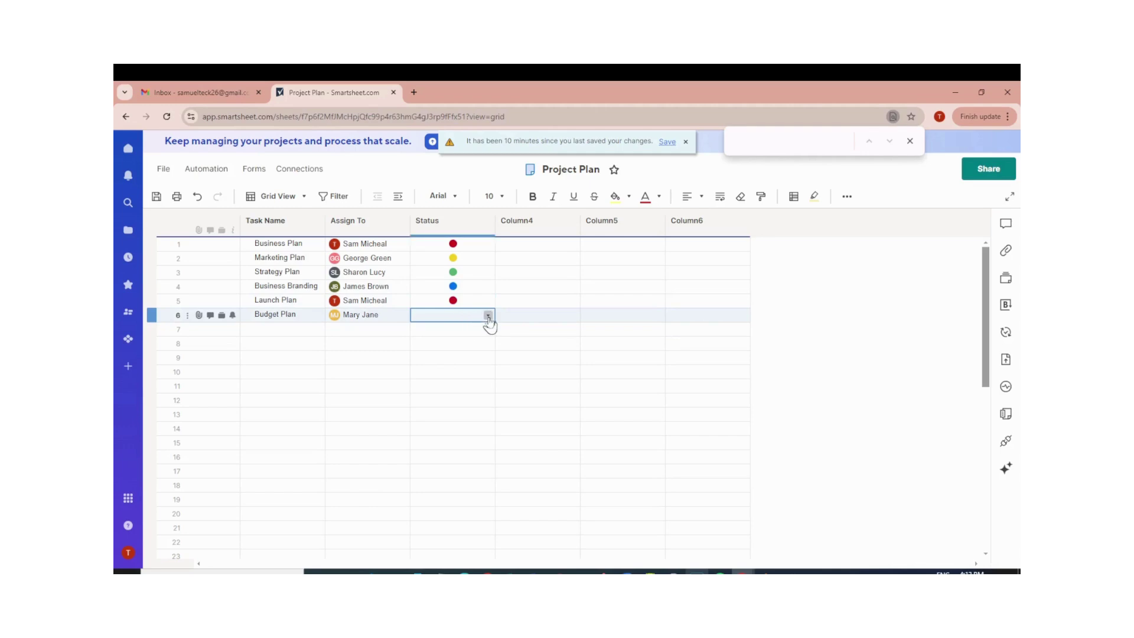
click(488, 316)
click(463, 349)
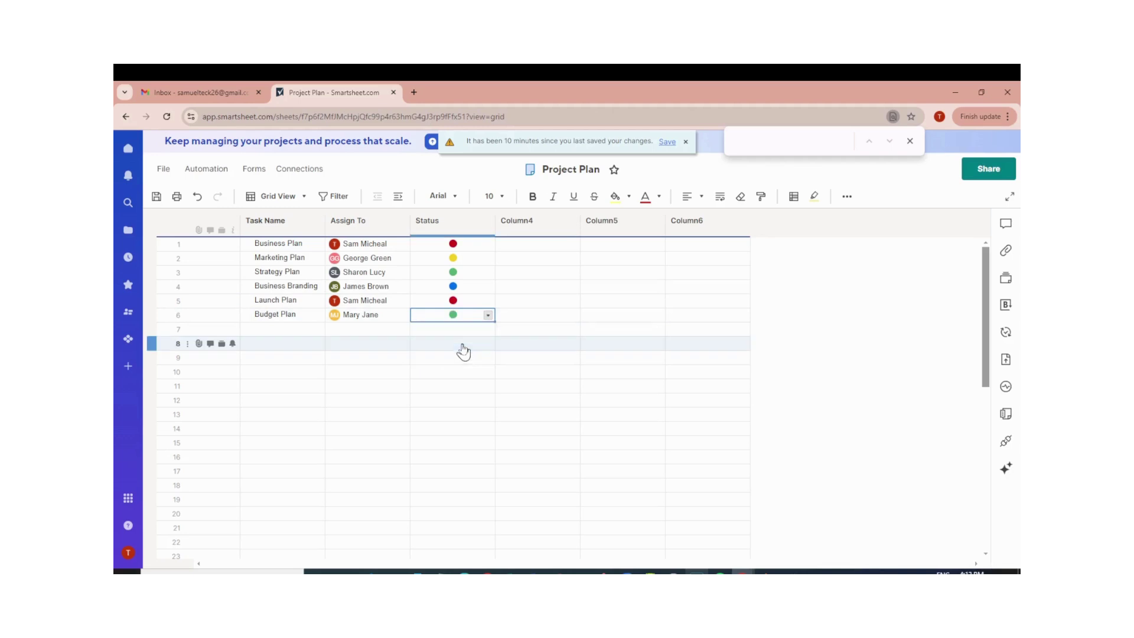
click(568, 228)
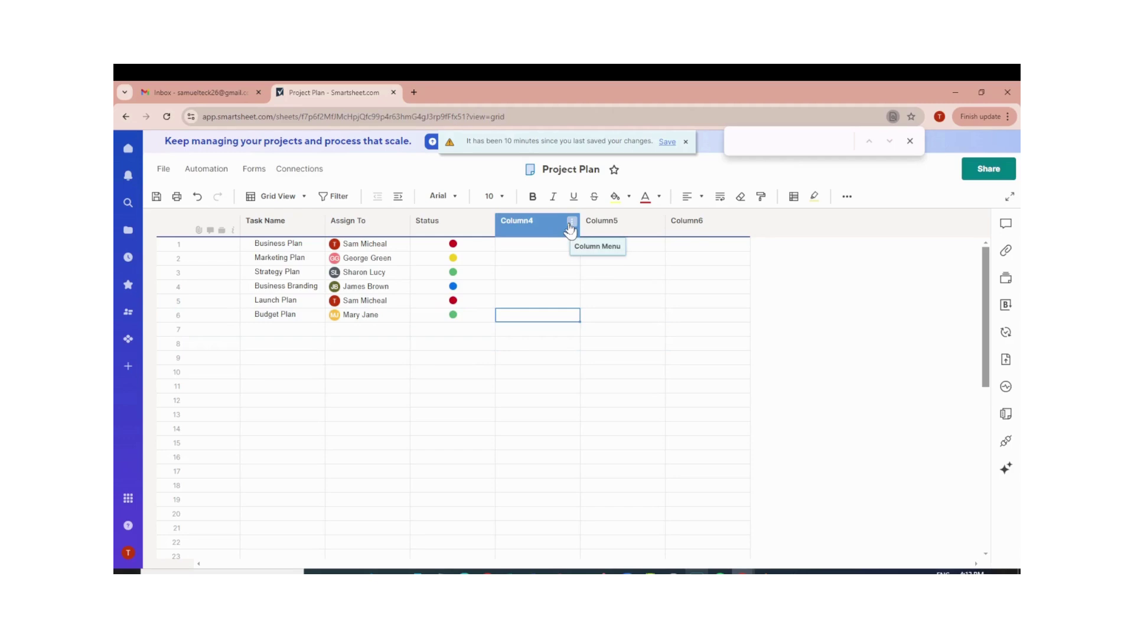
Rename Column4 to Progress as a dropdown list of Complete, On-Hold, Not Started and In-Progress.
click(571, 222)
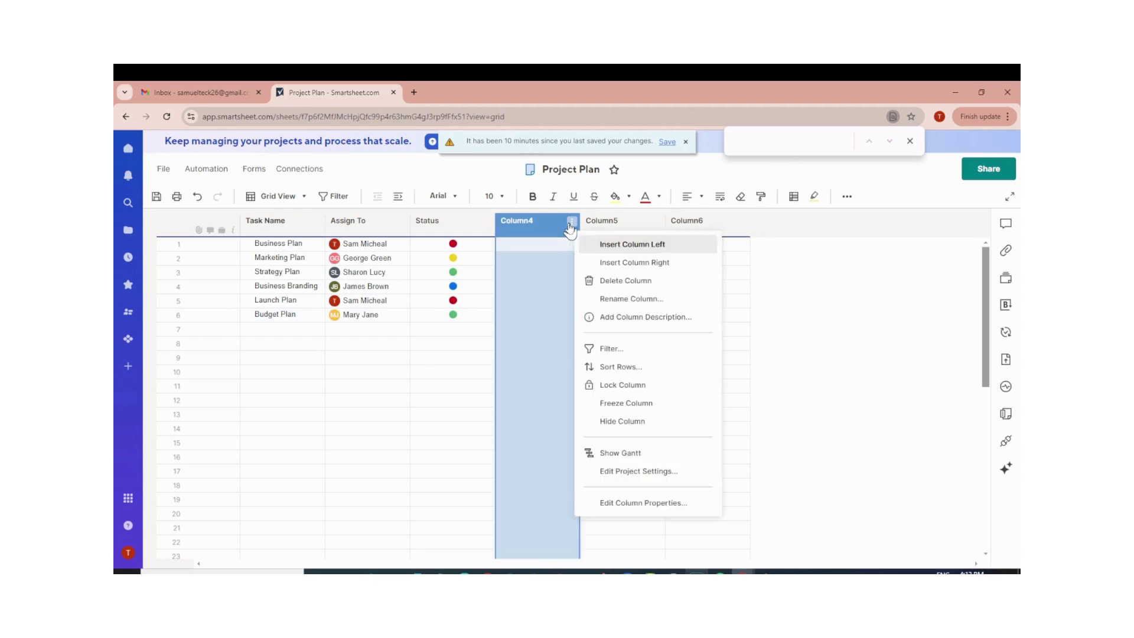
click(619, 299)
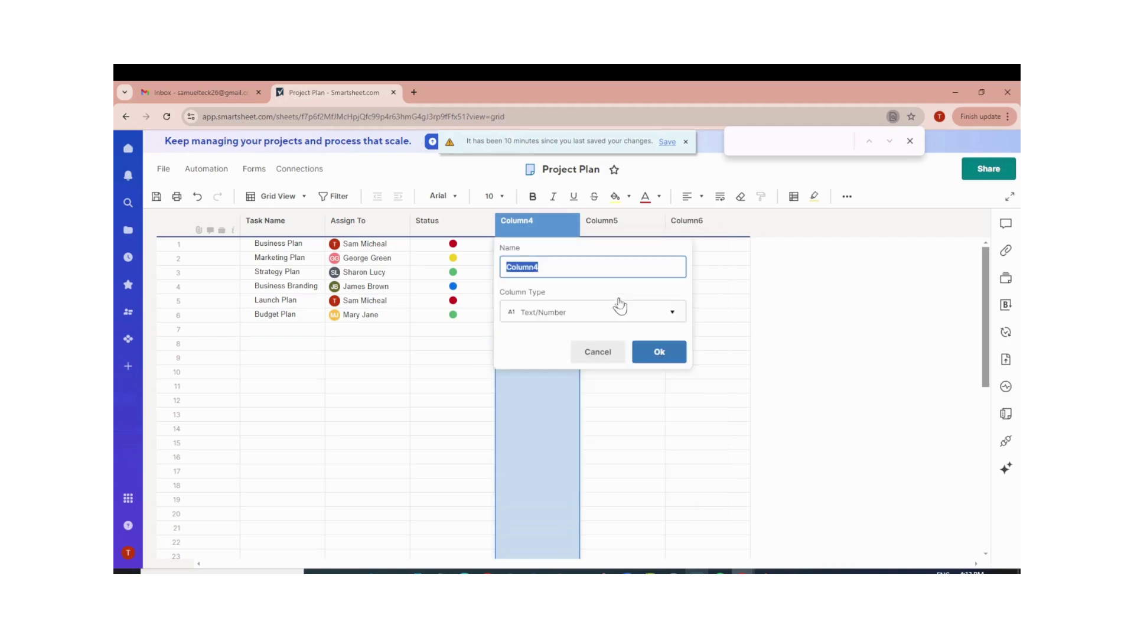
text(Progress)
click(624, 316)
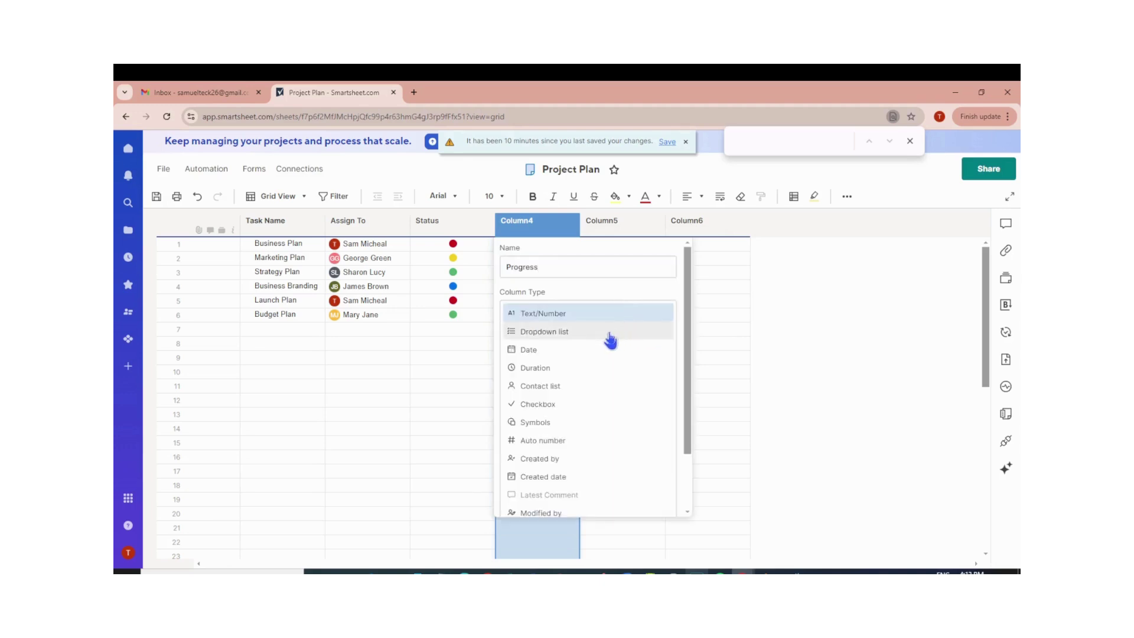
click(608, 336)
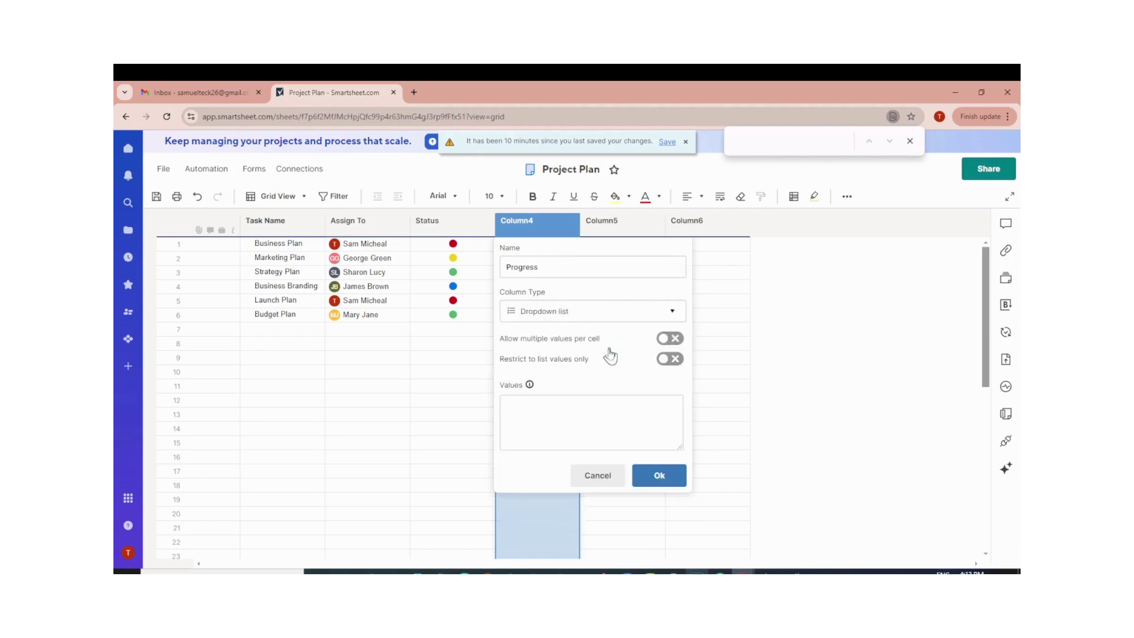
click(583, 418)
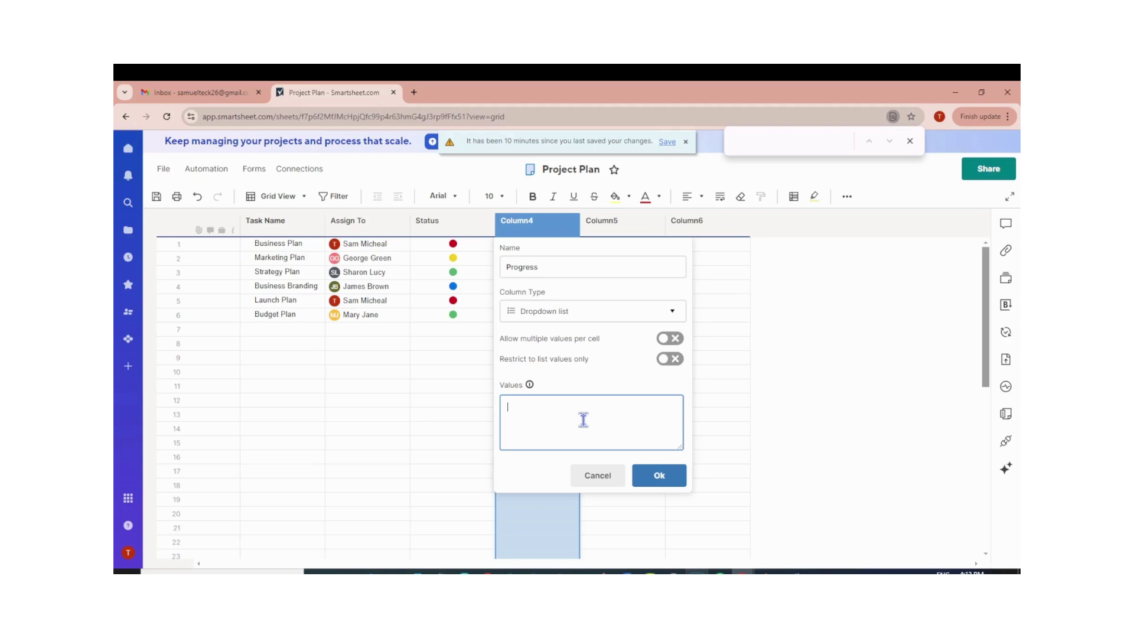
text(Complete )
text(On-H)
text(old )
text(Not St)
text(arted)
key(Return)
text(In-Progress)
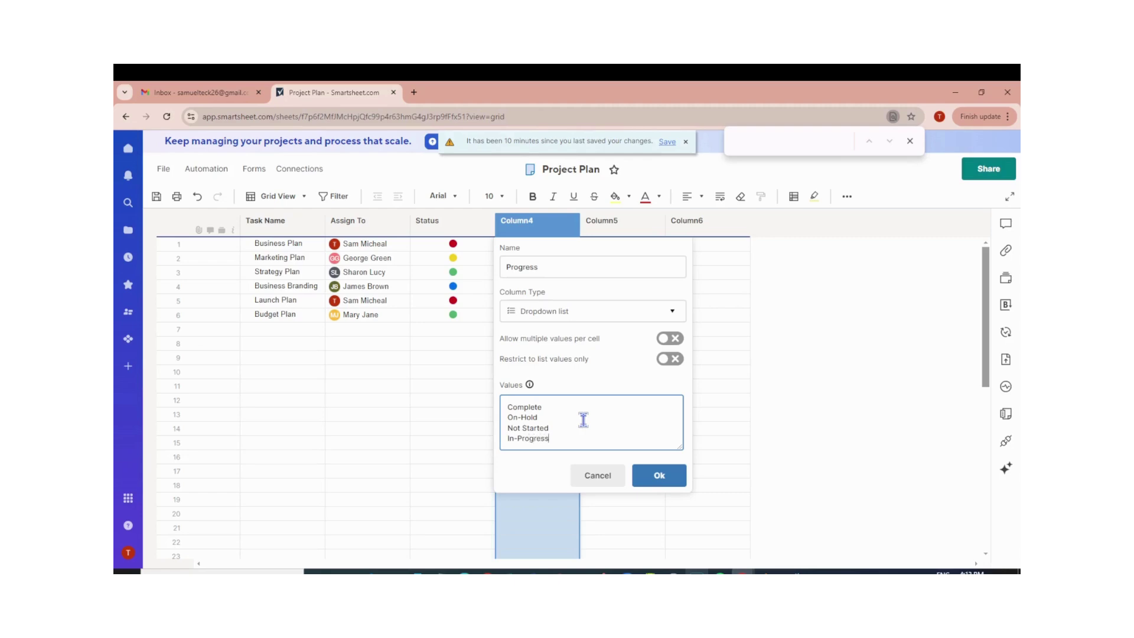
click(664, 478)
click(664, 477)
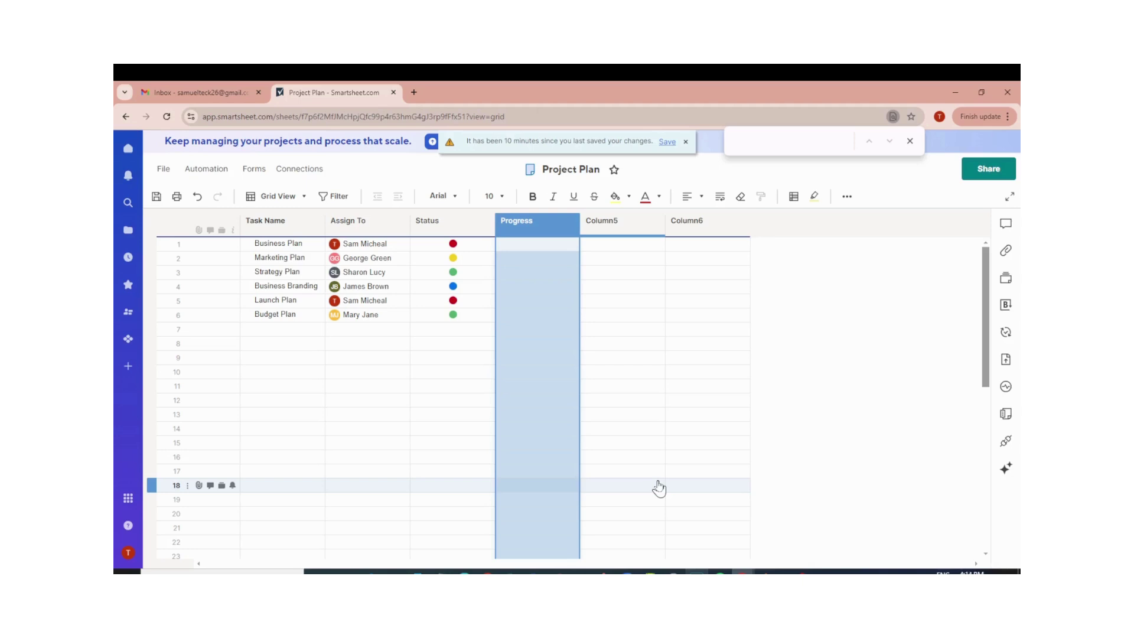
Set Progress to On-Hold for Business Plan, Not Started for Marketing Plan, In-Progress for Strategy Plan.
click(570, 243)
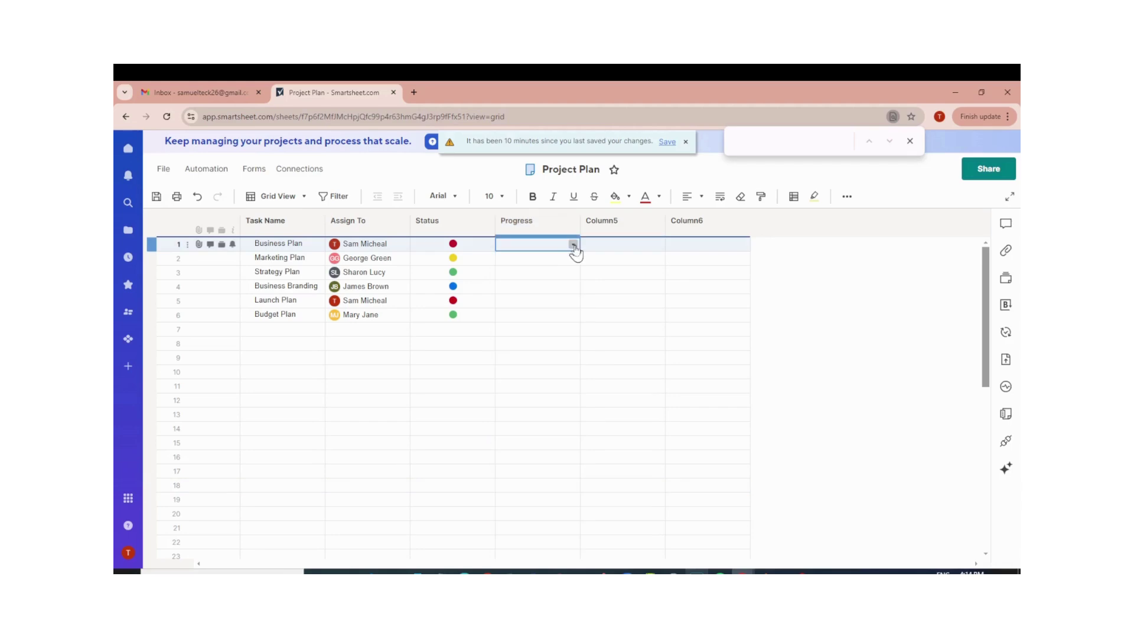
click(573, 245)
click(530, 280)
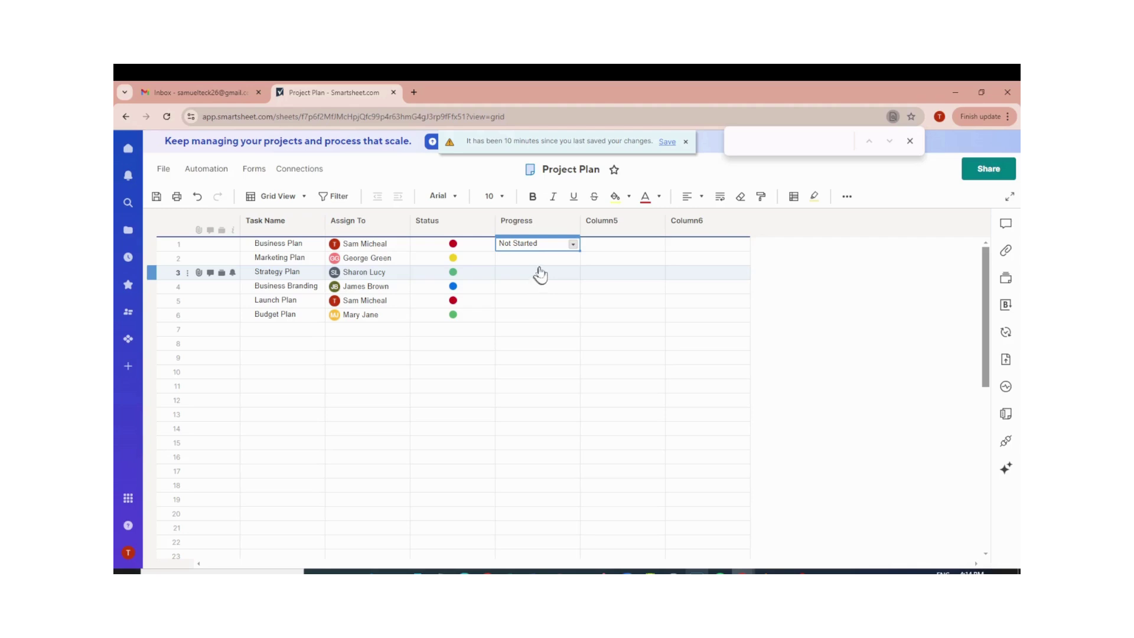
click(573, 244)
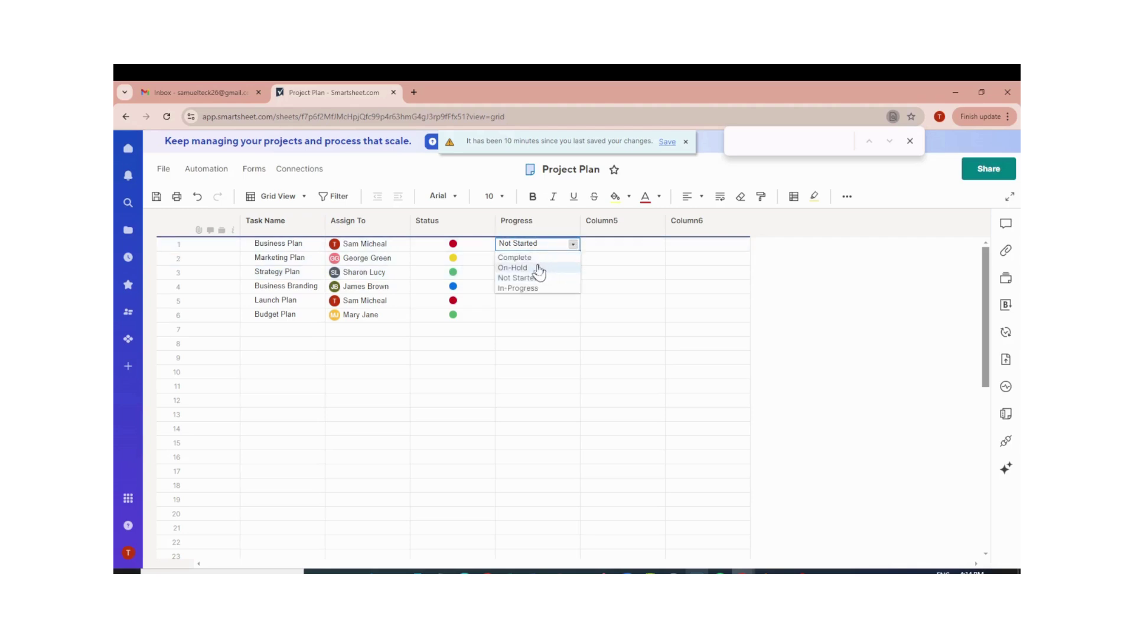
click(538, 267)
click(568, 260)
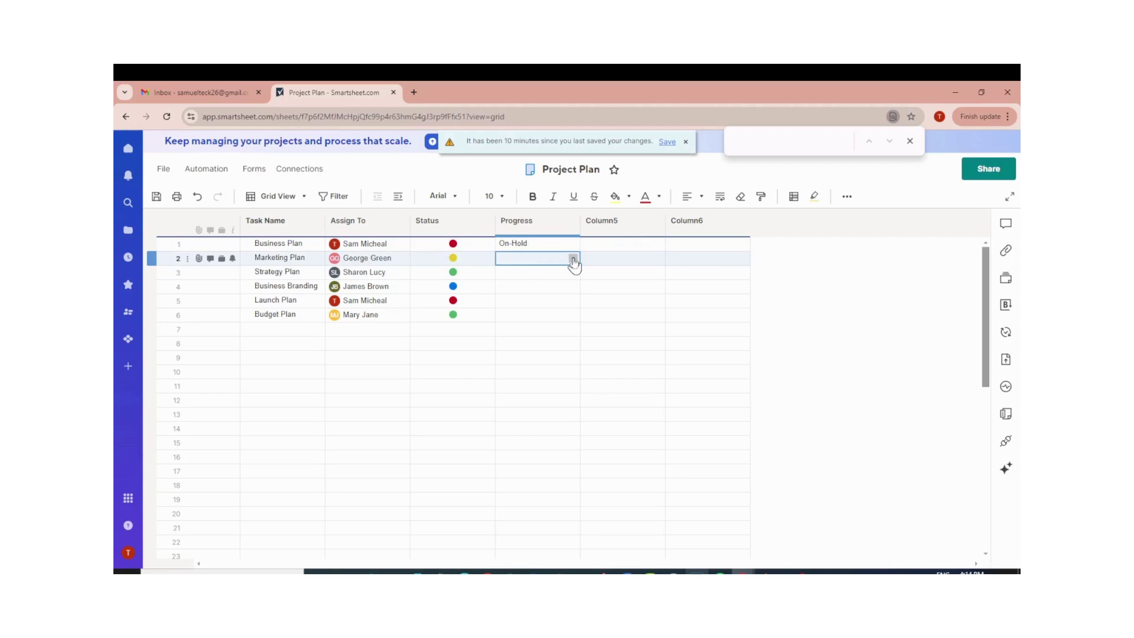
click(572, 260)
click(525, 292)
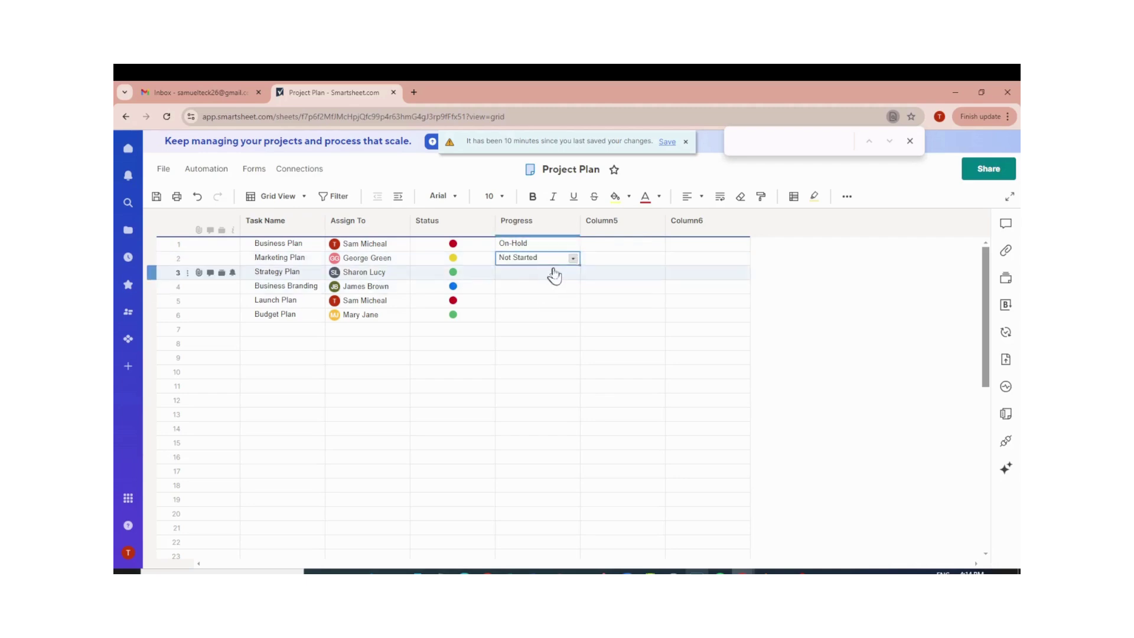
click(561, 272)
click(573, 274)
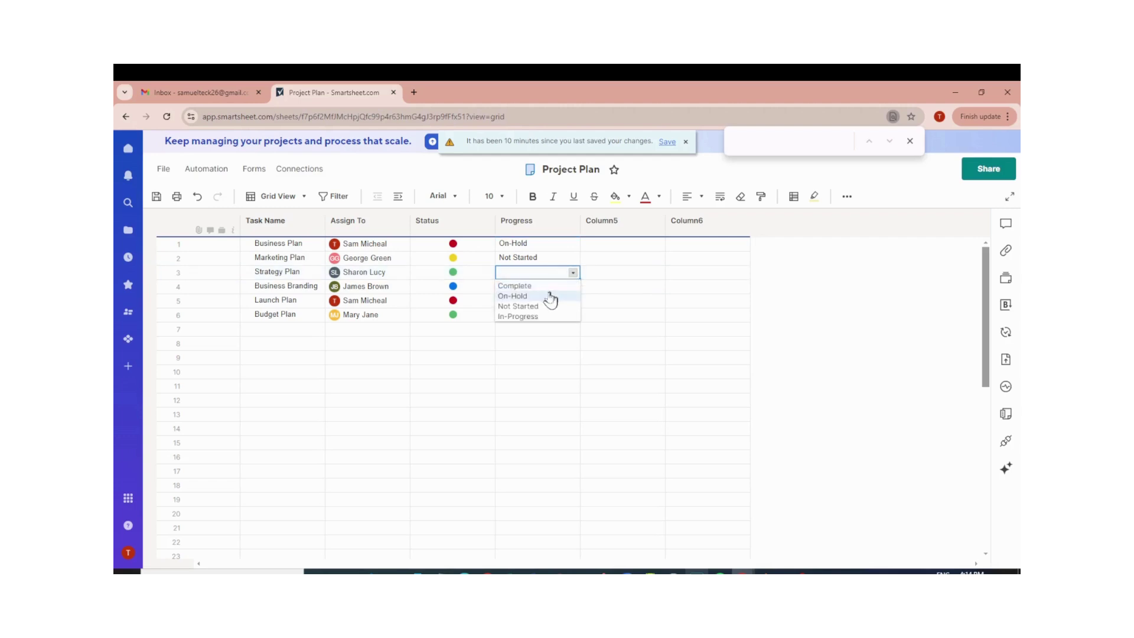
click(527, 317)
Set Progress to Complete for Business Branding, On-Hold for Launch Plan, In-Progress for Budget Plan.
click(546, 290)
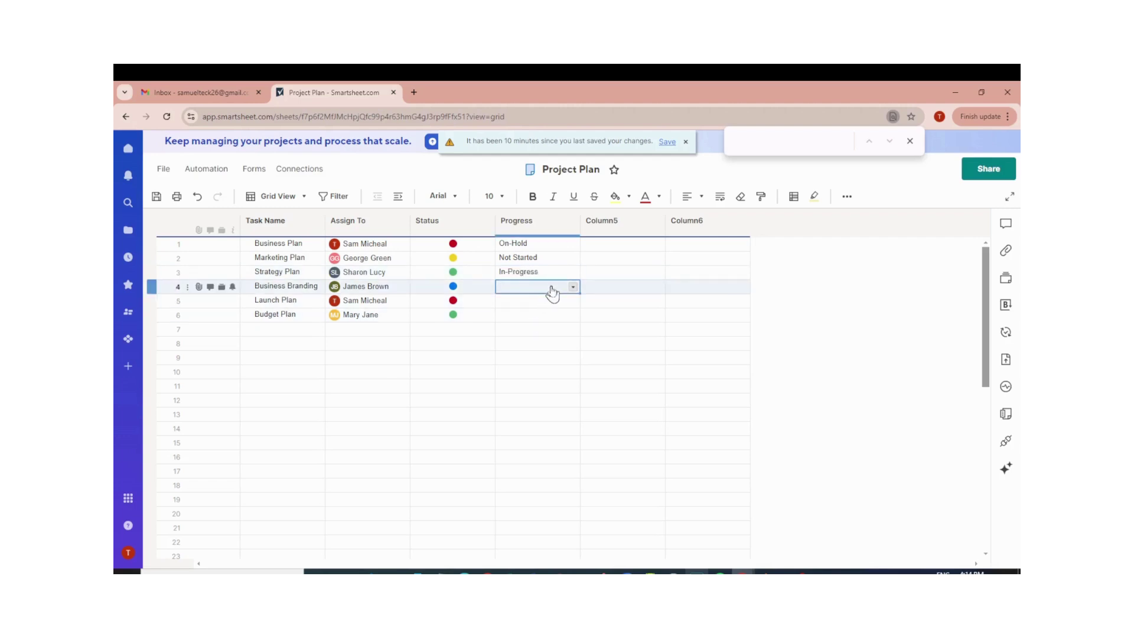
click(572, 287)
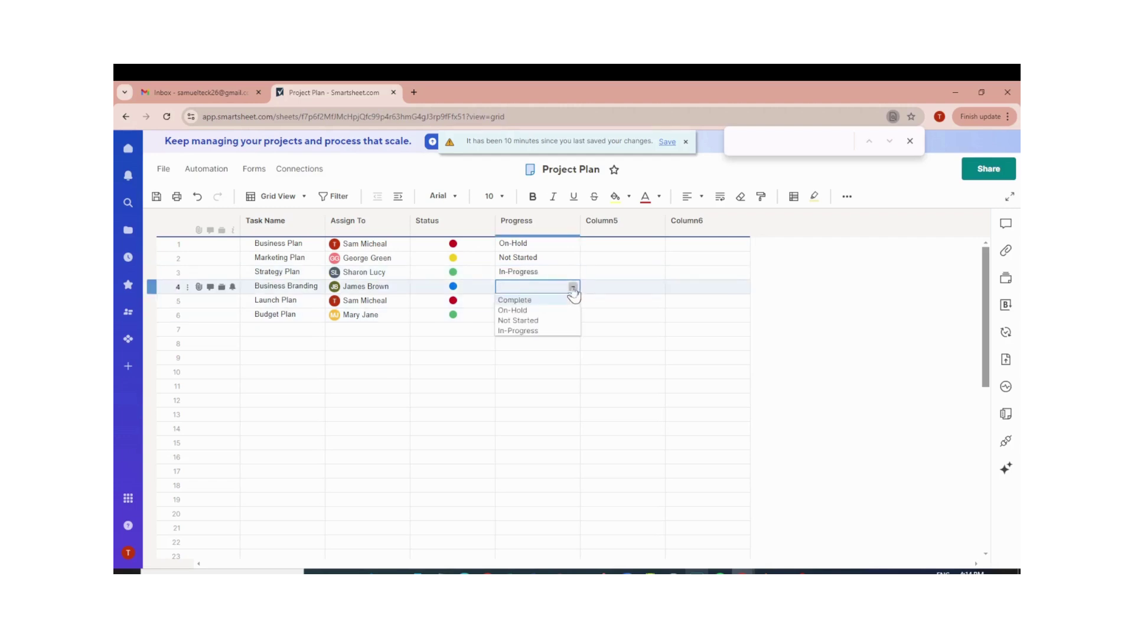
click(527, 300)
click(548, 302)
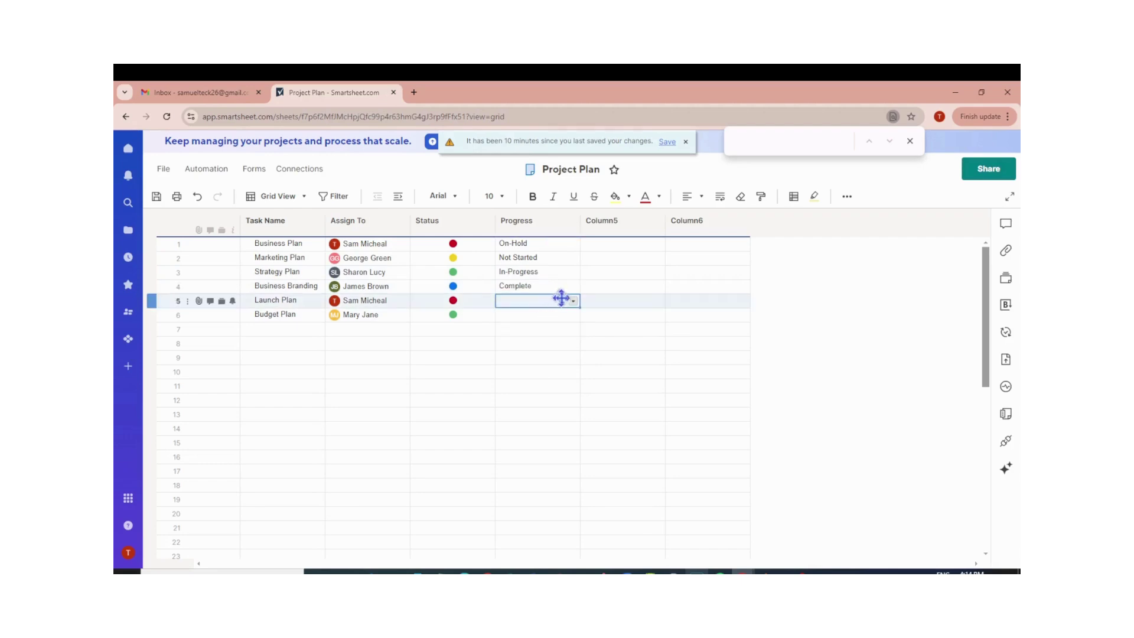
click(573, 300)
click(541, 325)
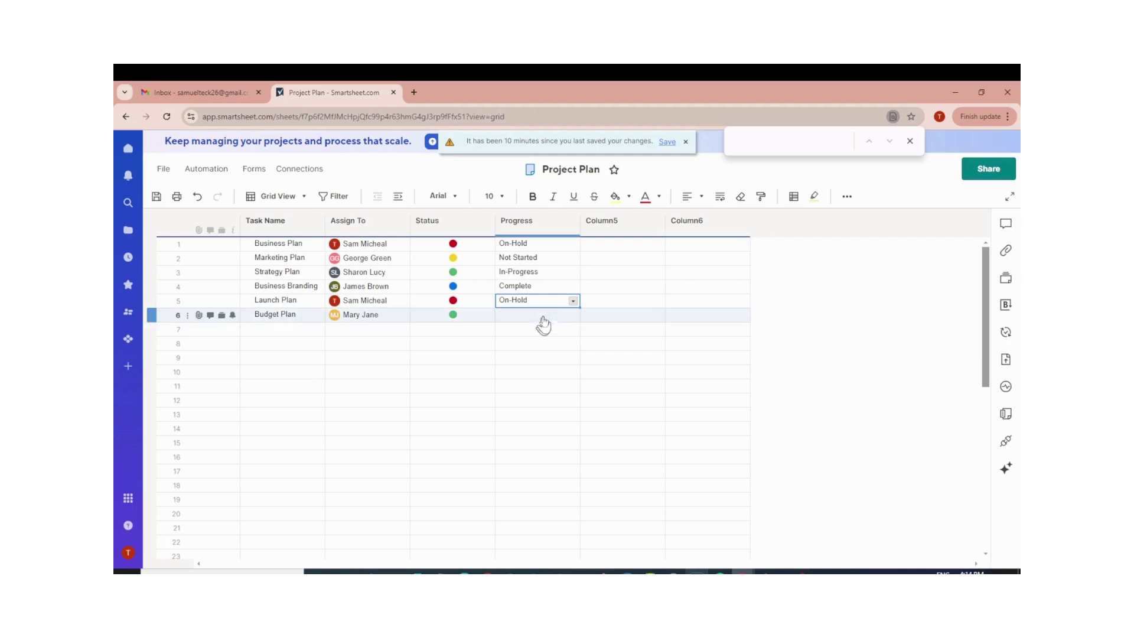
click(567, 317)
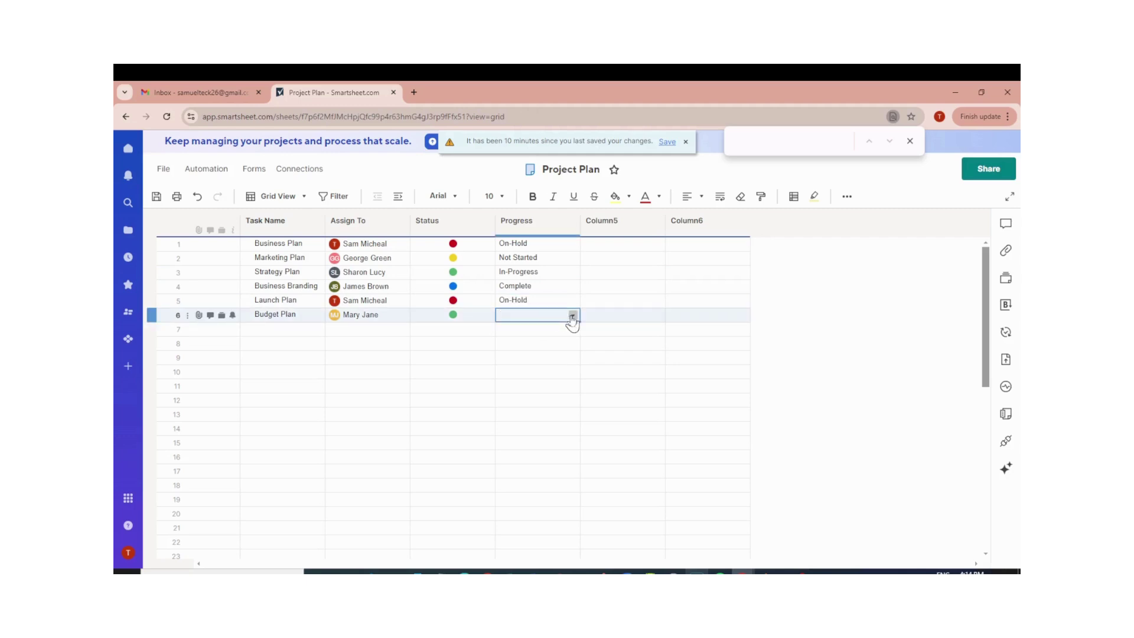
click(572, 317)
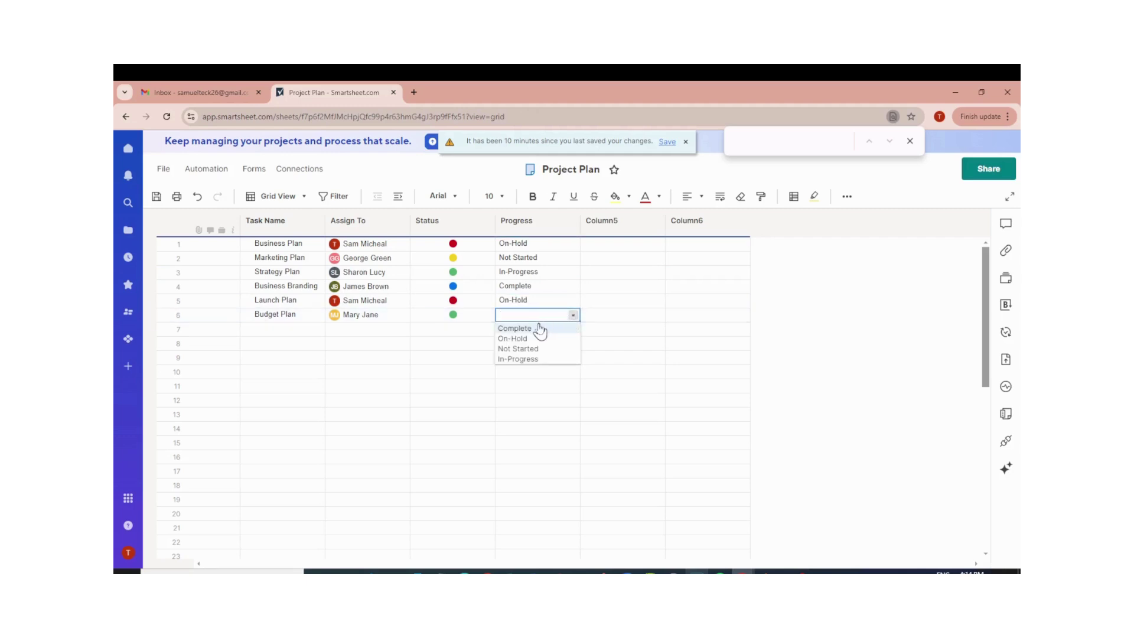
click(534, 358)
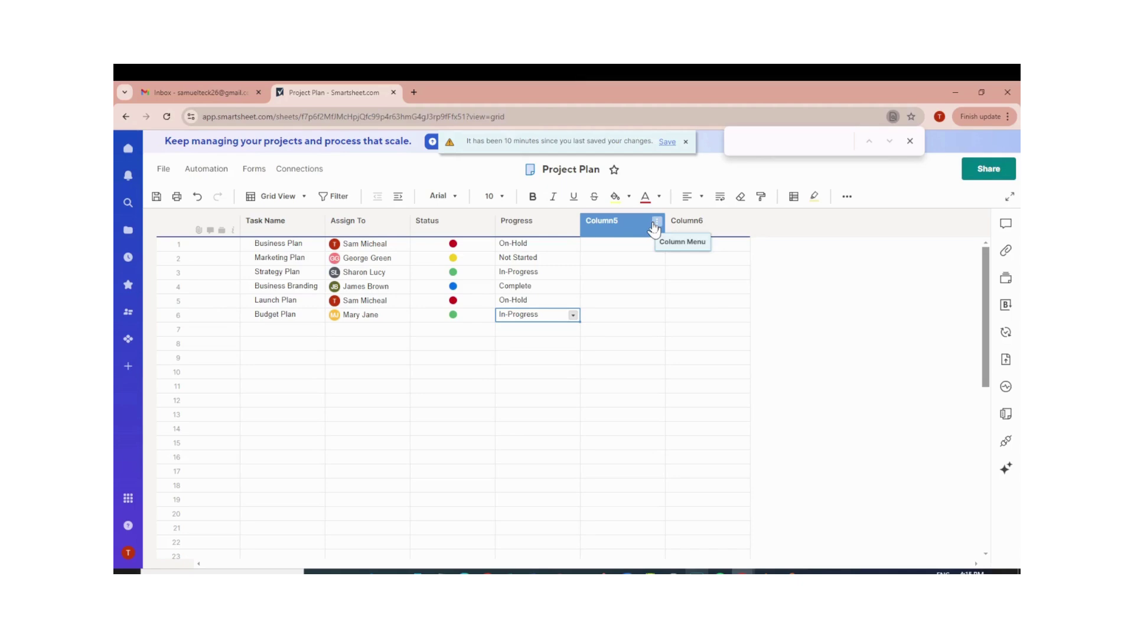
Rename Column5 to 'Start date' and make it a Date column.
click(655, 224)
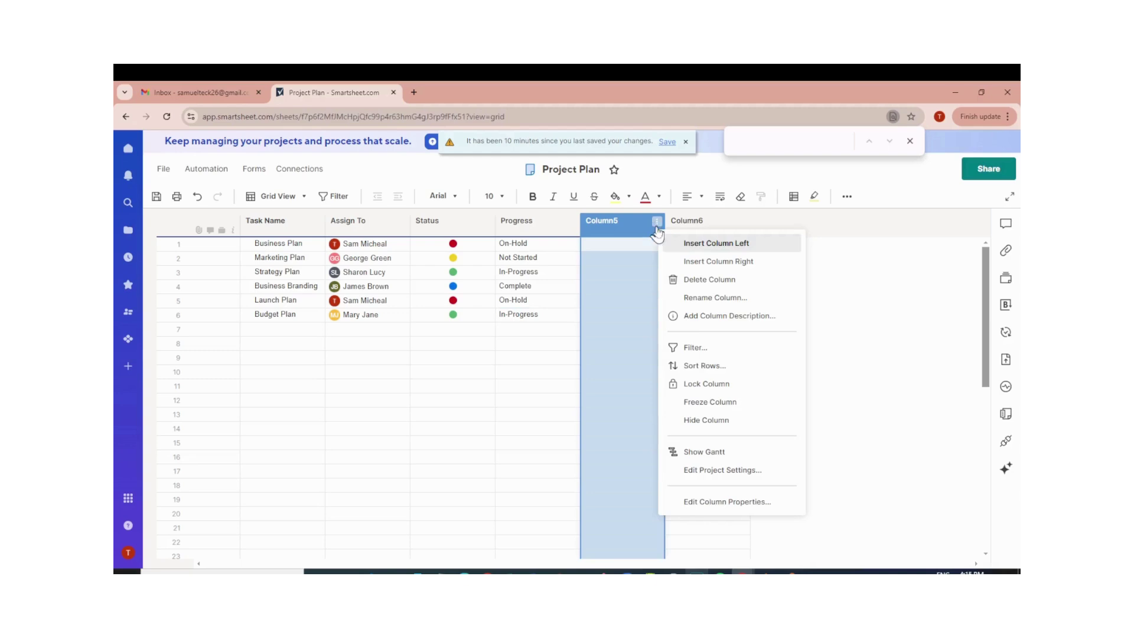
click(705, 298)
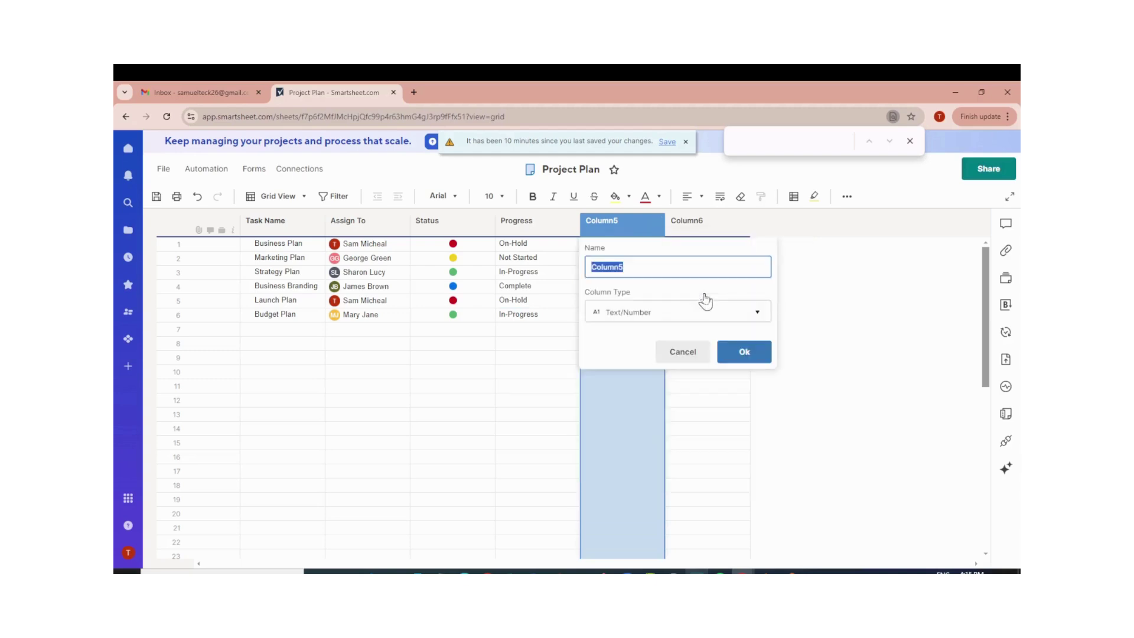
text(Start date)
click(705, 318)
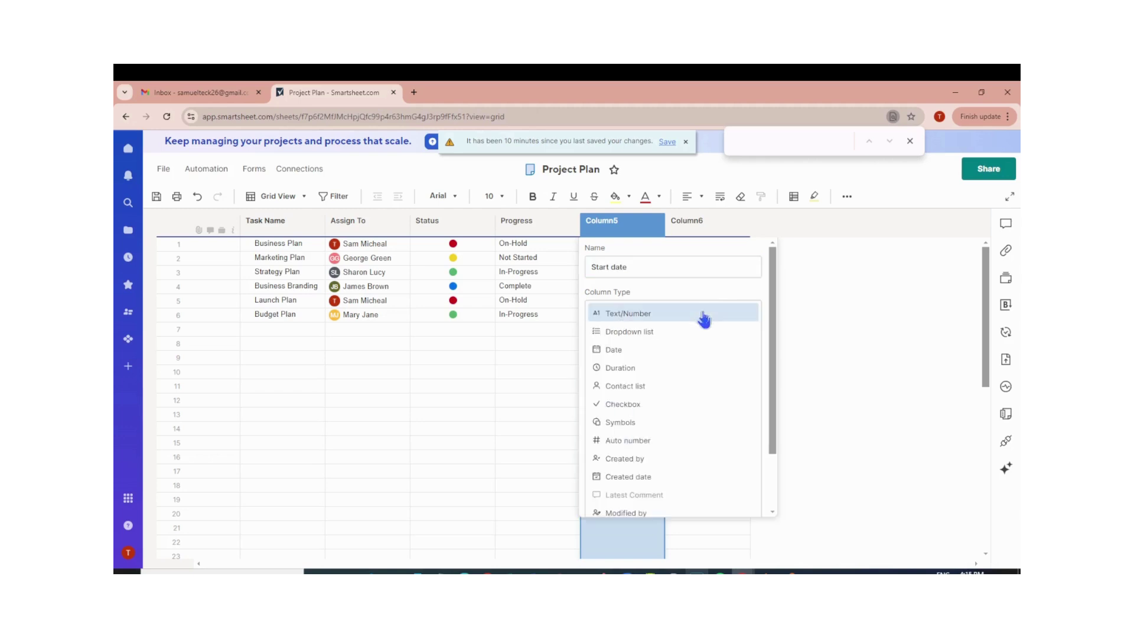
click(635, 353)
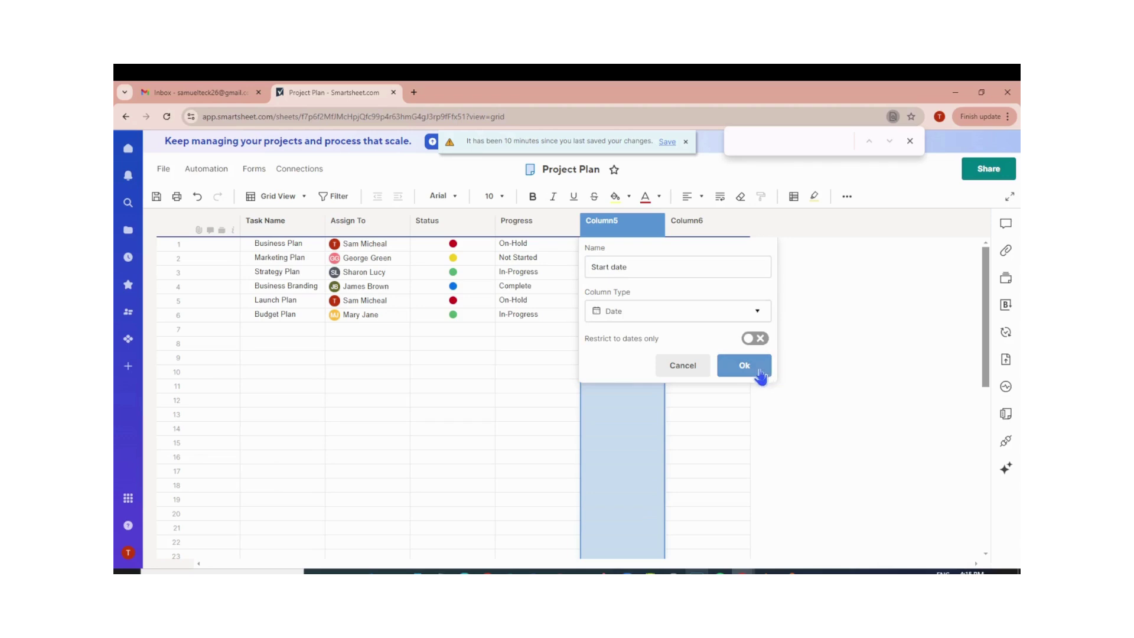
click(742, 368)
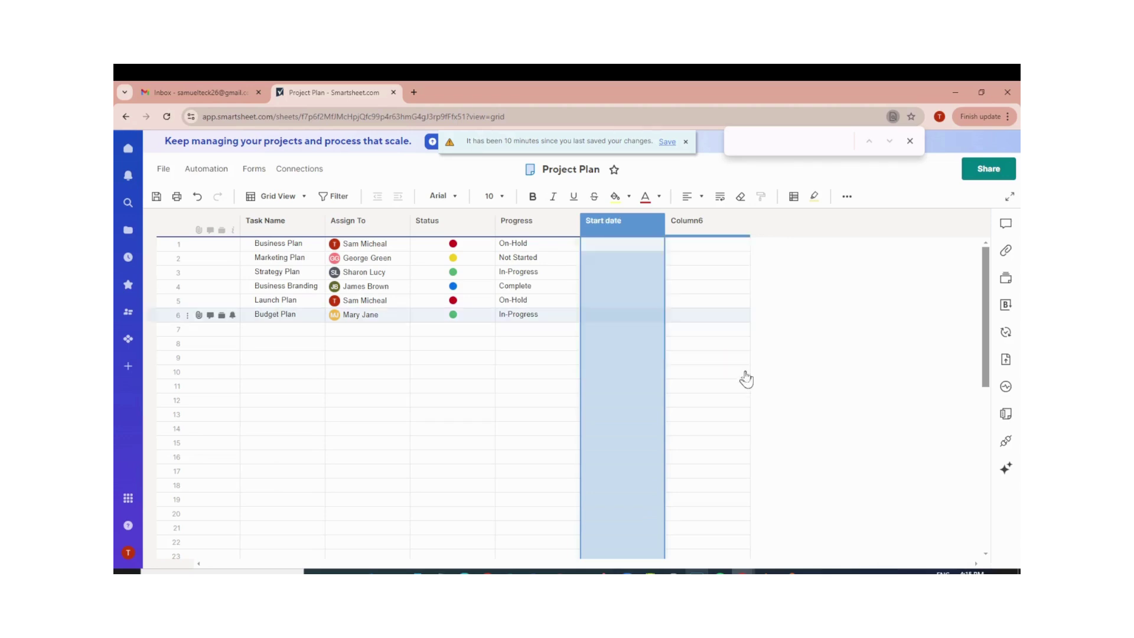
Rename Column6 to 'End Date' and make it a Date column.
click(741, 221)
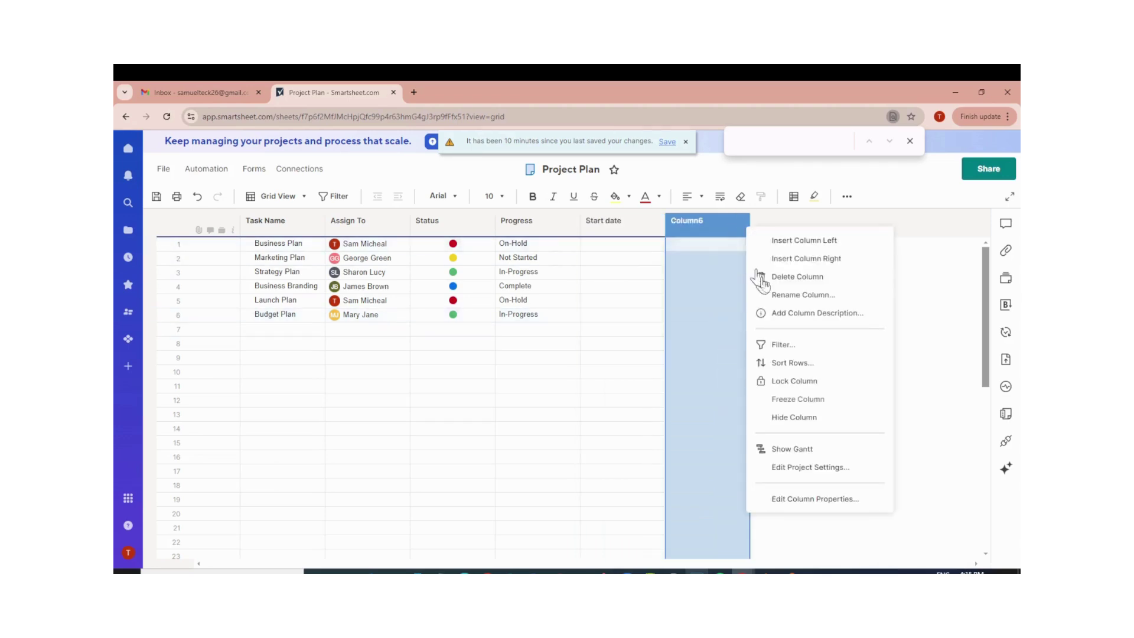
click(794, 297)
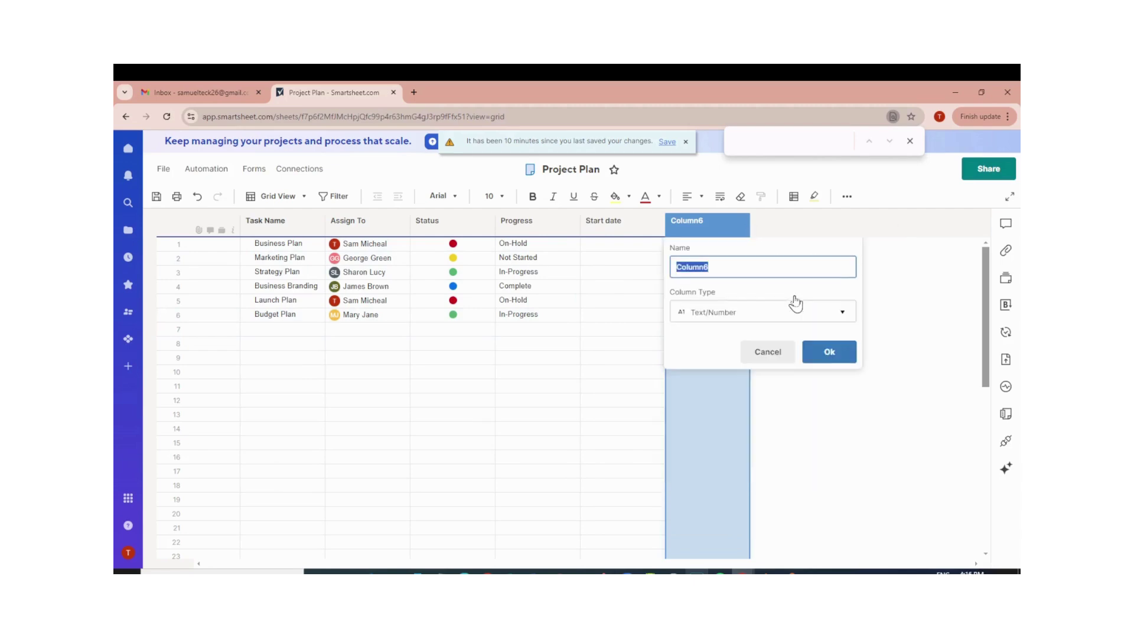
text(End Date)
click(791, 314)
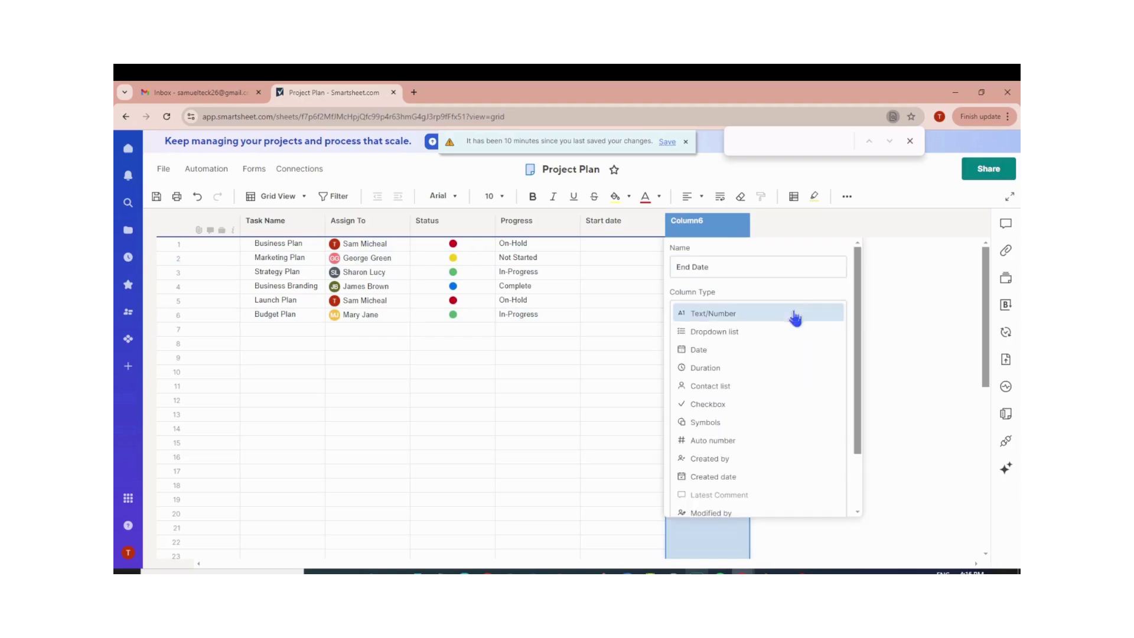
click(753, 354)
click(829, 365)
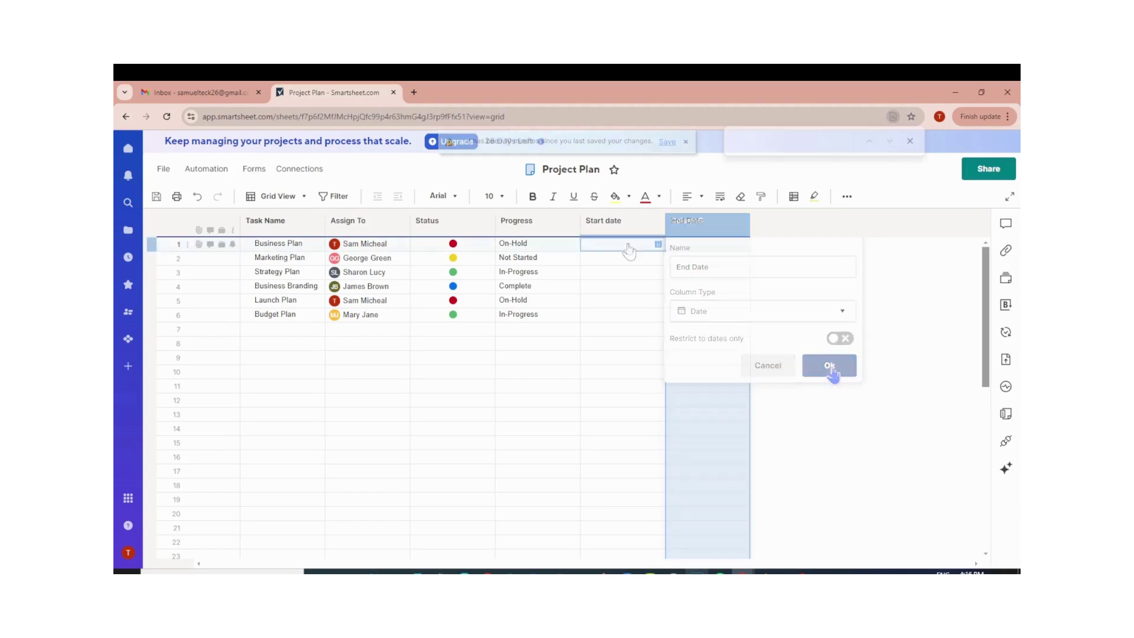
click(659, 245)
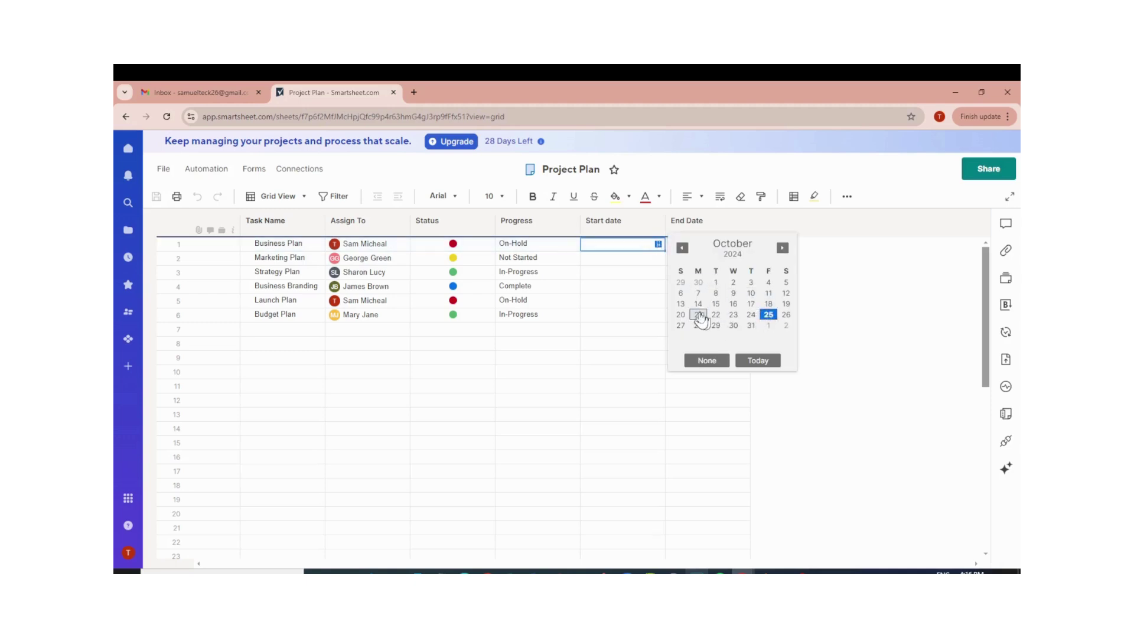
Give Business Plan a start date of October 21, 2024 and an end date of October 30, 2024.
click(697, 314)
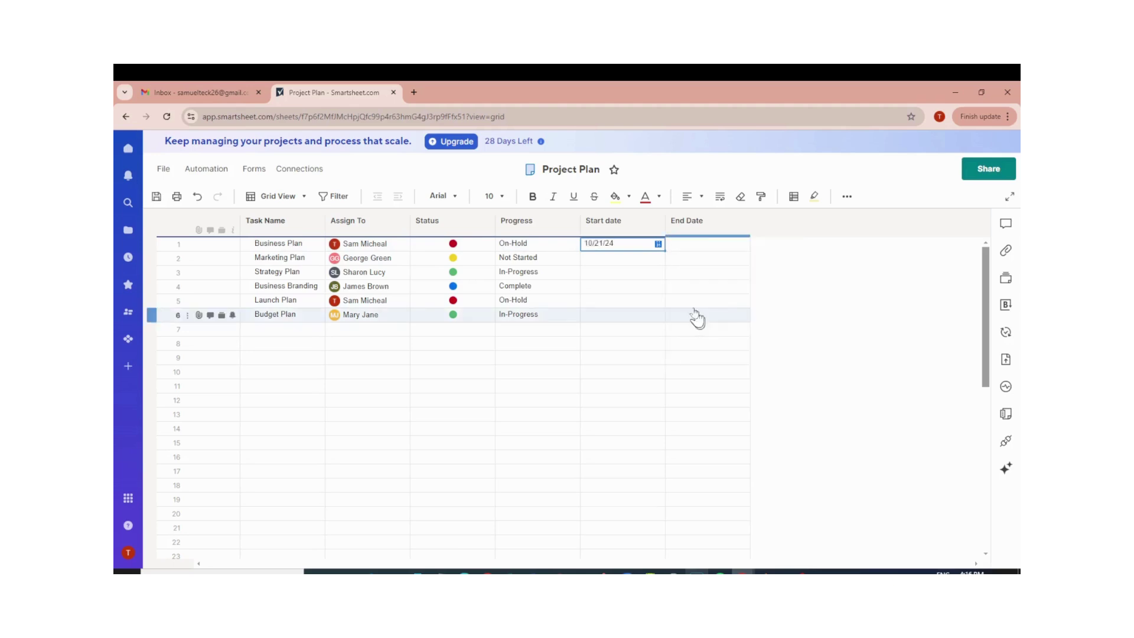
click(696, 248)
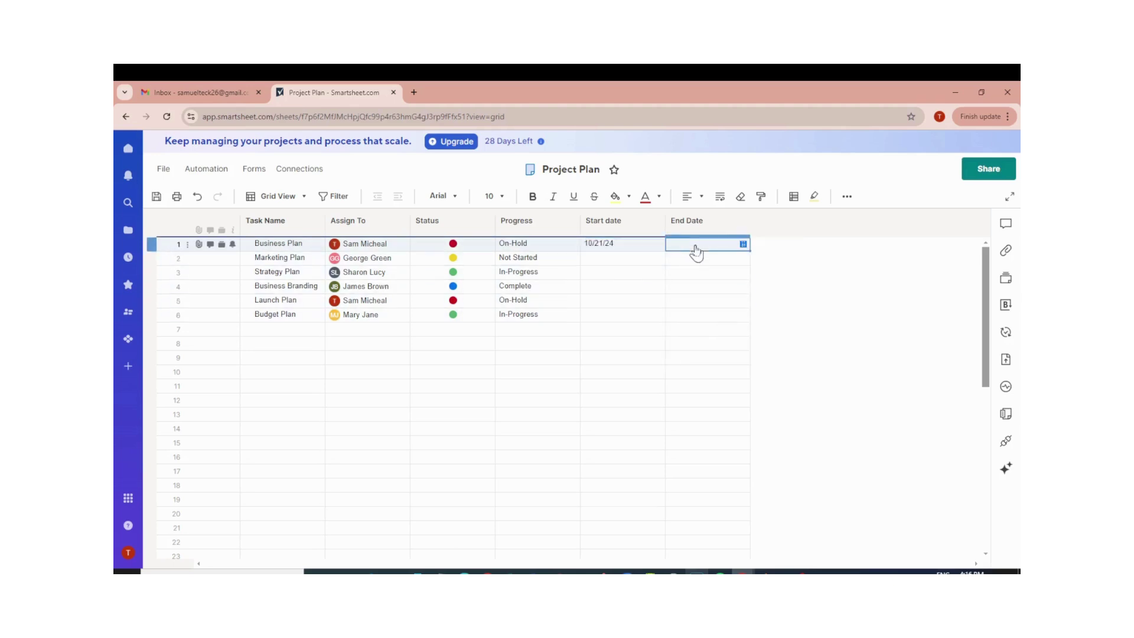
click(743, 245)
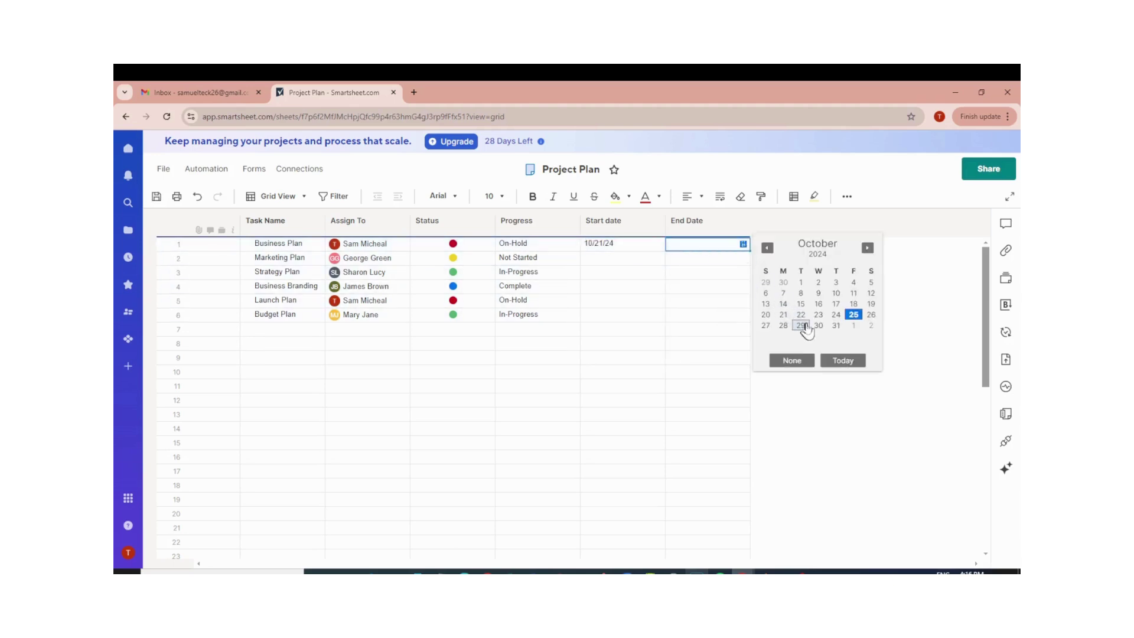
click(819, 325)
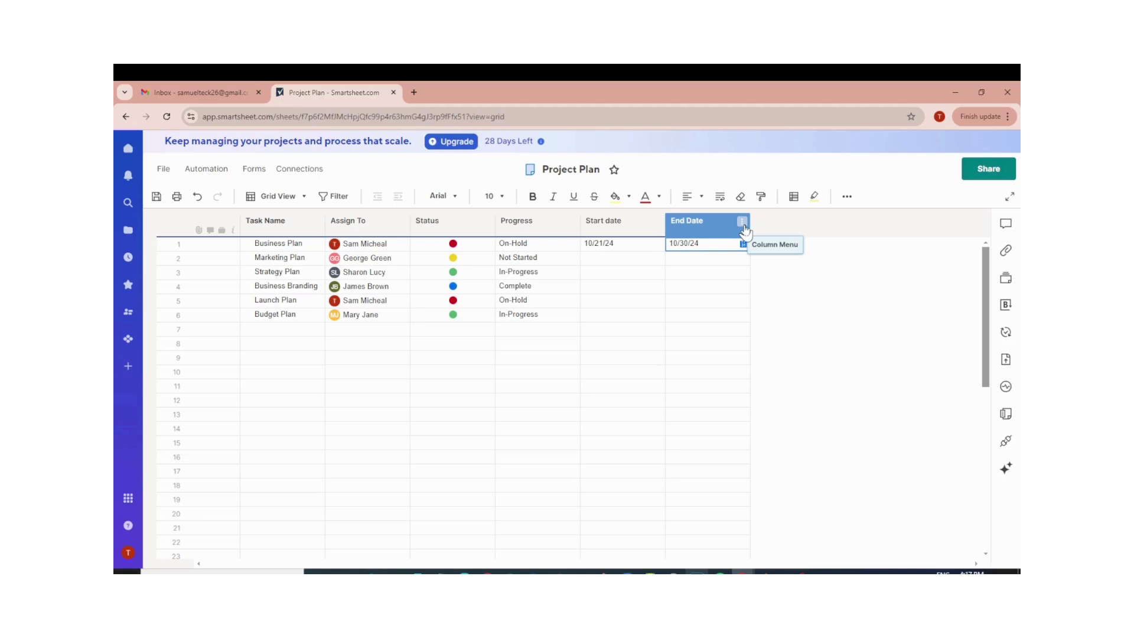
Insert a Duration-type column named 'Duration' to the right of End Date.
click(742, 224)
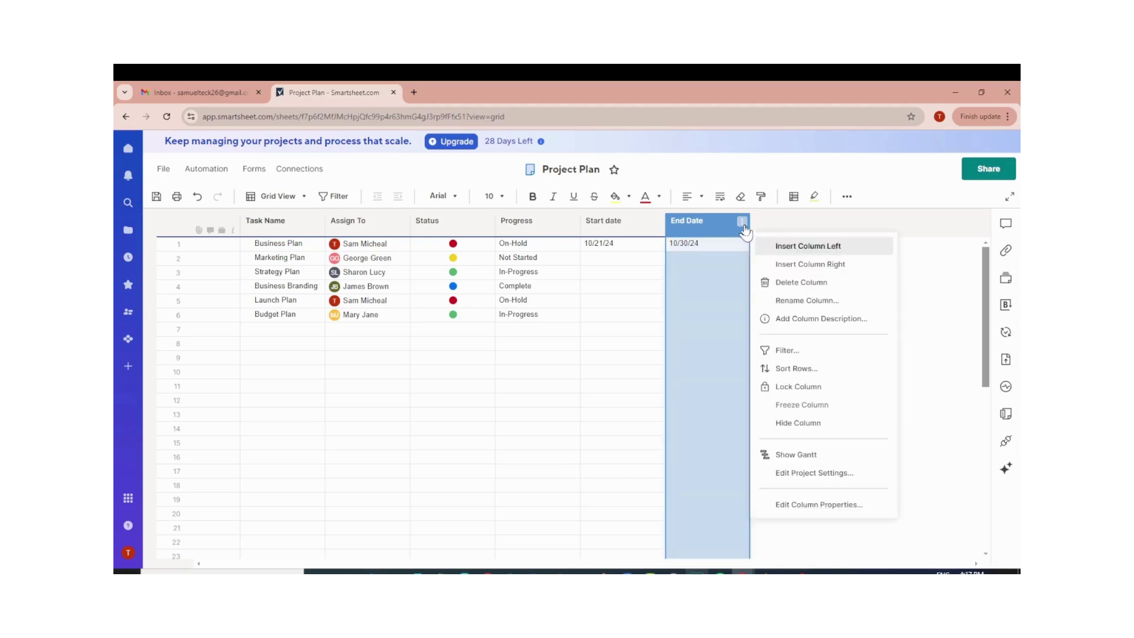
click(798, 265)
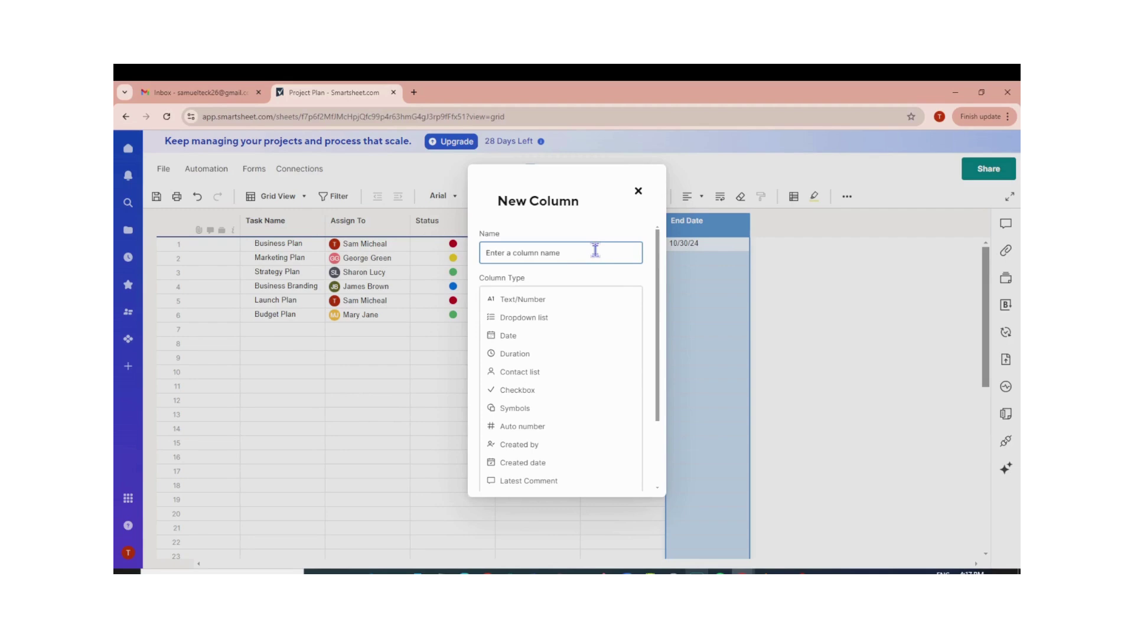
text(Duration)
click(531, 354)
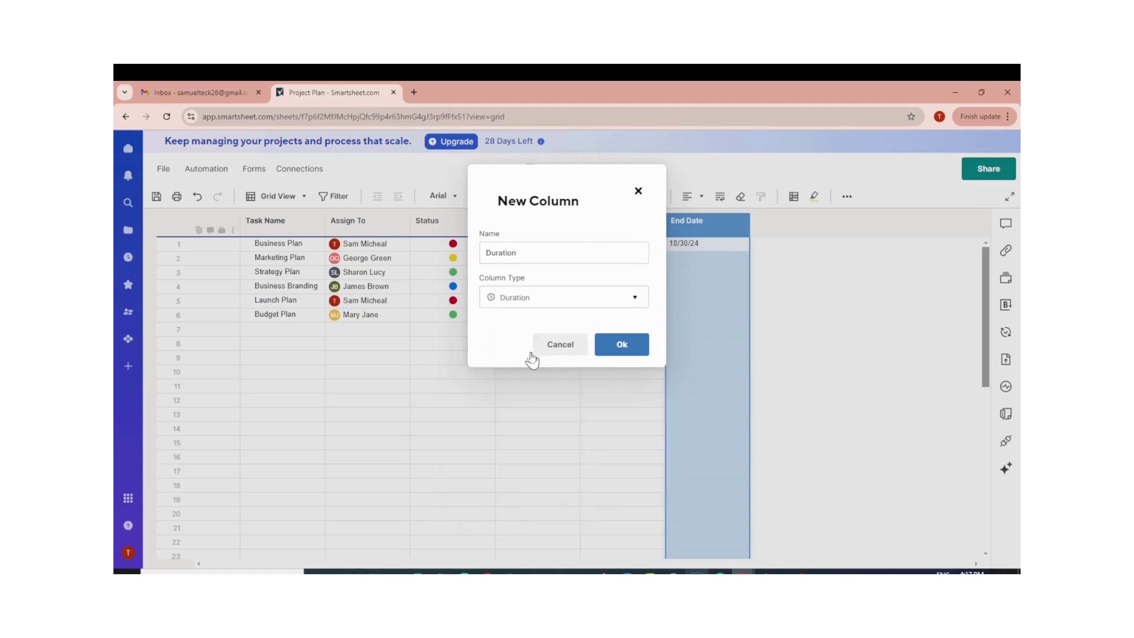
click(610, 348)
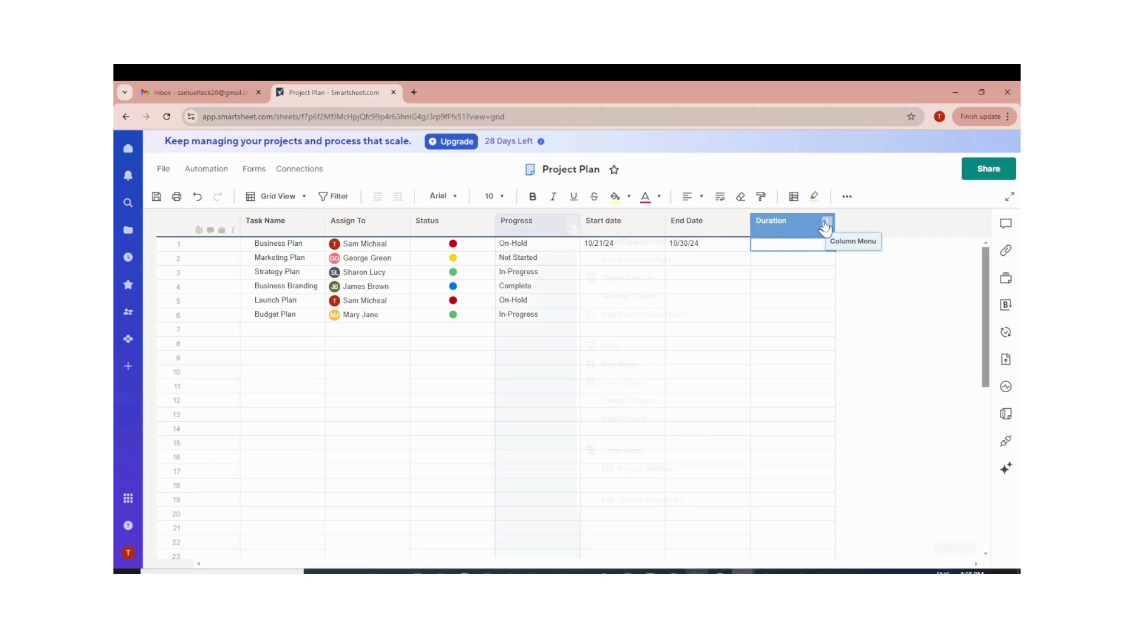
click(572, 221)
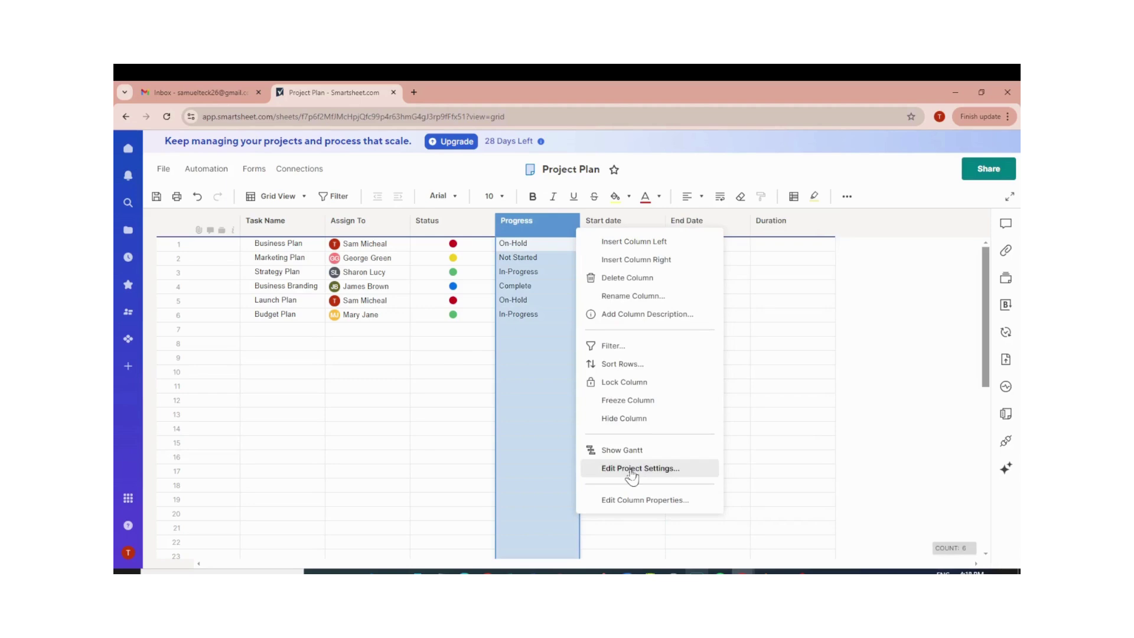
Enable dependencies in project settings, using the existing Duration column as the duration column.
click(632, 469)
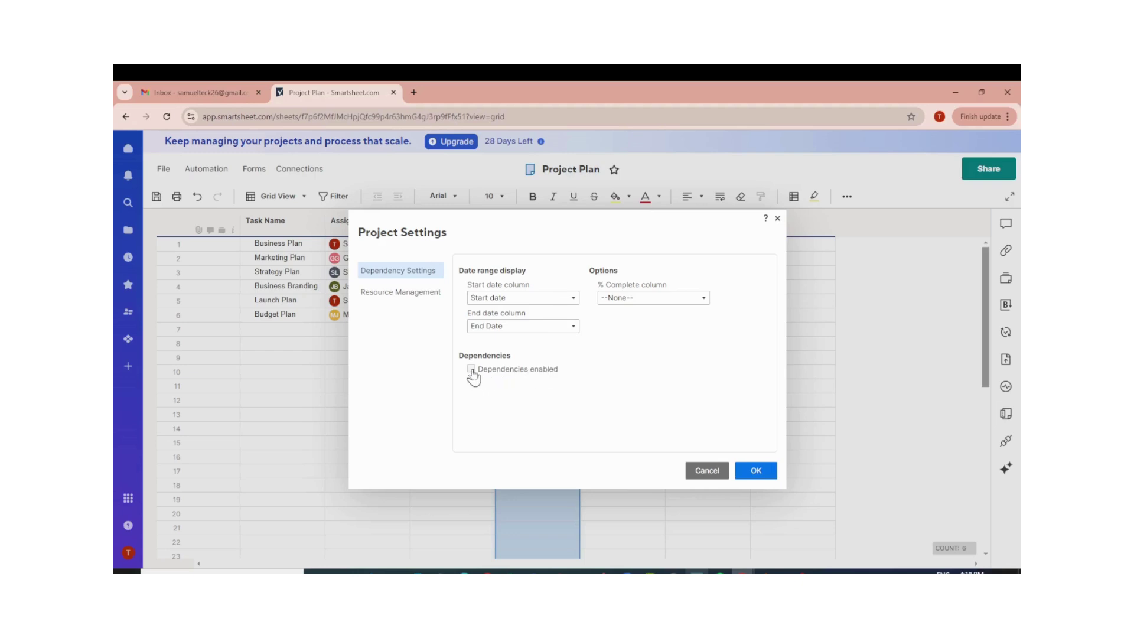
click(471, 370)
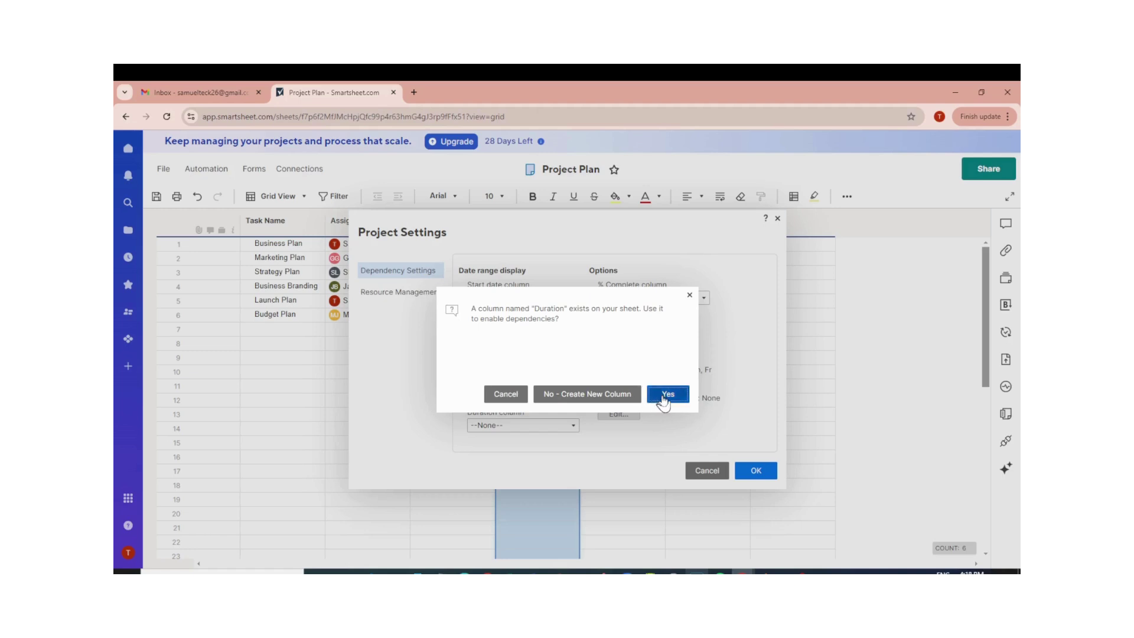
click(664, 398)
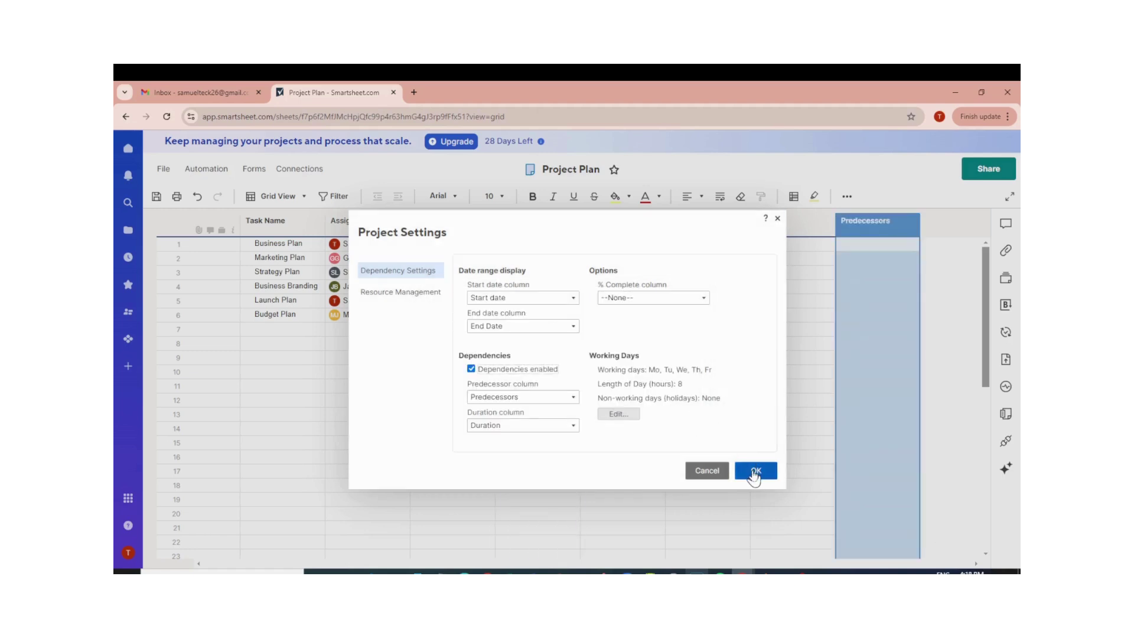
click(754, 470)
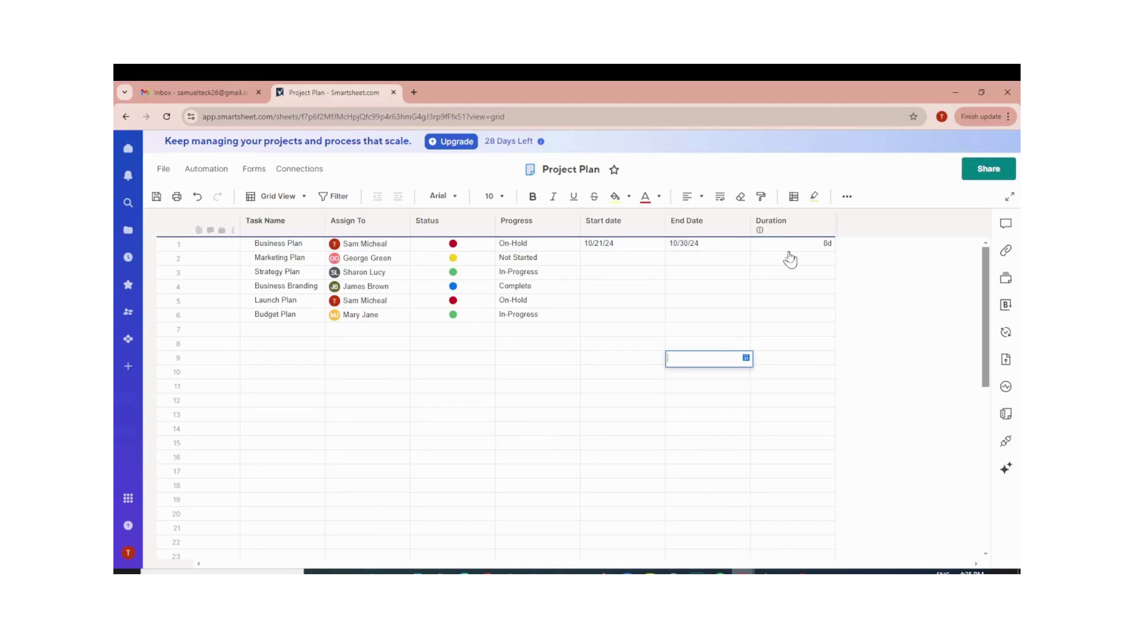
Set Marketing Plan's start date to October 16 and Strategy Plan's end date to October 30.
click(650, 258)
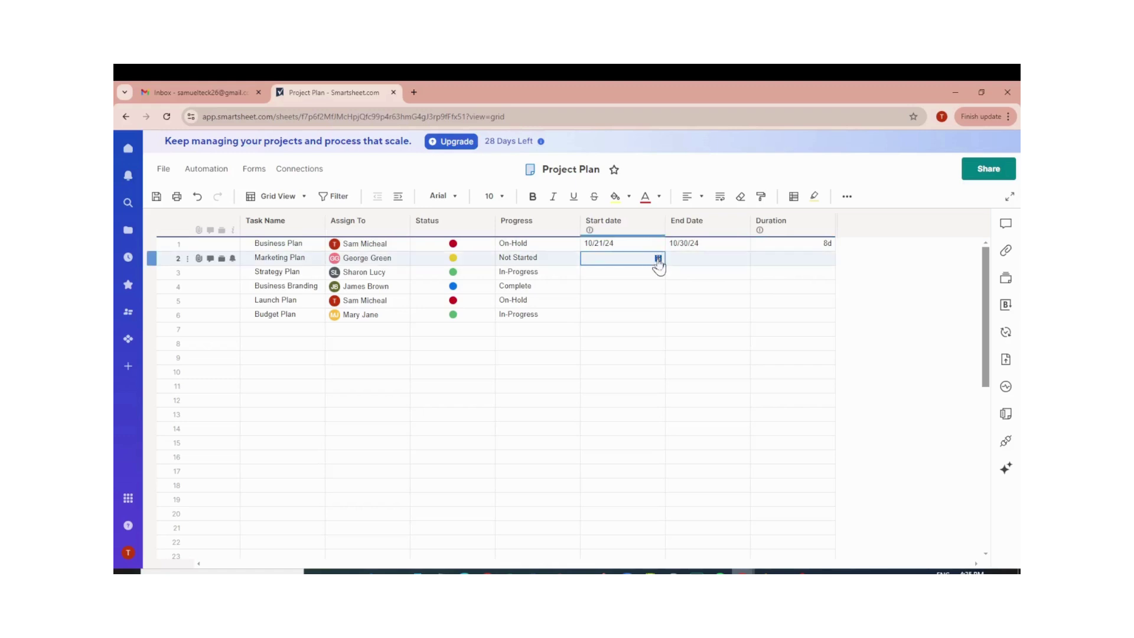
click(657, 258)
click(734, 318)
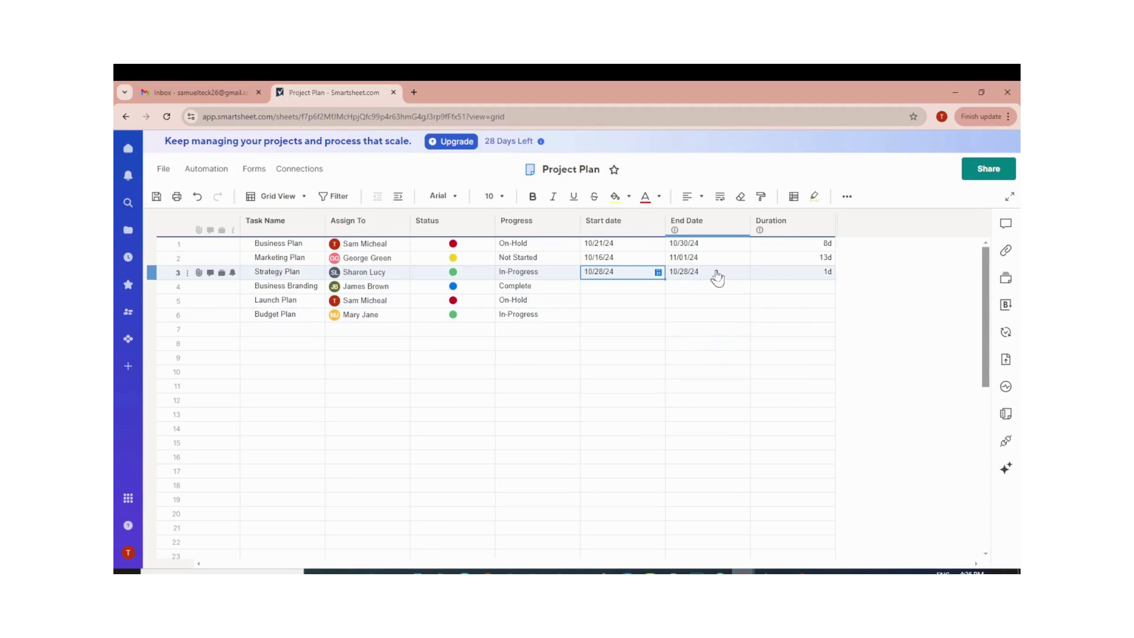
click(717, 274)
click(743, 273)
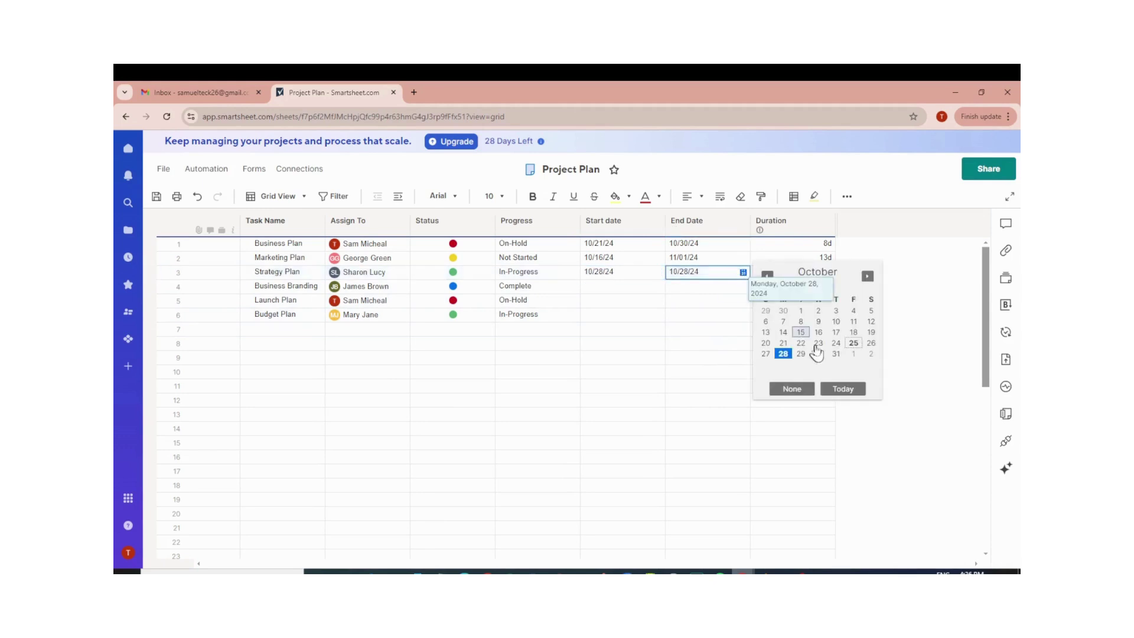
click(818, 353)
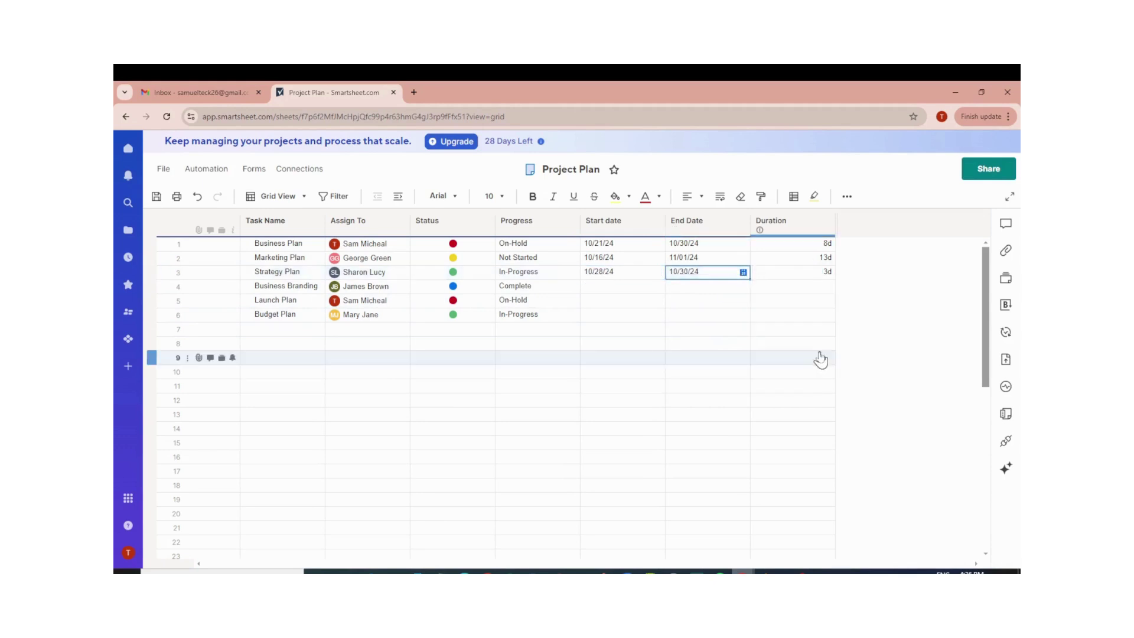
Date Business Branding from October 7 to November 13.
click(621, 288)
click(657, 287)
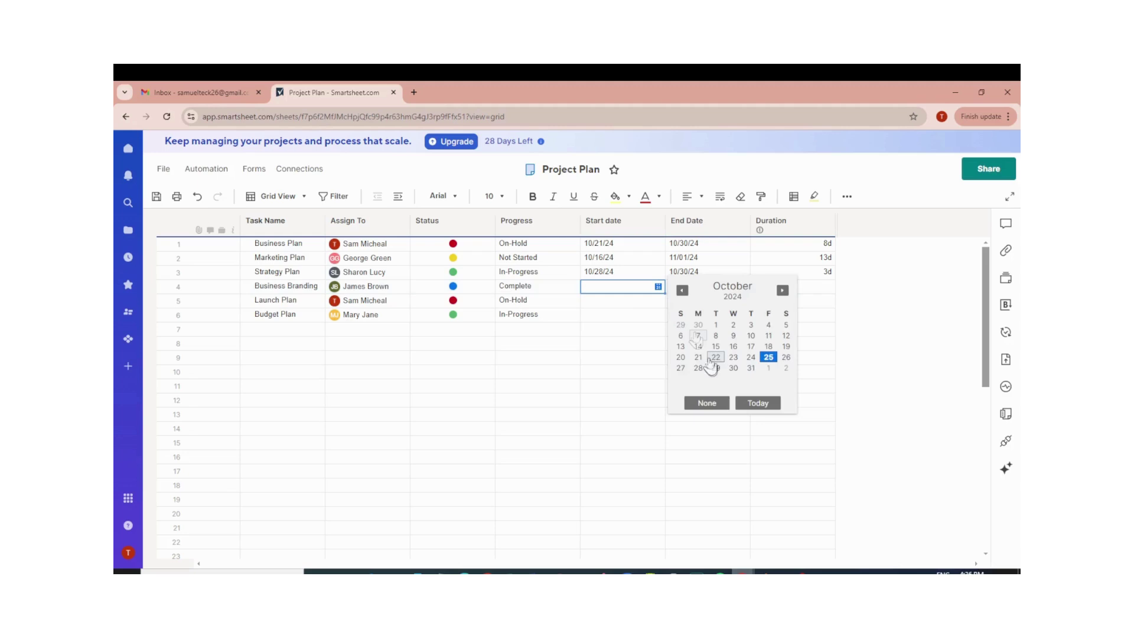
click(698, 335)
click(712, 291)
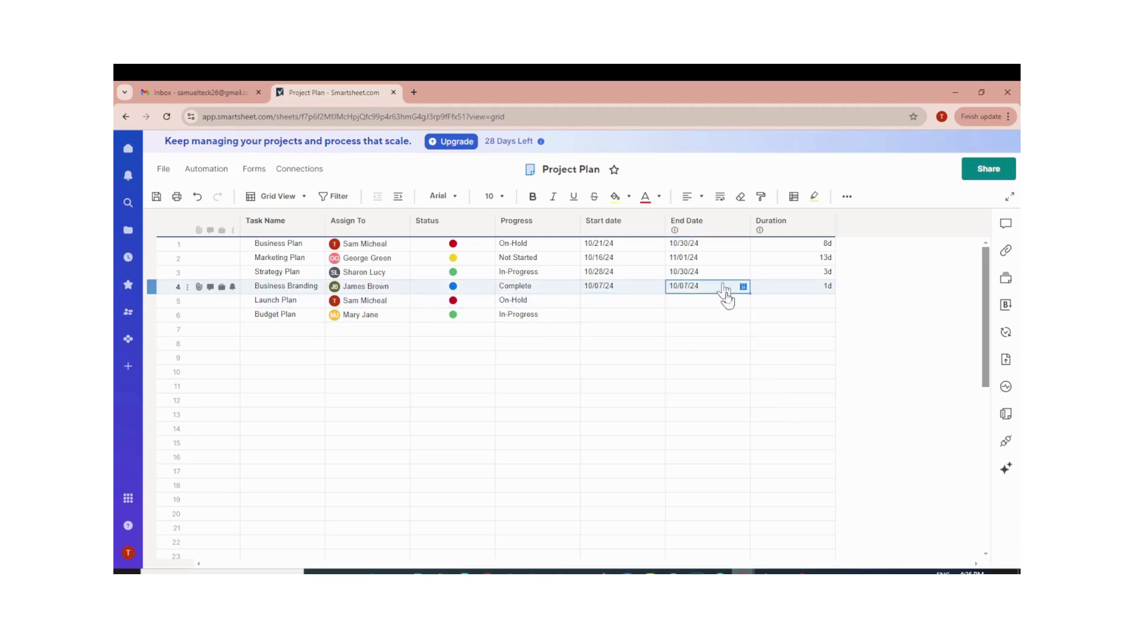
click(743, 287)
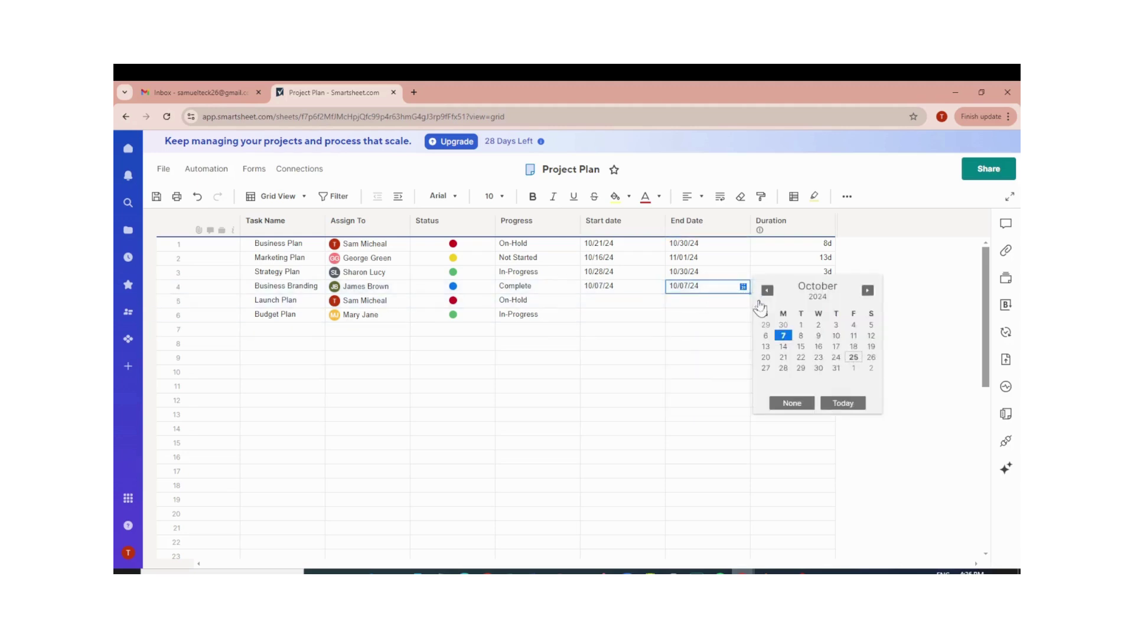
click(867, 289)
click(817, 346)
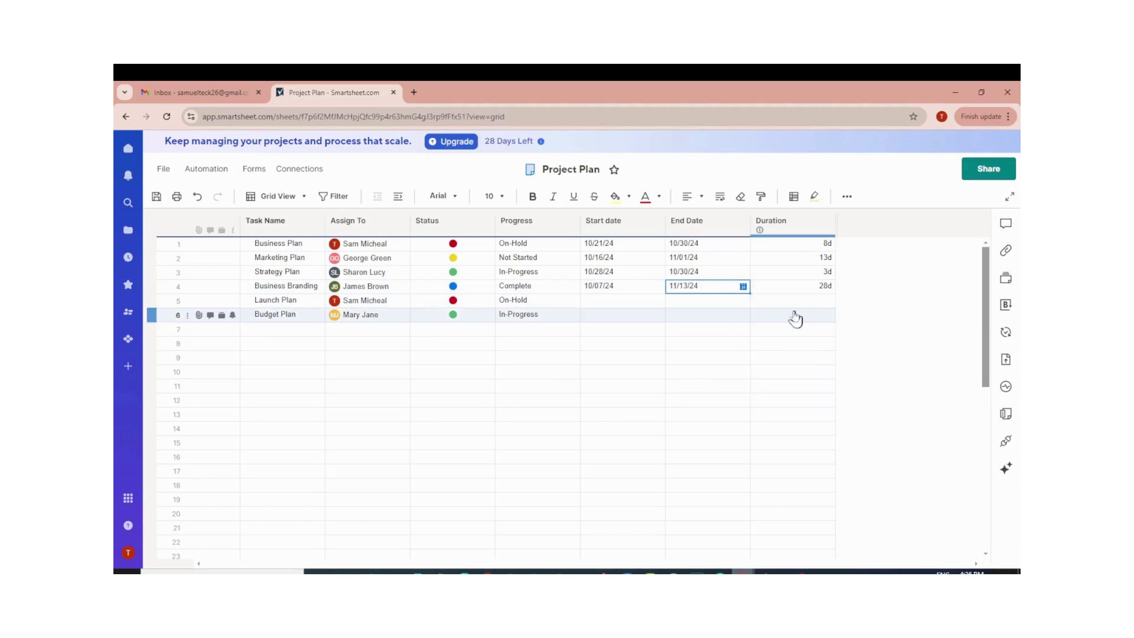
Date Launch Plan October 14–31 and Budget Plan October 21–31.
click(593, 301)
click(657, 300)
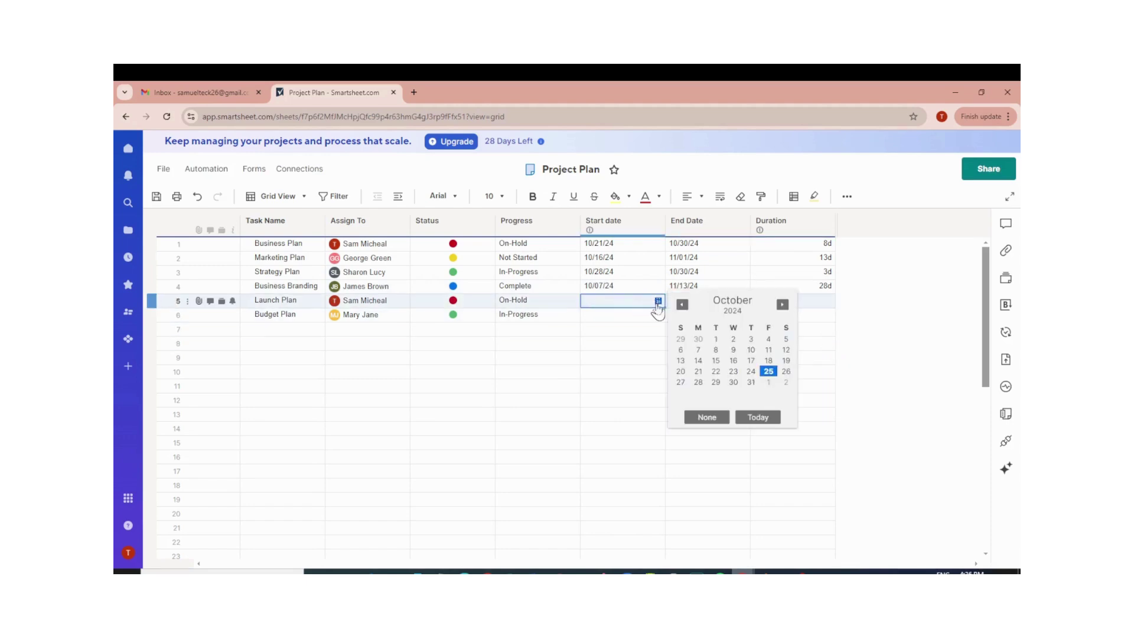
click(699, 361)
click(744, 303)
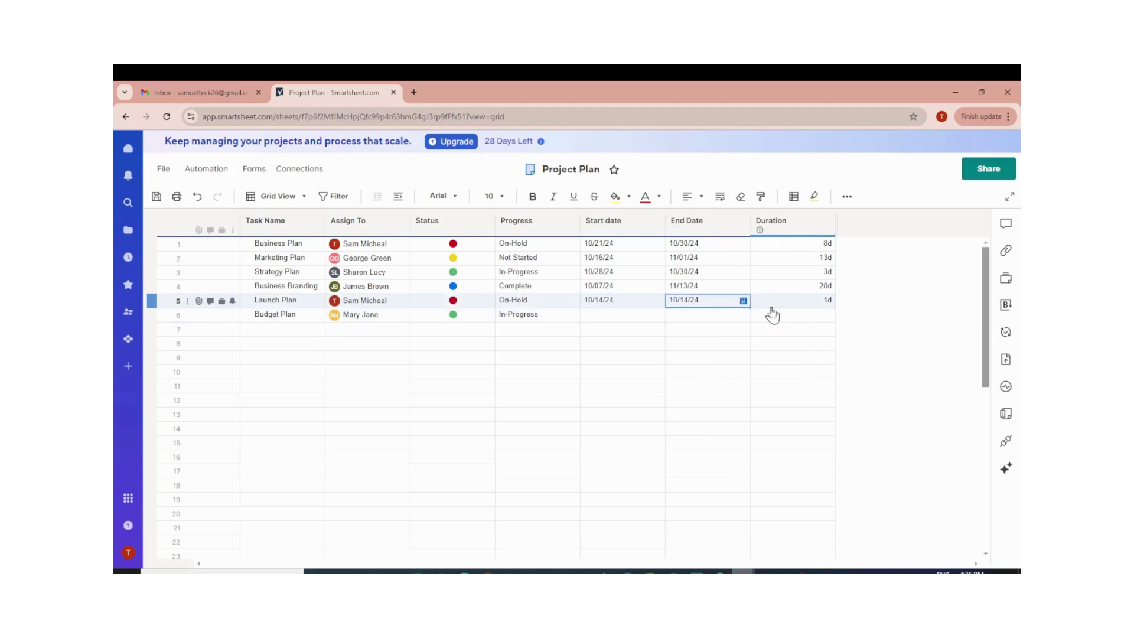
click(743, 300)
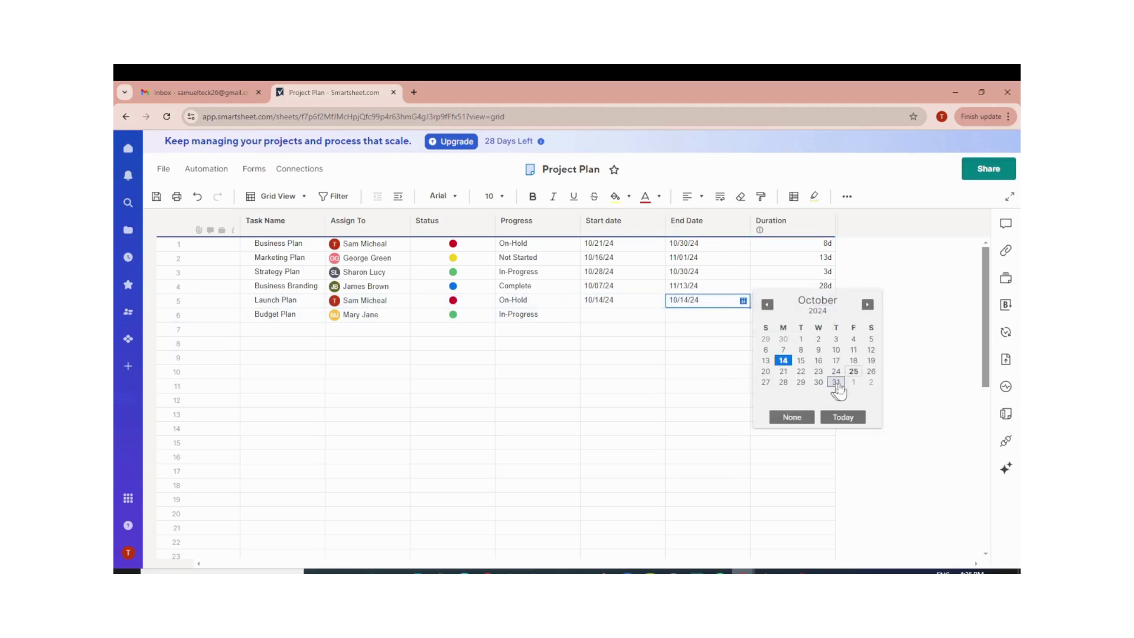
click(836, 383)
click(601, 314)
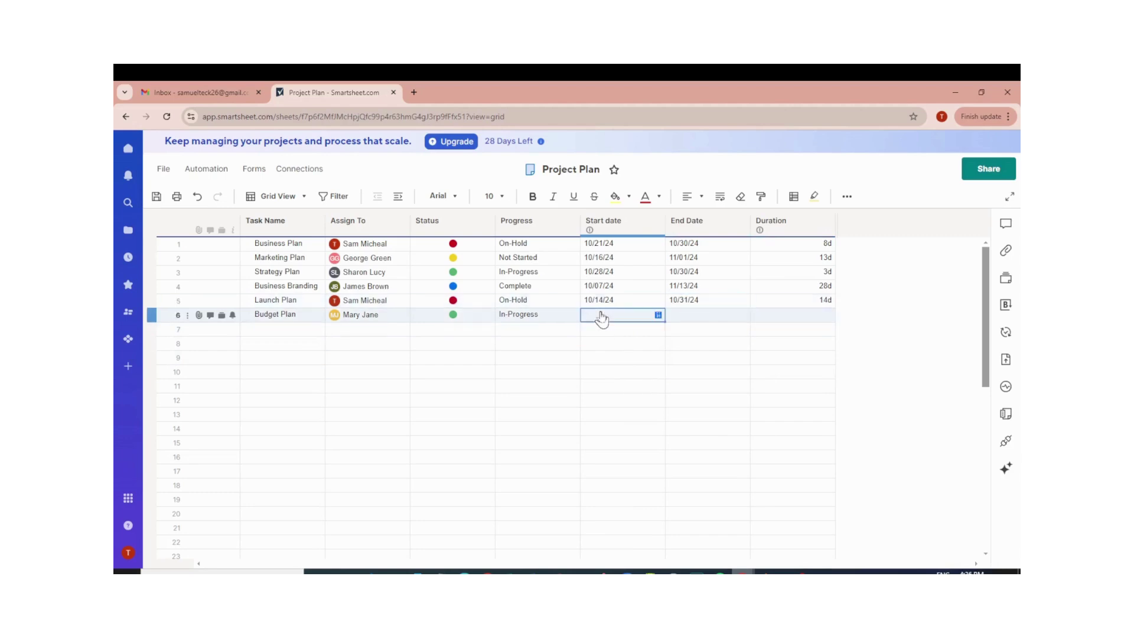
click(657, 315)
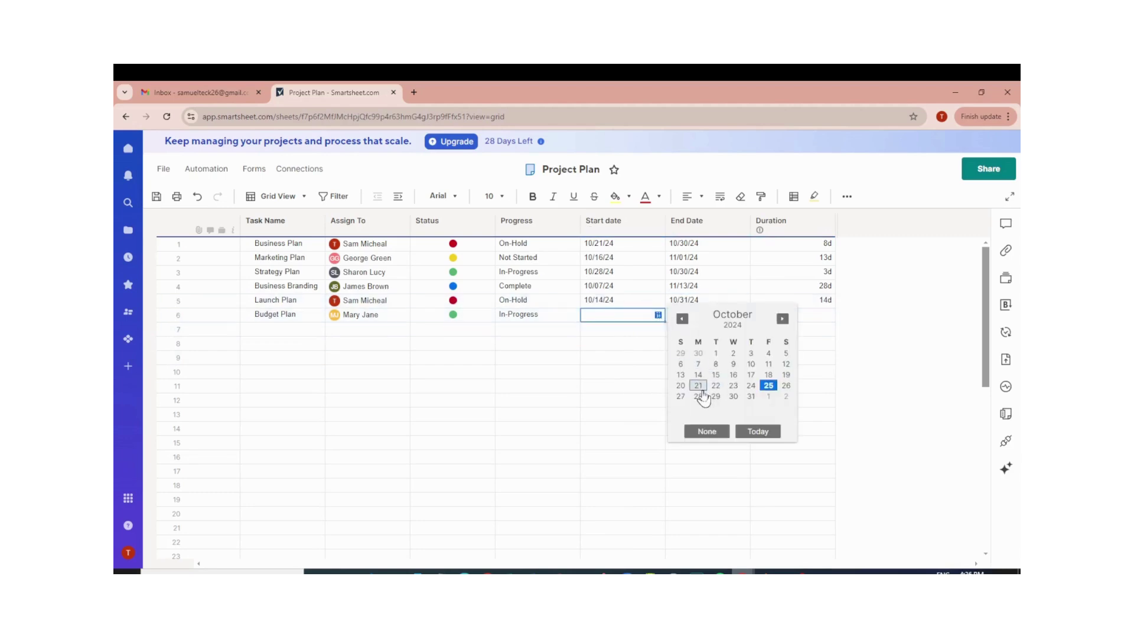
click(698, 385)
click(729, 319)
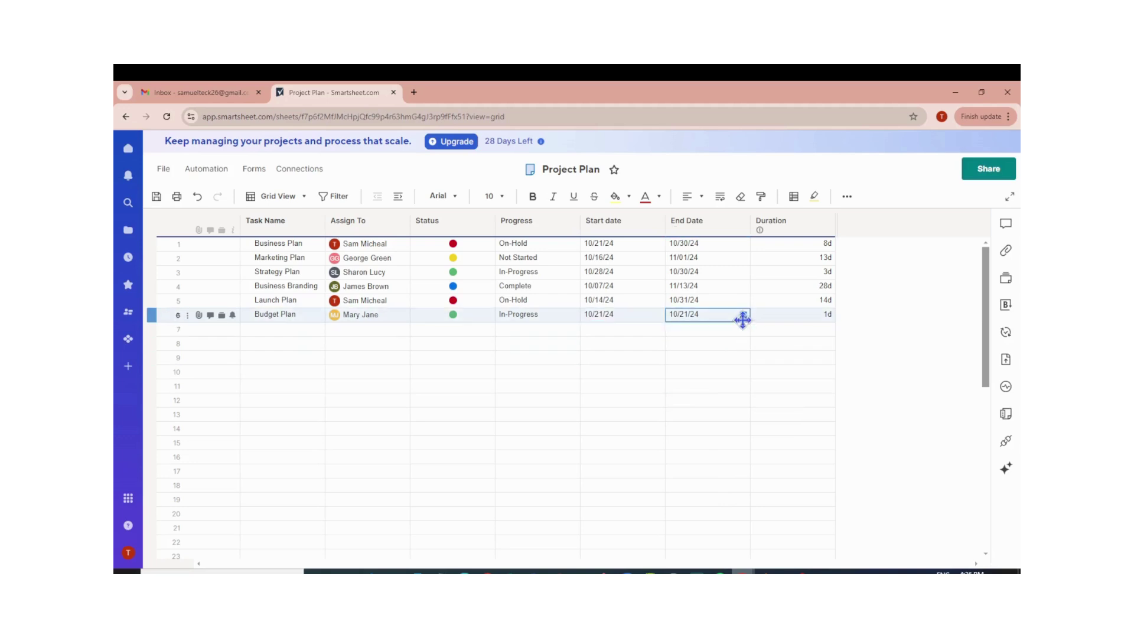
click(743, 314)
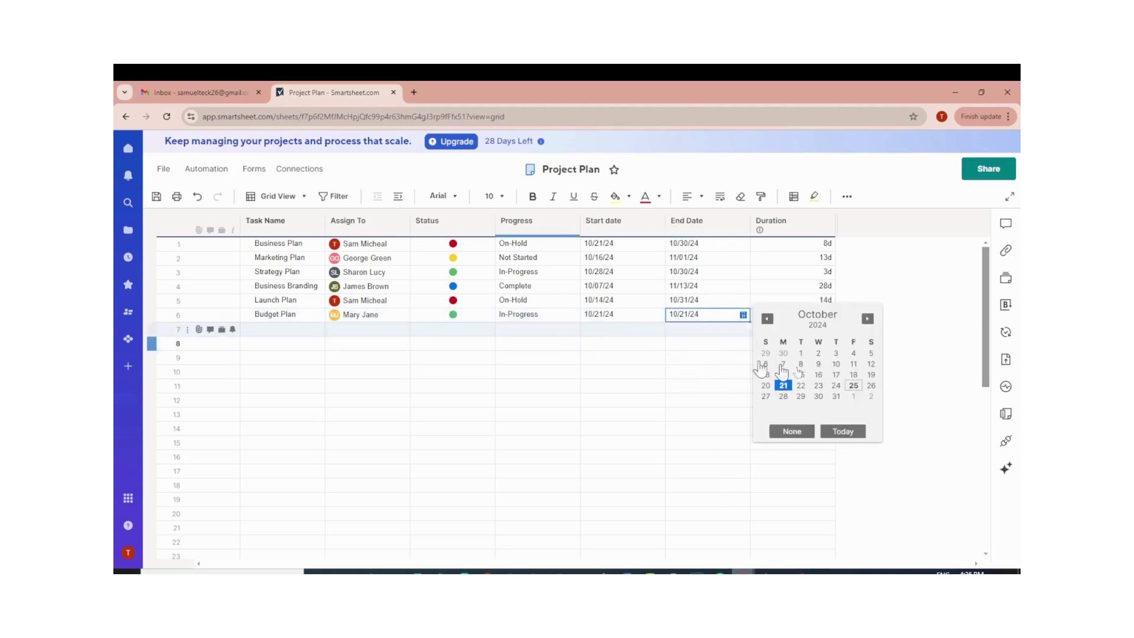
click(835, 395)
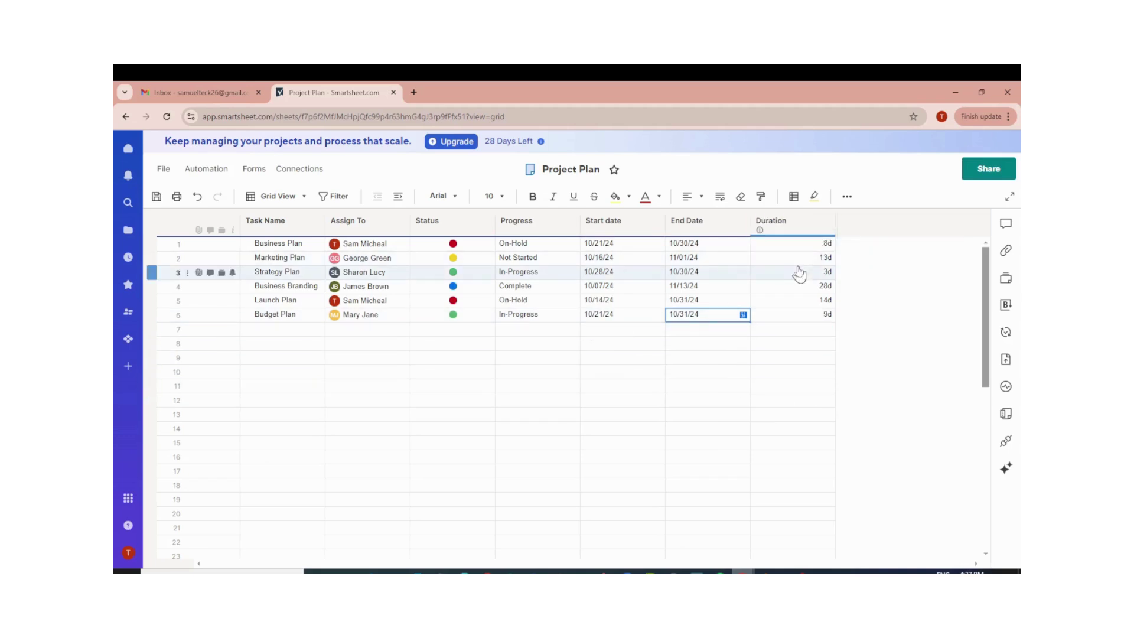
Add a new empty column named 'Budget' between Start date and End Date.
click(827, 223)
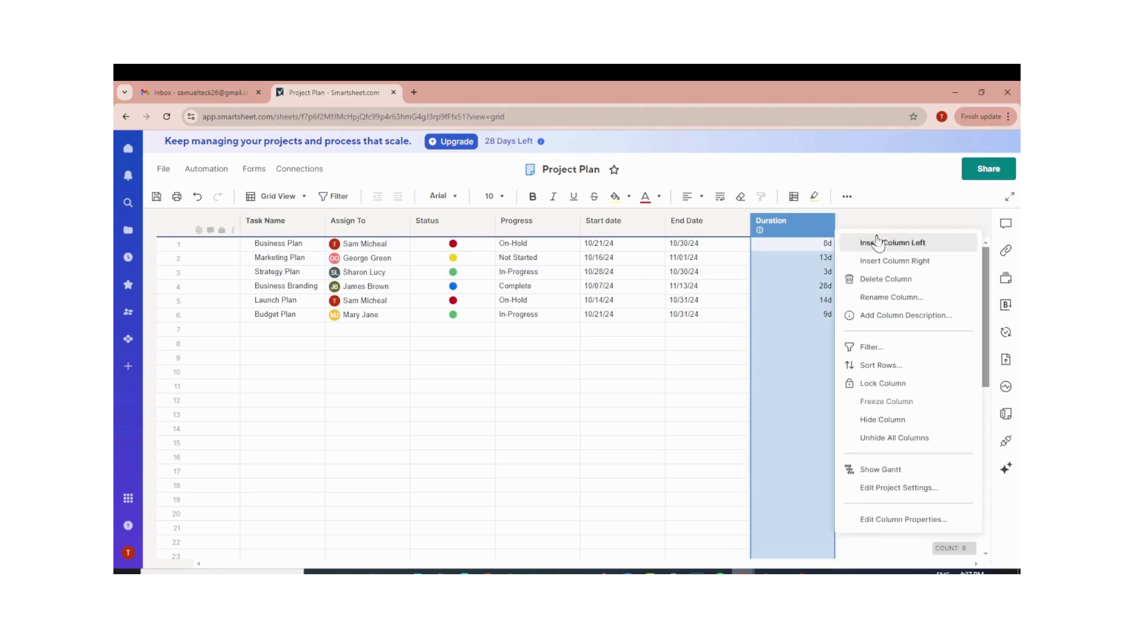
click(891, 298)
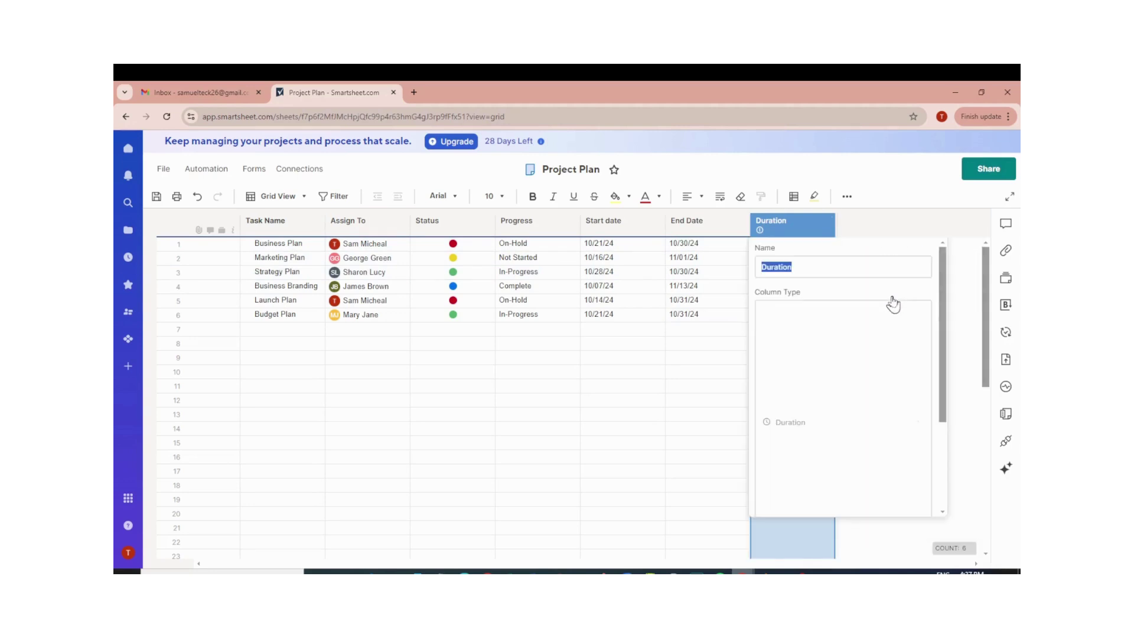
text(Budget)
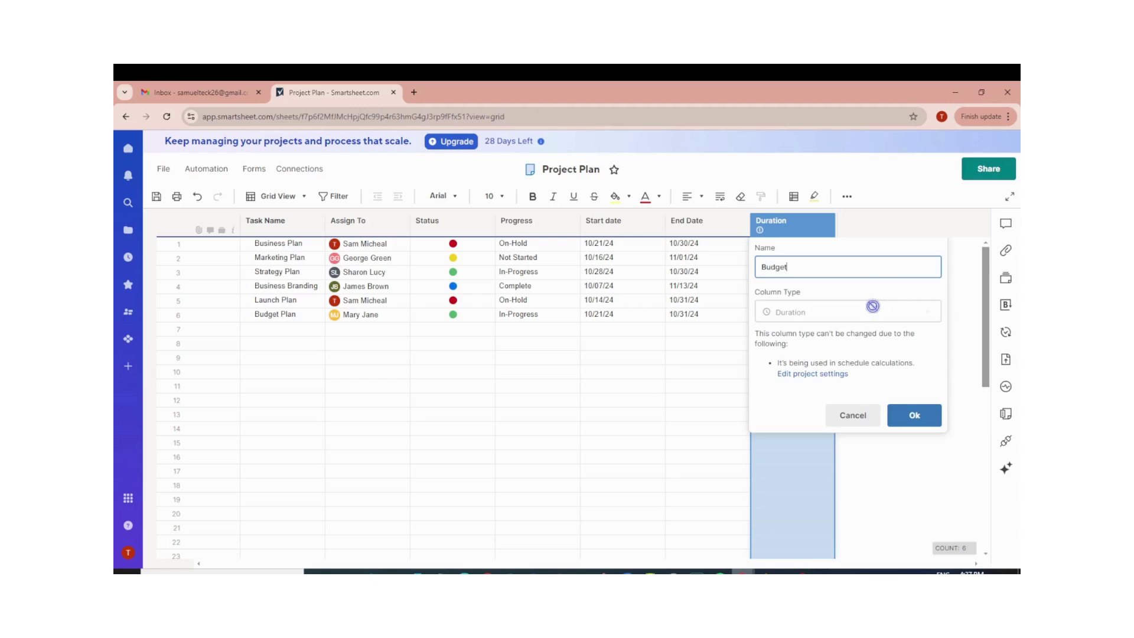
click(869, 307)
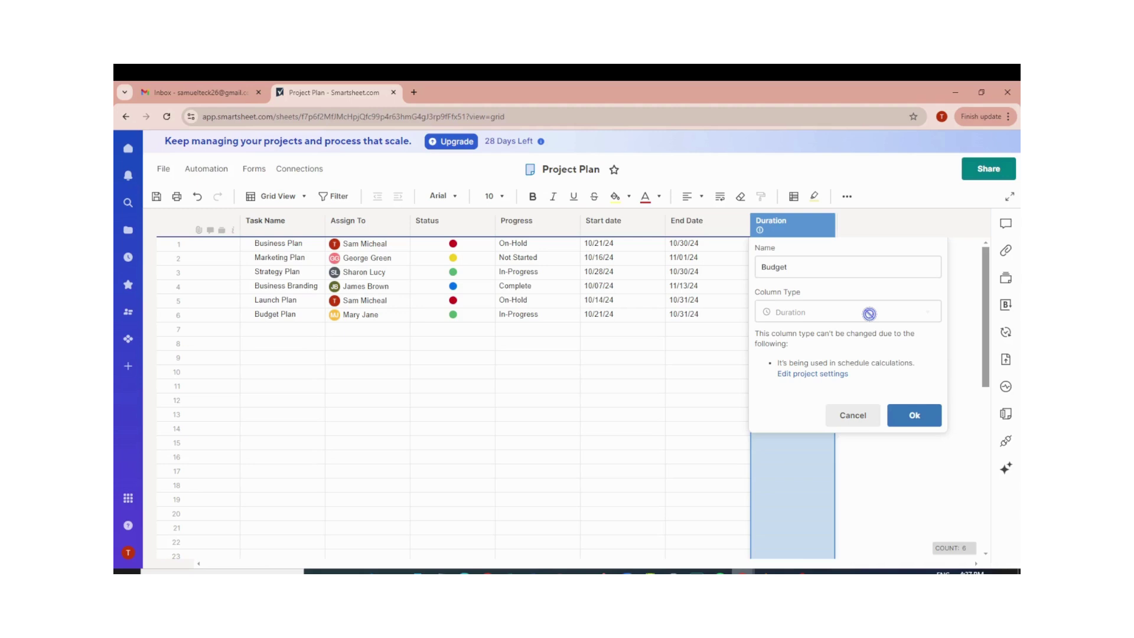
key(Return)
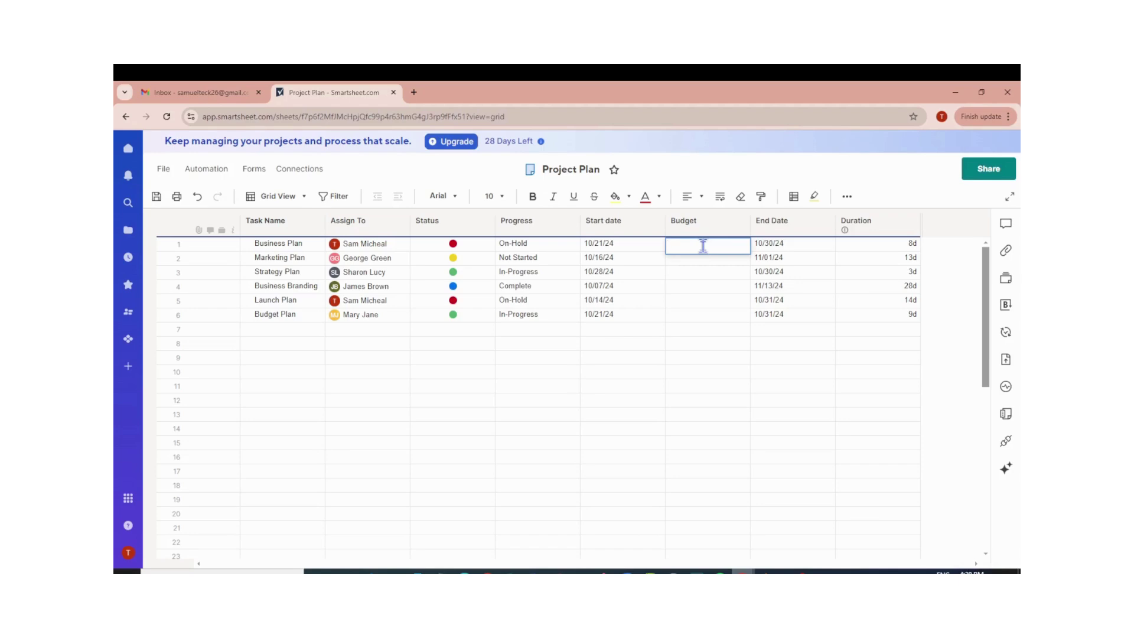
Enter budgets $10,000, $5,000, $2,000, $6,000, $30,000 and $20,000 for Business Plan through Budget Plan.
text($10000)
key(Return)
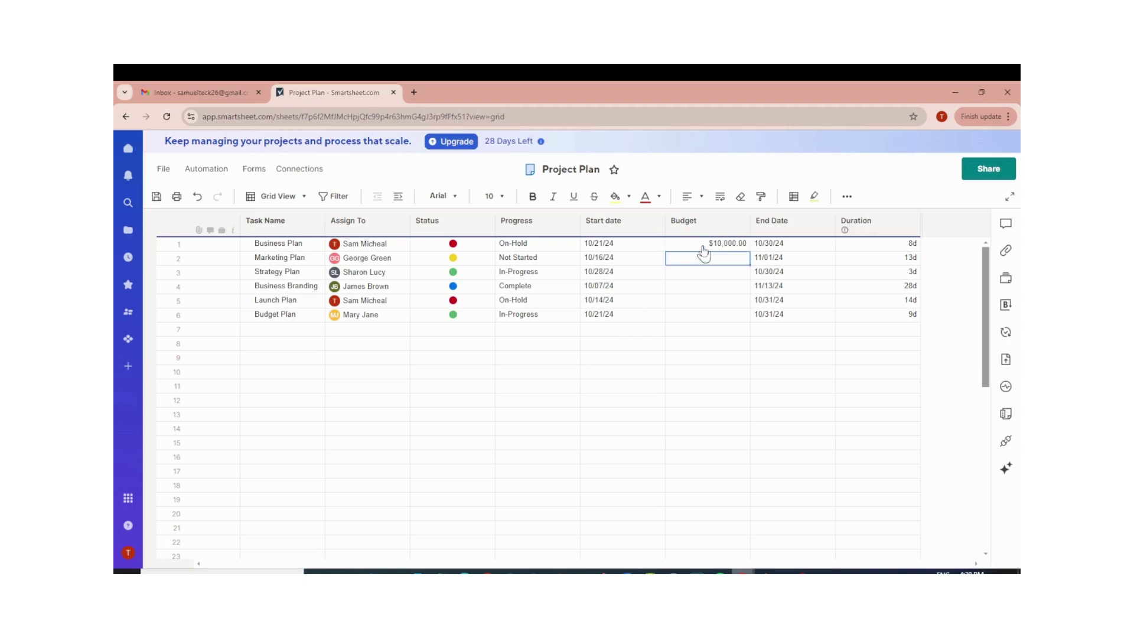
text($5,000)
key(Return)
text($)
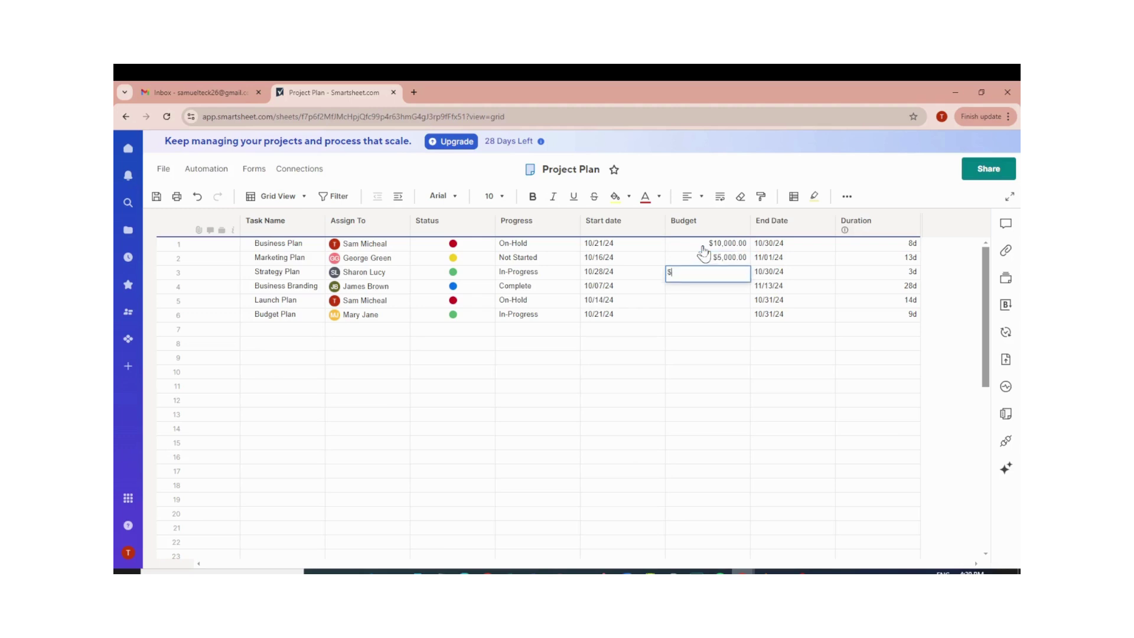
text(2000)
key(Return)
text($)
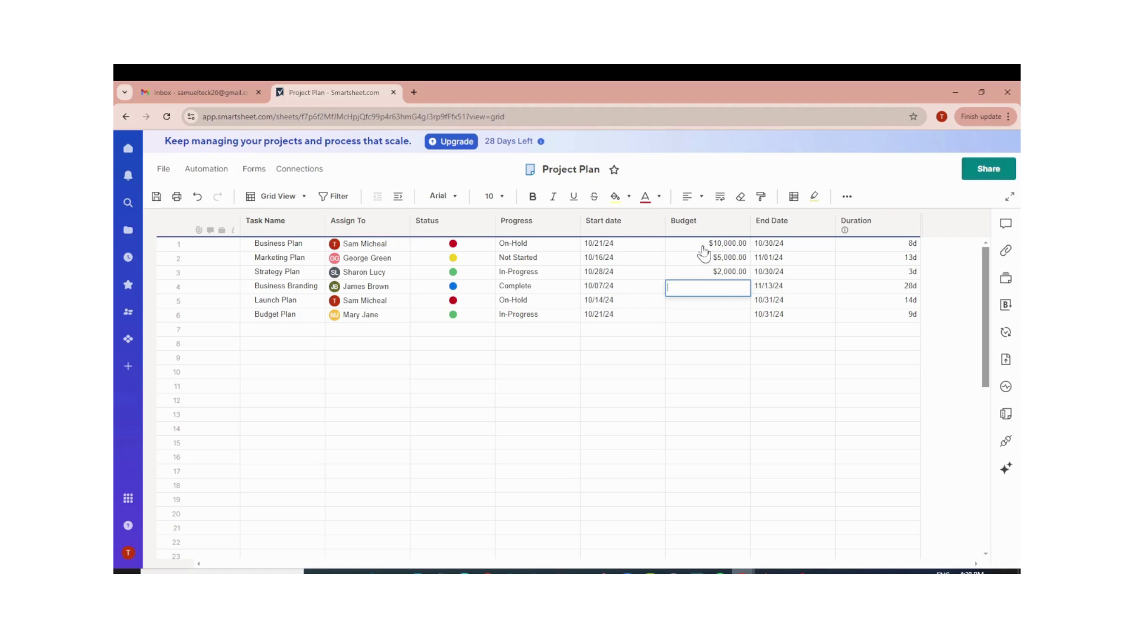
text($6000)
key(Return)
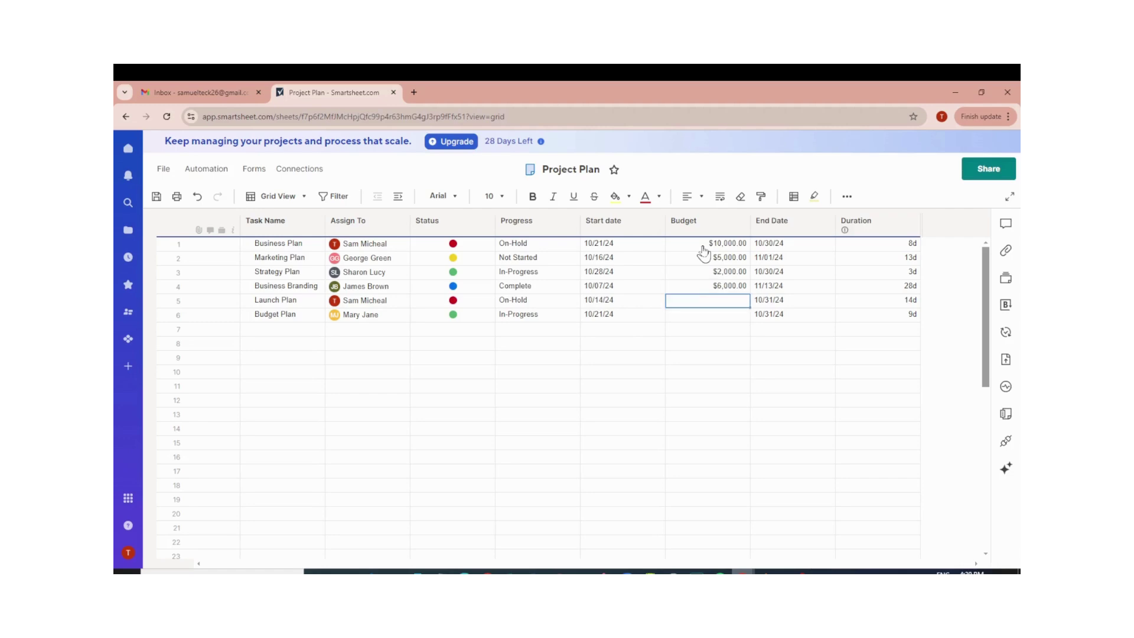
text($30000)
key(Return)
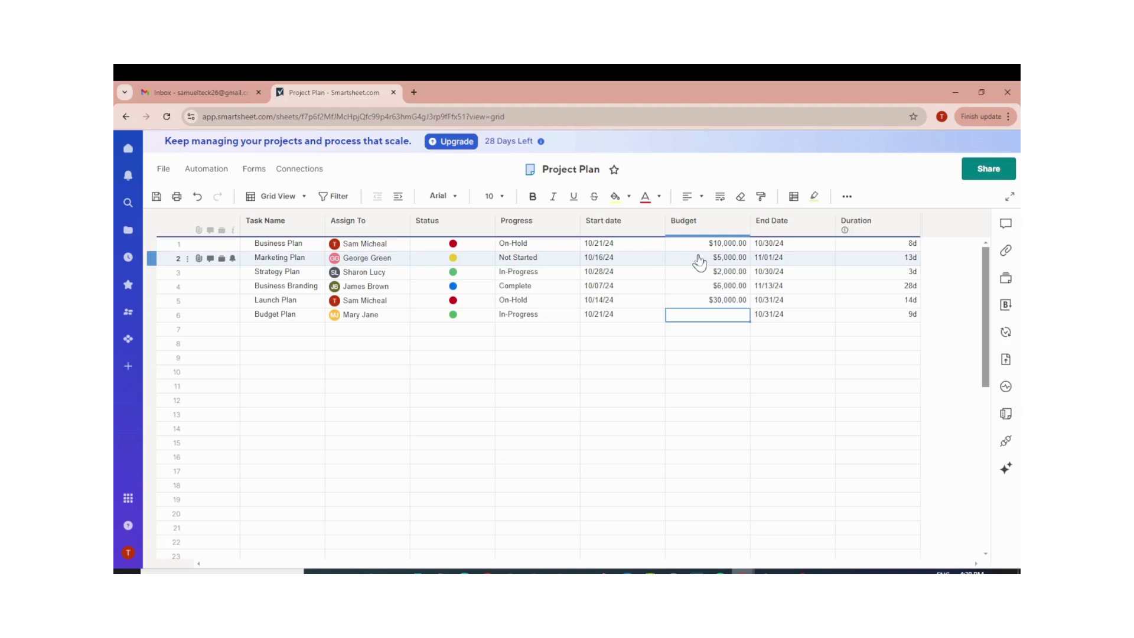
text($20000)
key(Return)
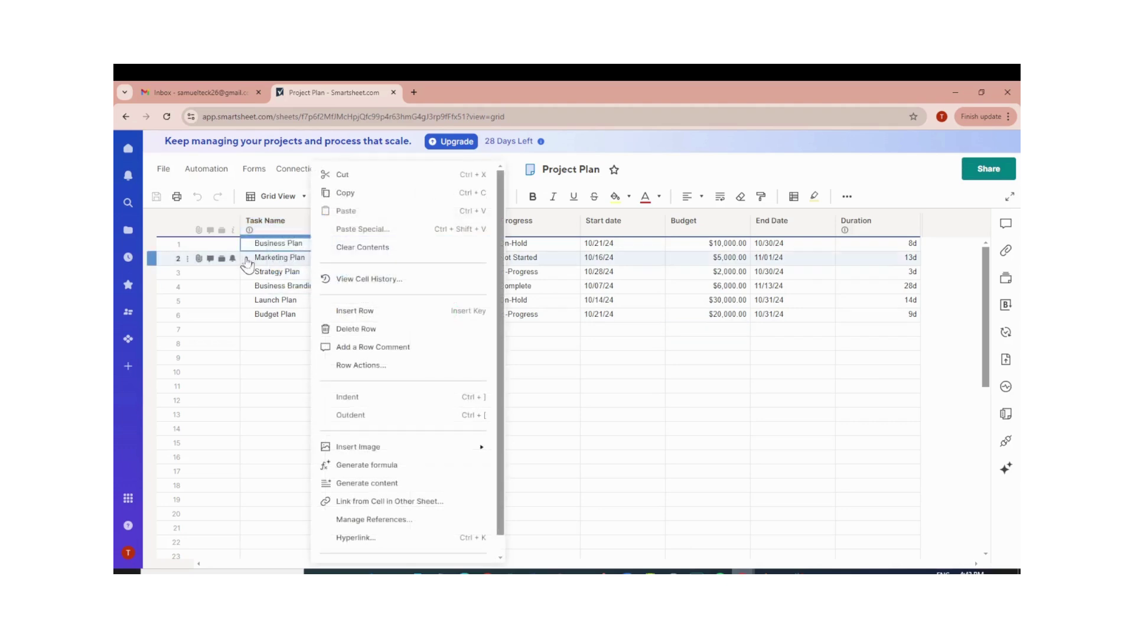
Indent Marketing Plan, Business Branding and Budget Plan under the tasks above them.
click(242, 258)
right_click(242, 258)
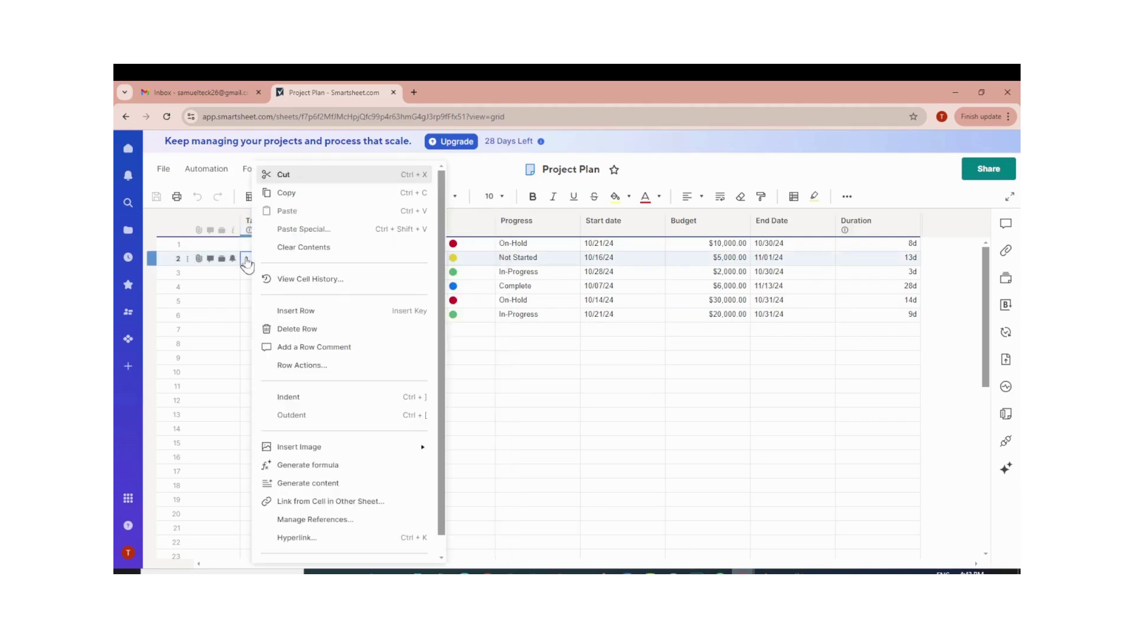
click(293, 396)
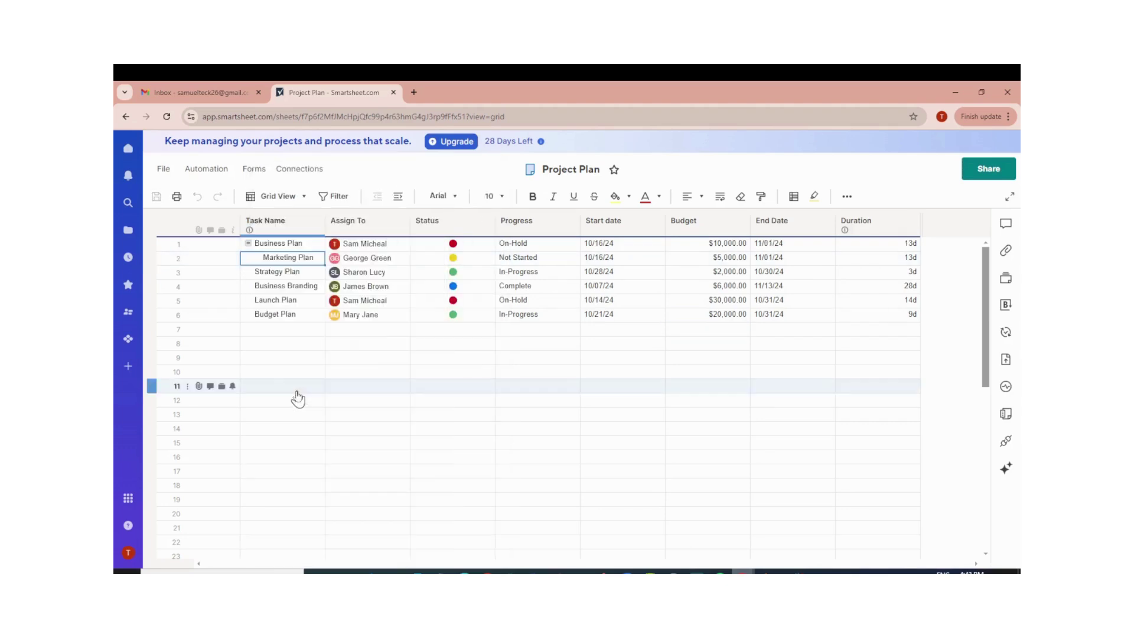
right_click(248, 287)
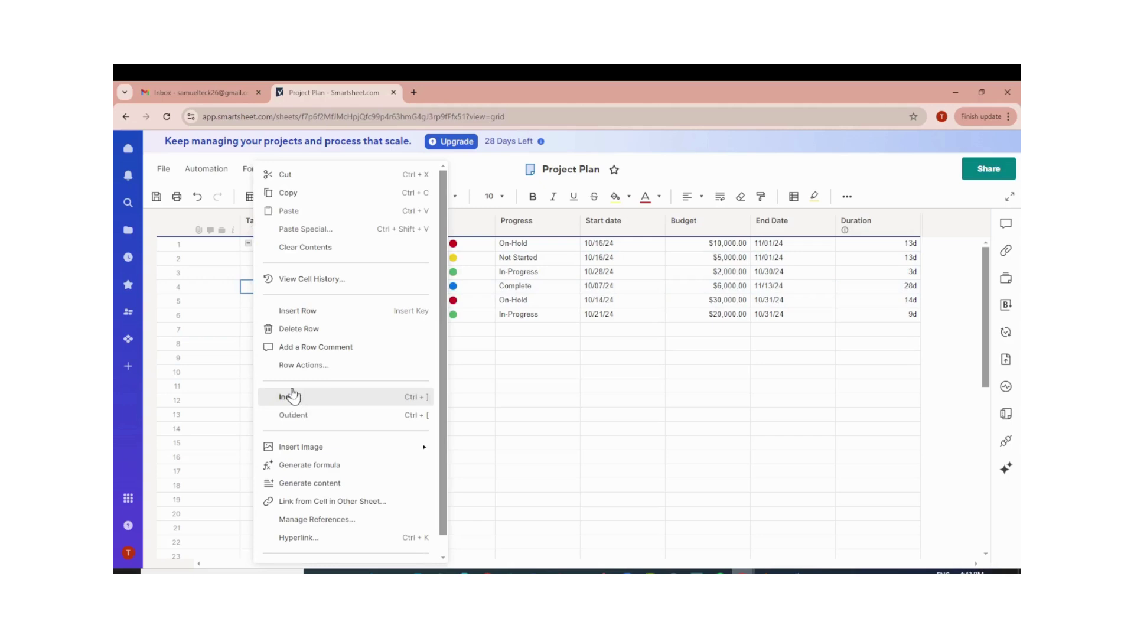
click(289, 398)
right_click(253, 319)
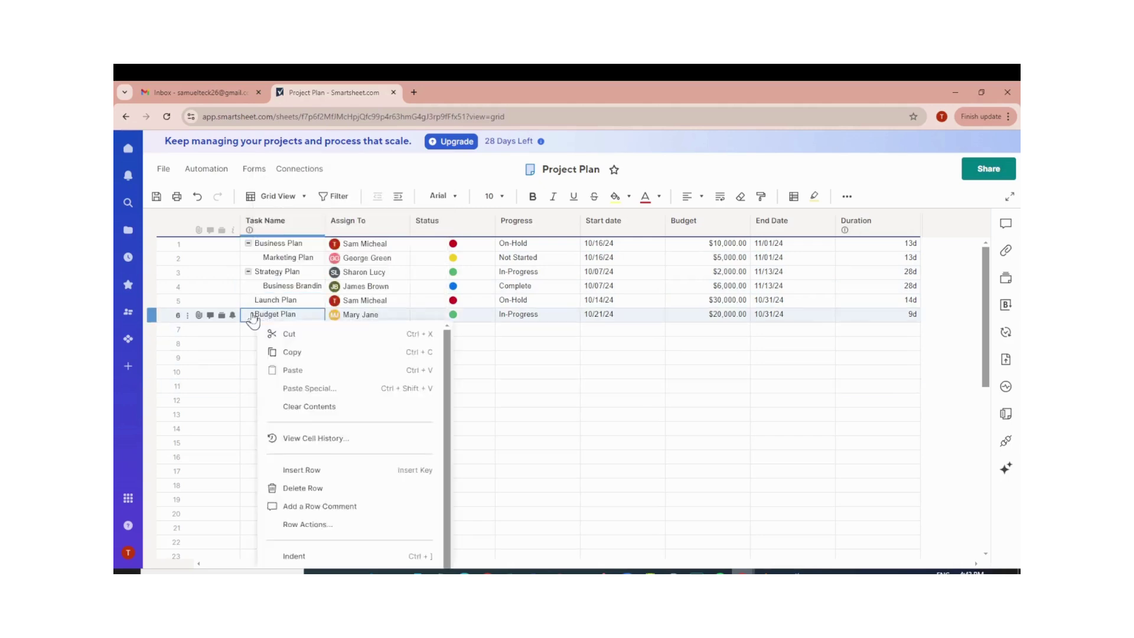
click(298, 397)
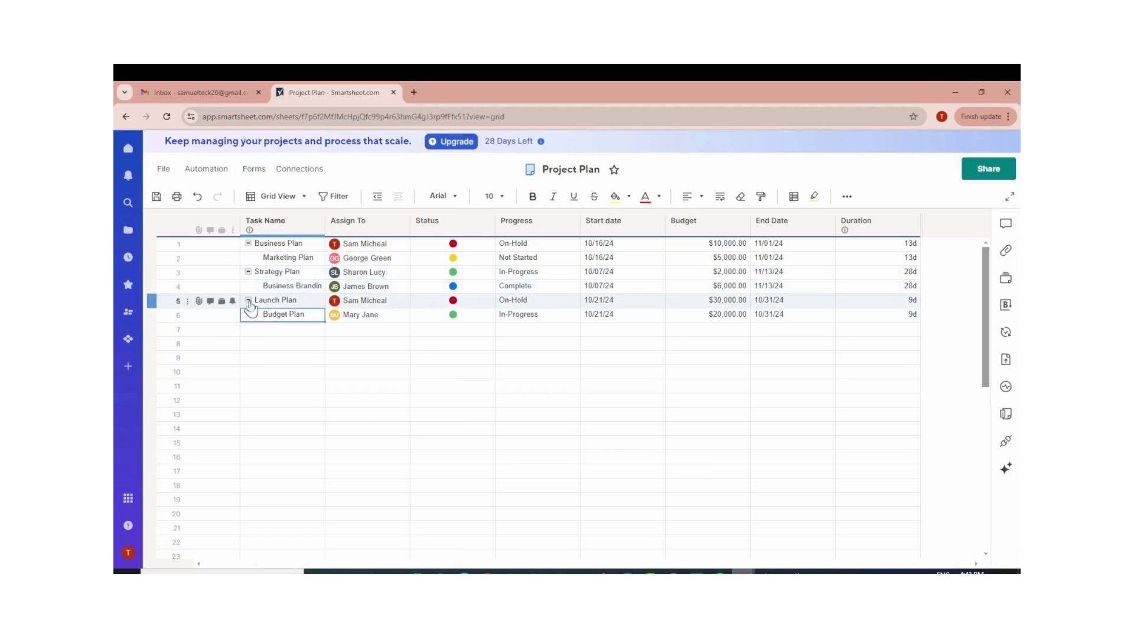
Collapse Launch Plan, Strategy Plan and Business Plan, then expand all three again.
click(248, 300)
click(248, 272)
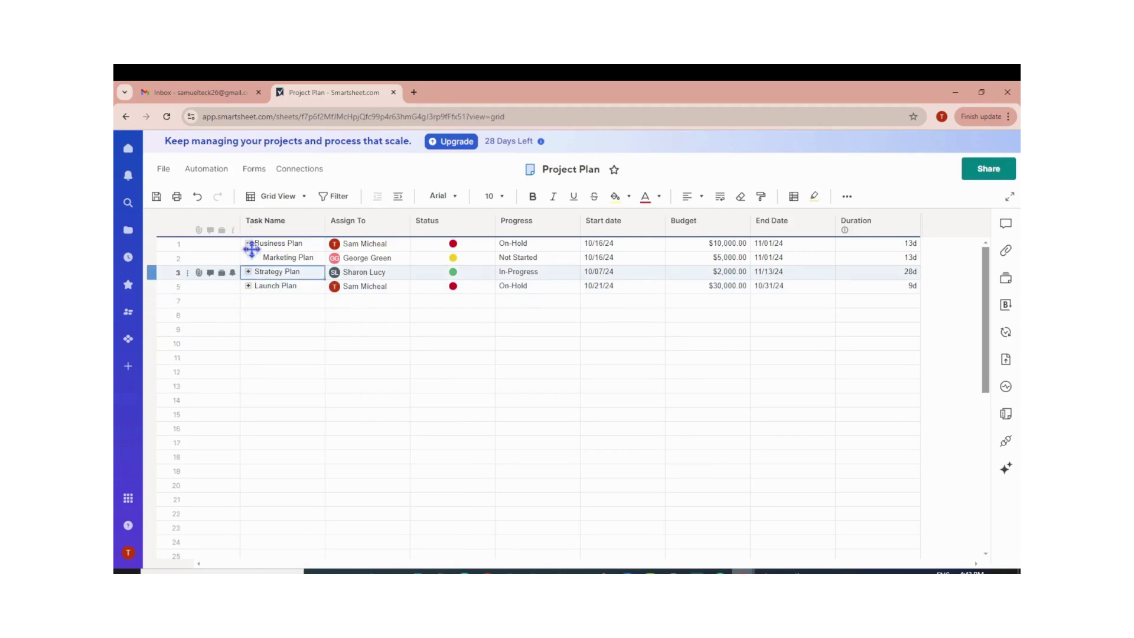
click(248, 243)
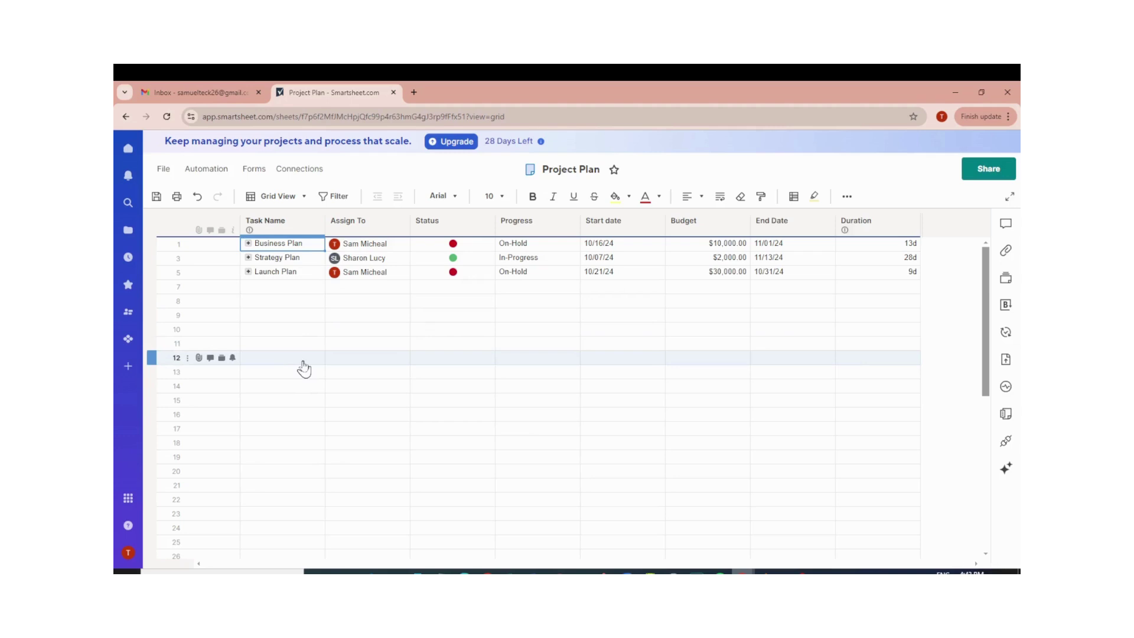
click(248, 244)
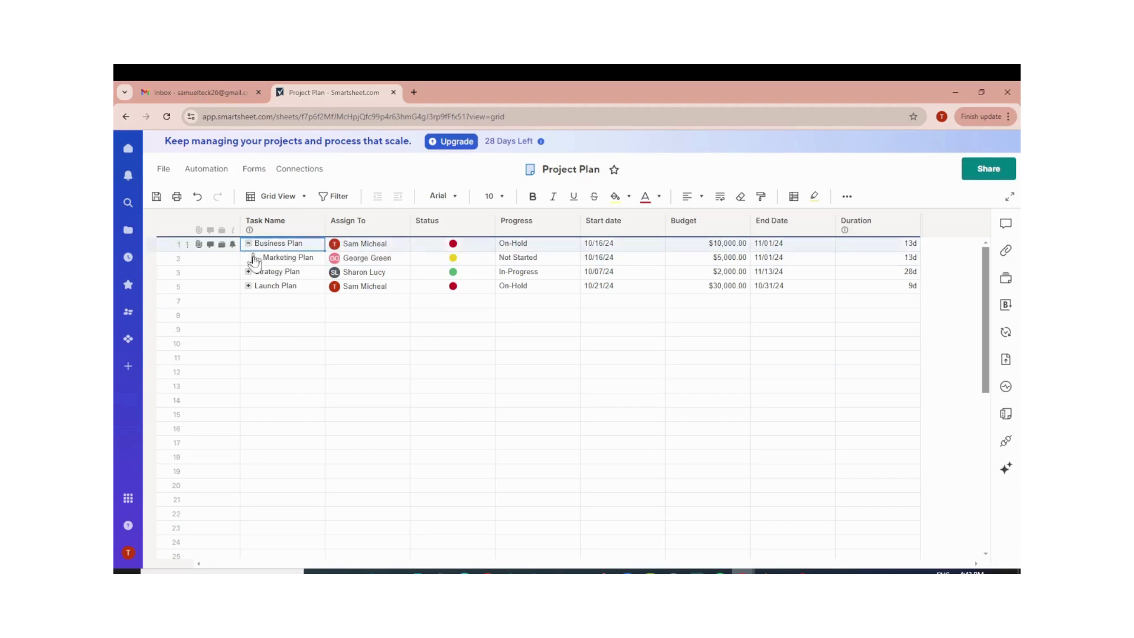
click(248, 272)
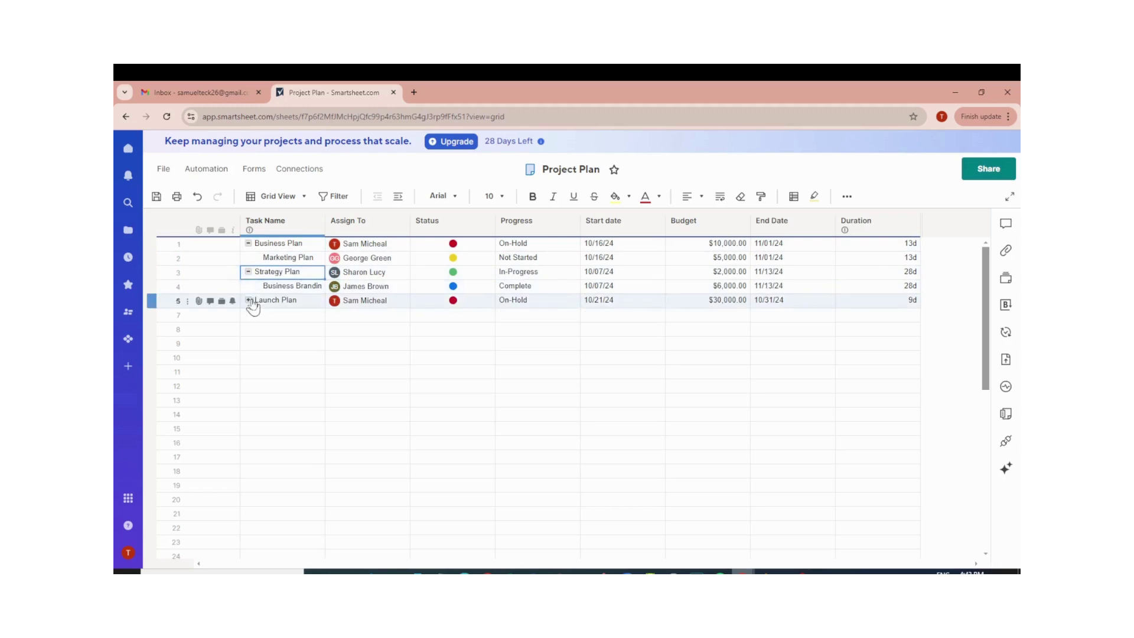
click(249, 300)
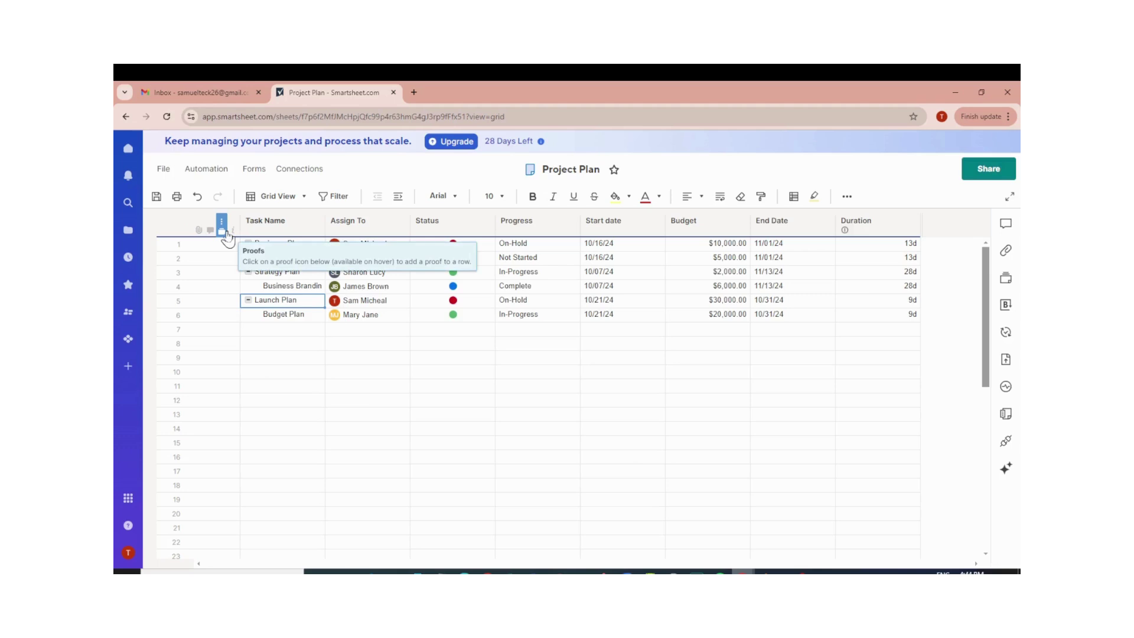
click(231, 246)
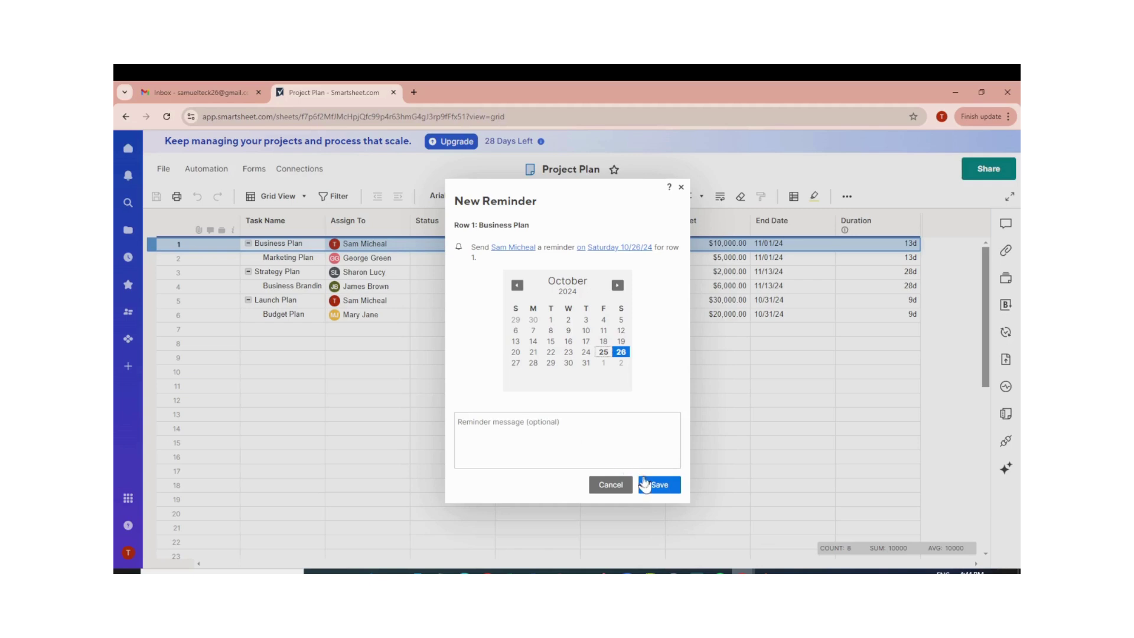
click(617, 486)
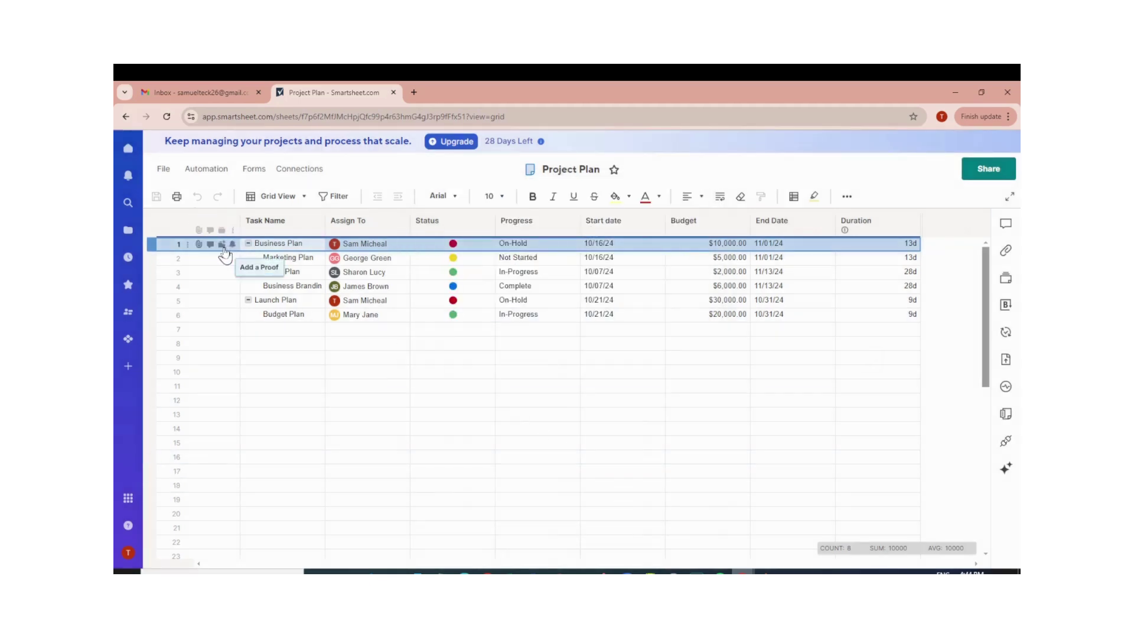
Add a proof to the Marketing Plan row, then open that row's conversations.
click(222, 258)
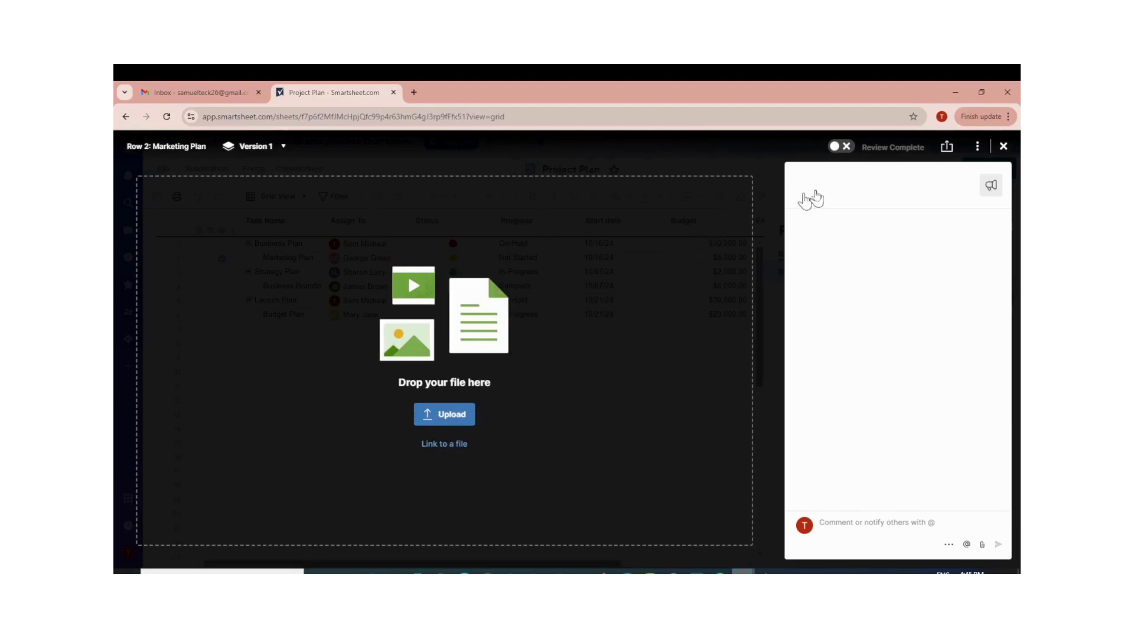
click(1003, 147)
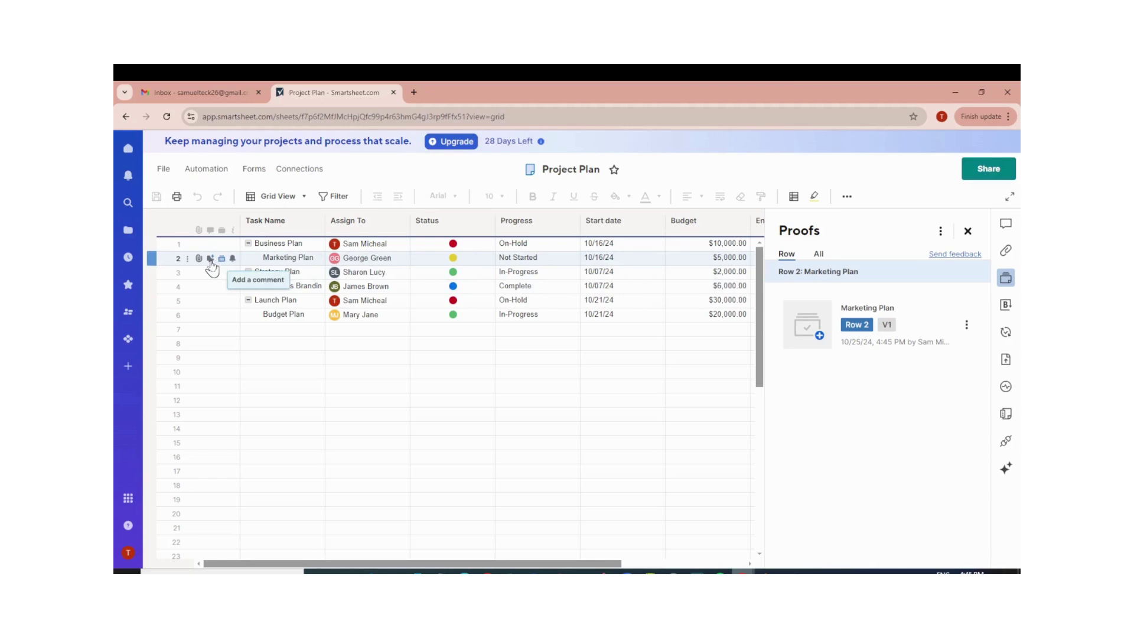
click(211, 258)
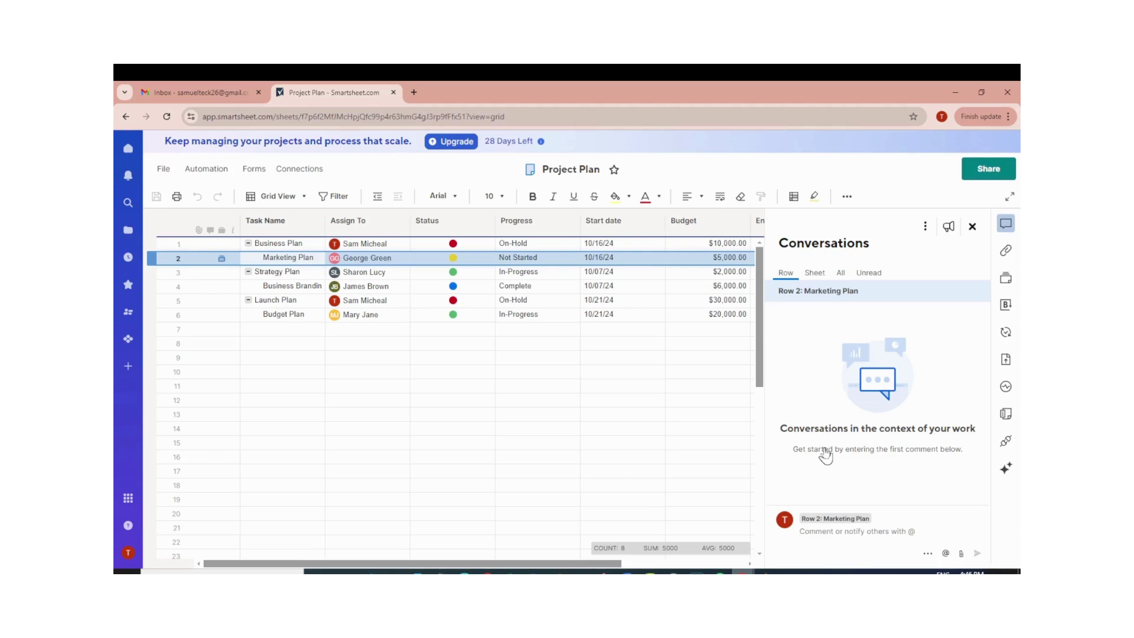
Write the comment 'Please check this' on Marketing Plan and close the conversations panel.
click(851, 533)
text(Please check this)
click(971, 227)
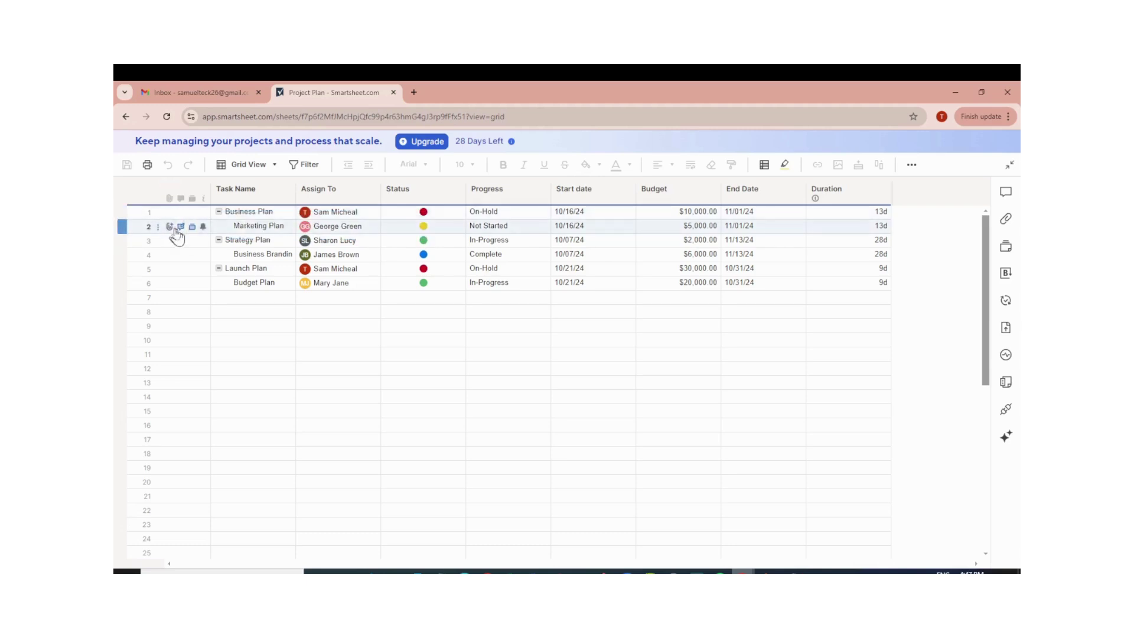
click(170, 227)
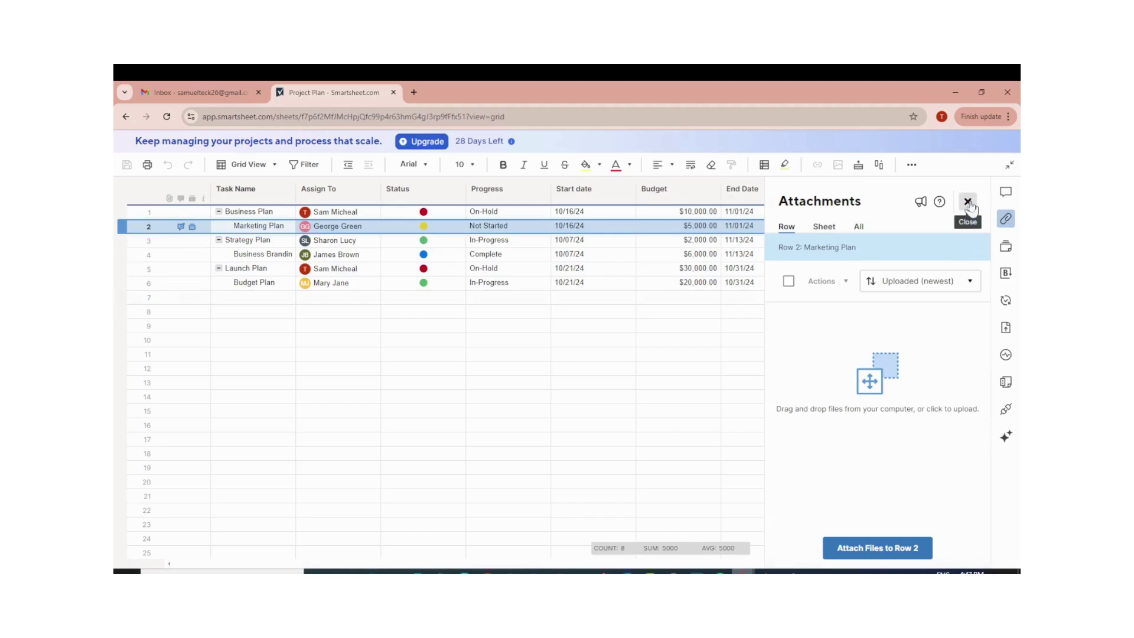
click(967, 202)
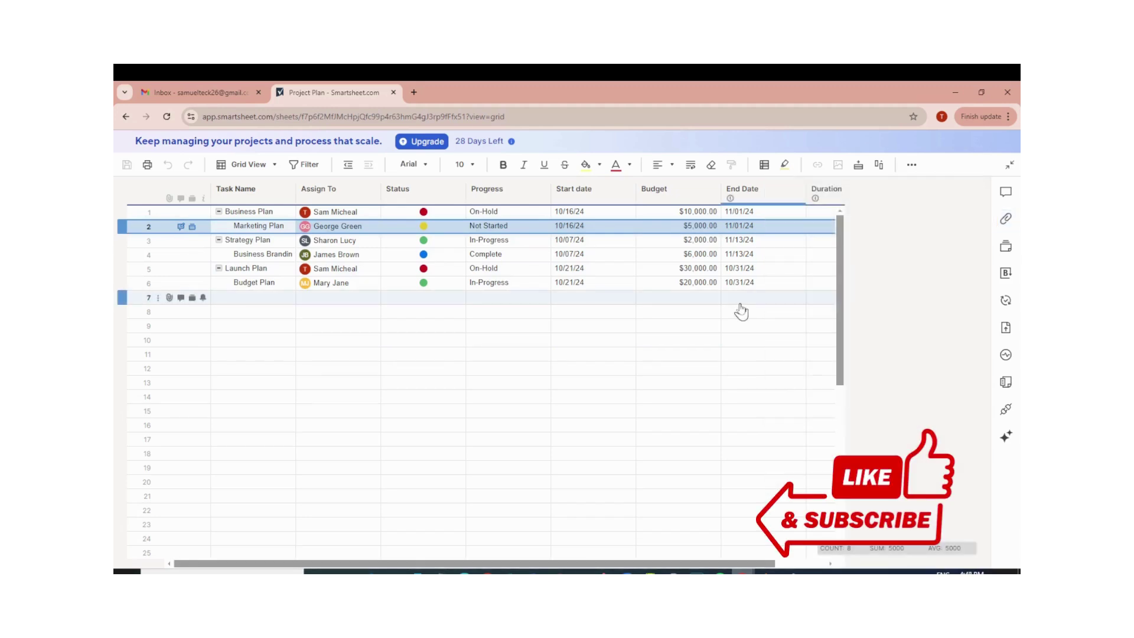